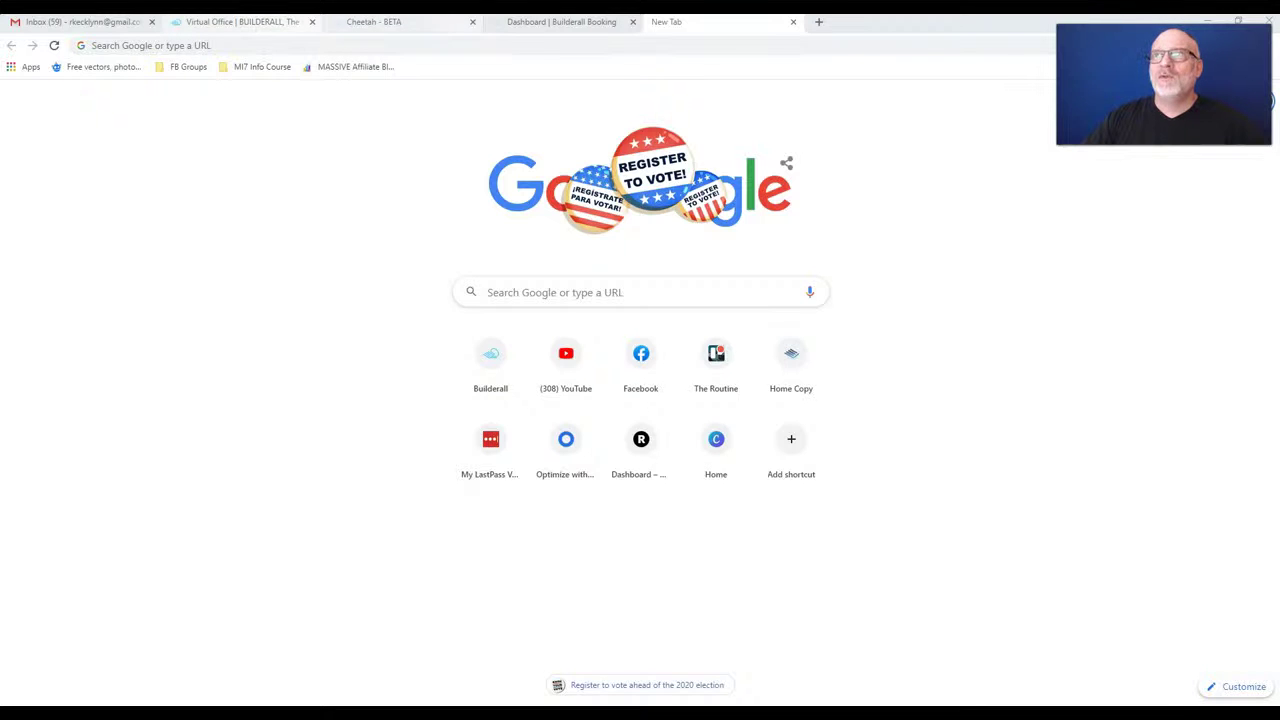
- Browse the tool list in the Builderall Virtual Office to locate Builderall Booking
left_click(561, 22)
left_click(242, 22)
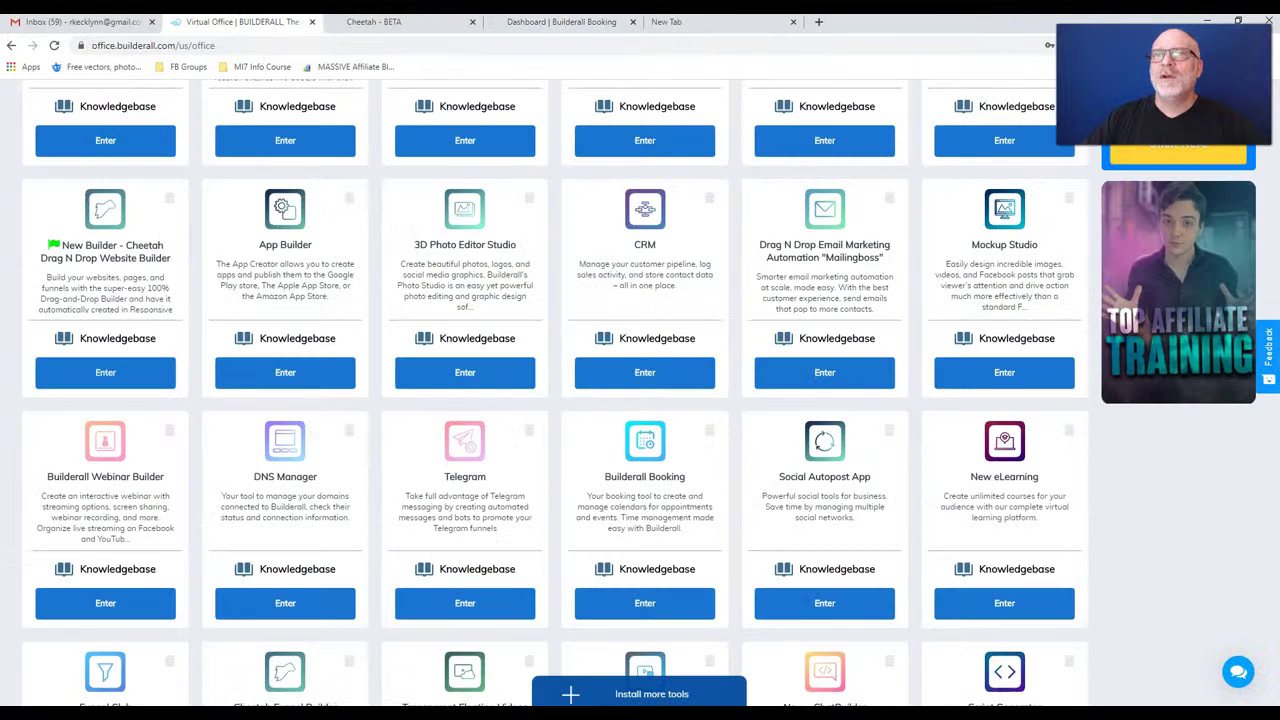
scroll(645, 372, "up", 2)
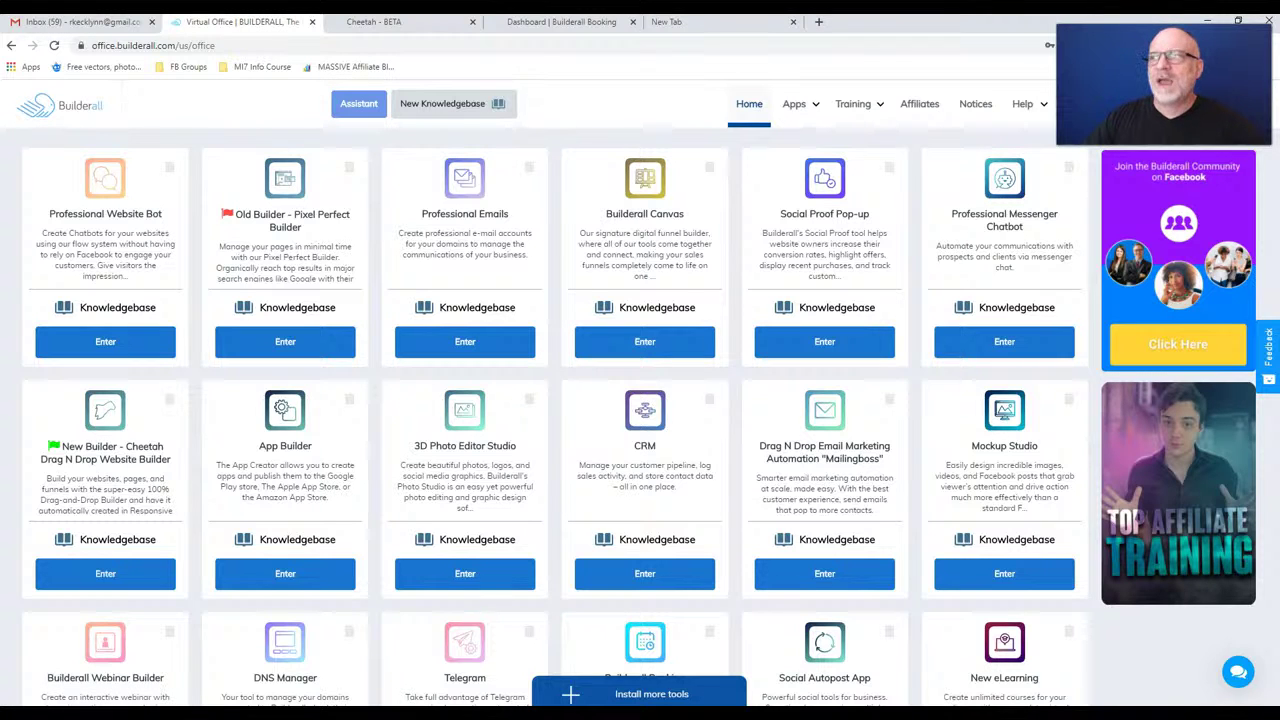
scroll(645, 469, "down", 3)
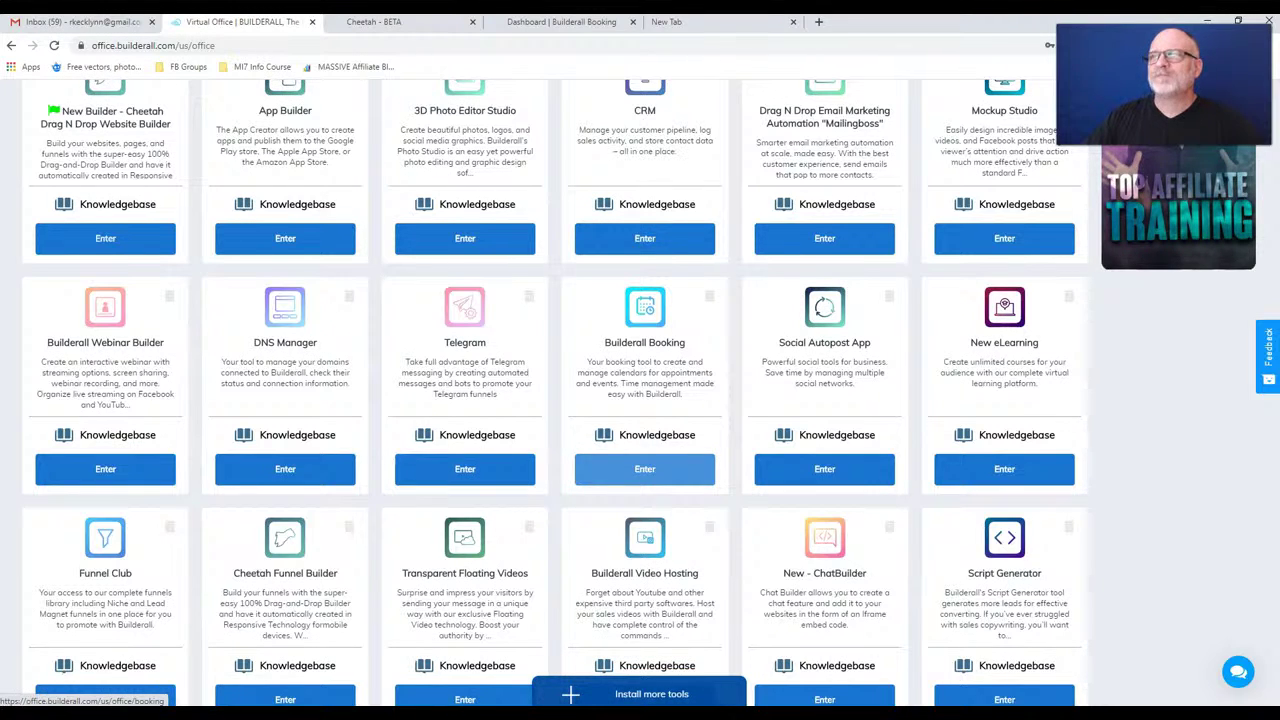
- Open the Private Coaching page in the Cheetah editor, look for the Booking element, and leave without saving
left_click(400, 21)
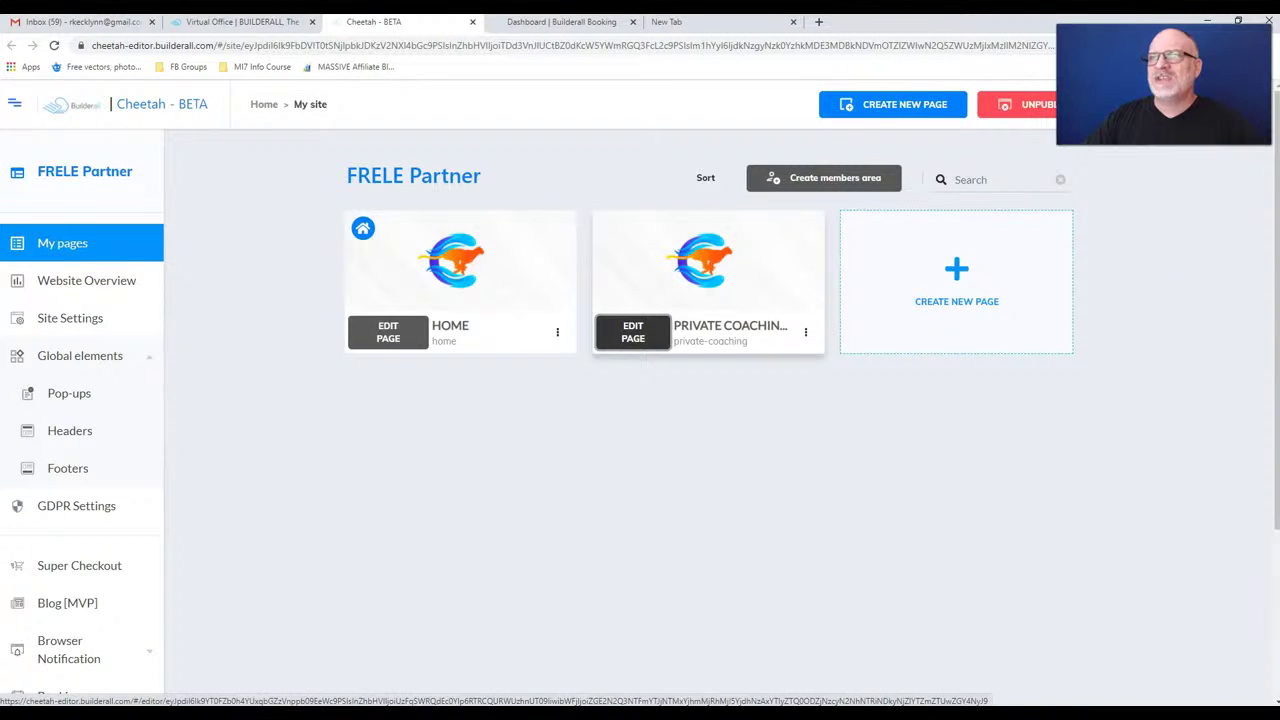
left_click(633, 331)
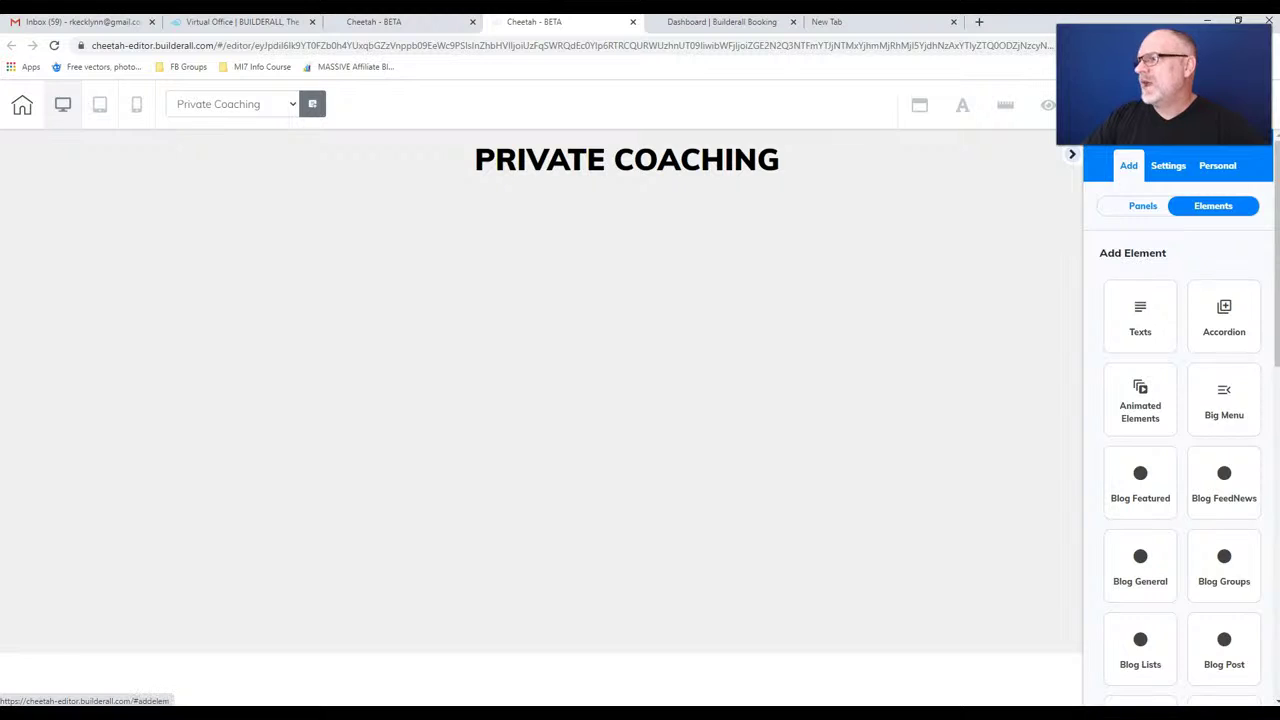
scroll(1180, 420, "down", 3)
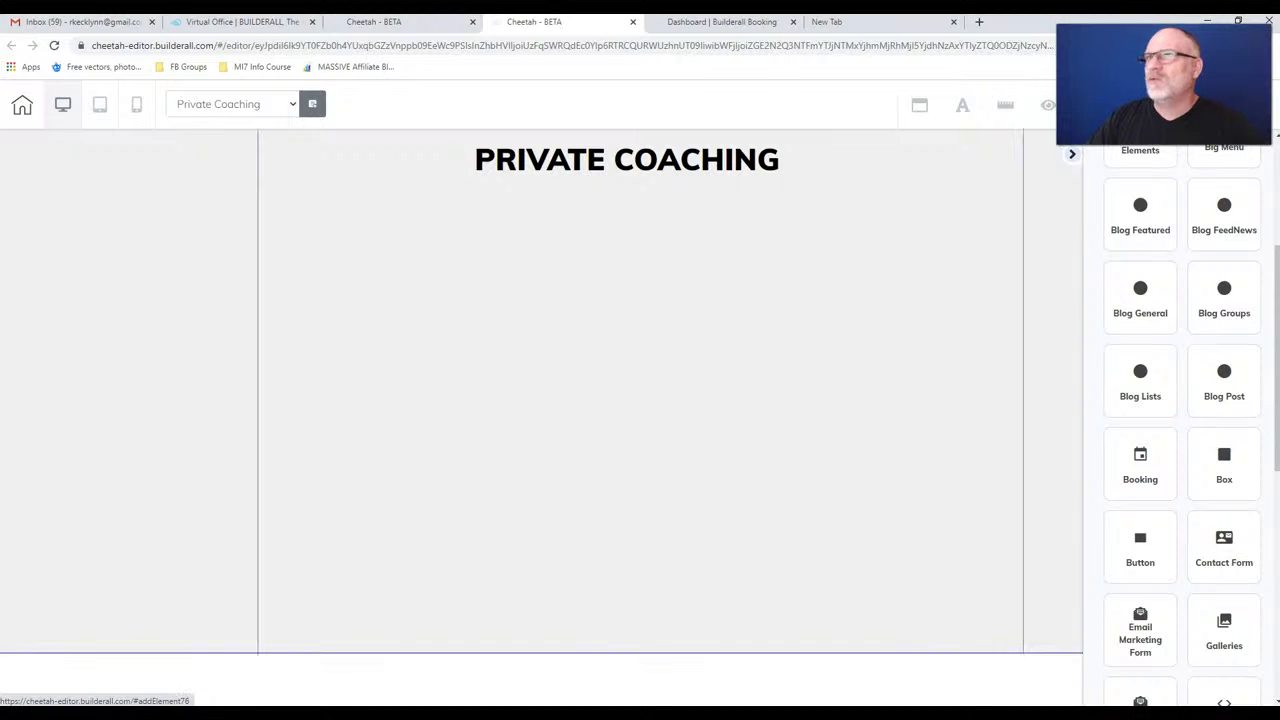
left_click(22, 105)
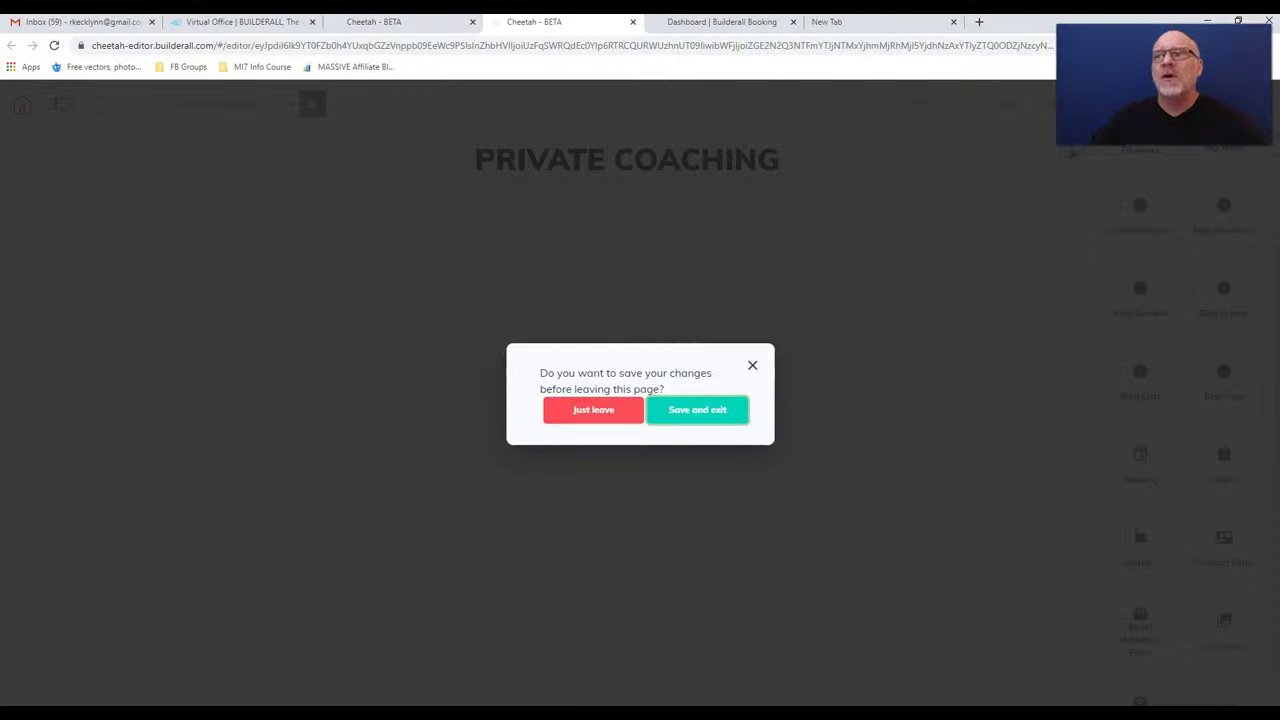
left_click(593, 410)
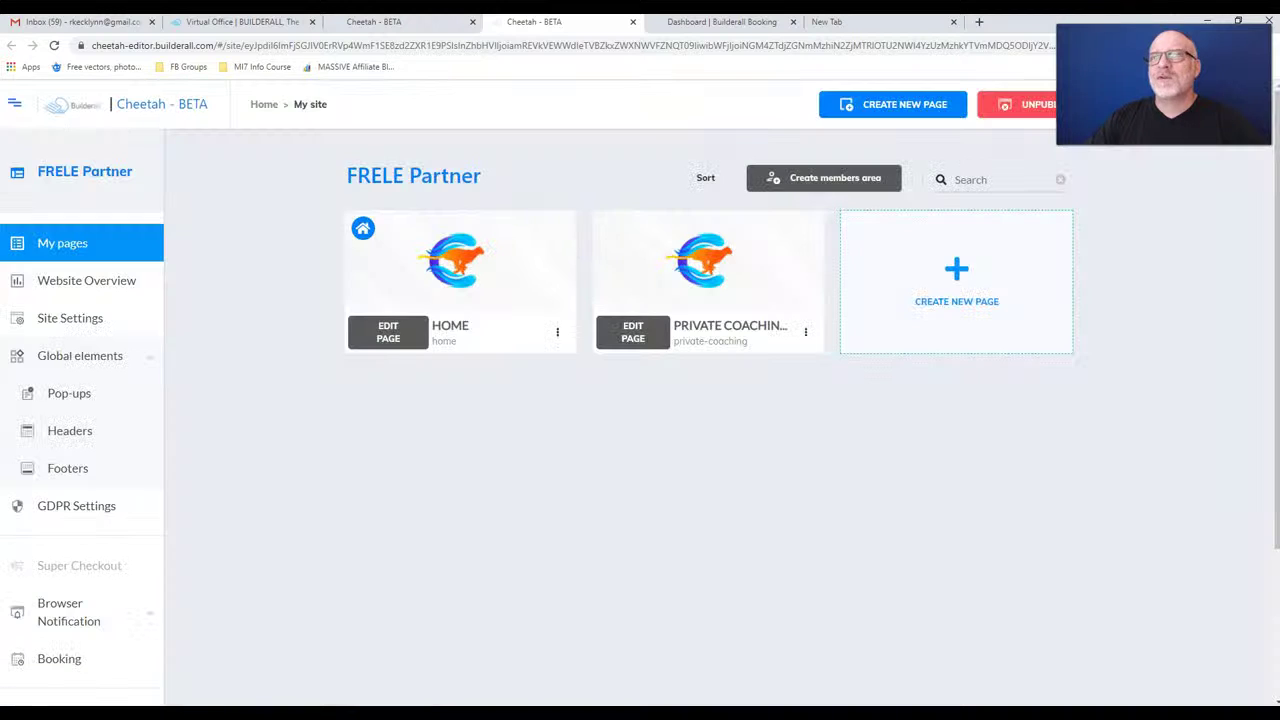
- Look through the Cheetah site's management options, including Booking
scroll(640, 390, "down", 2)
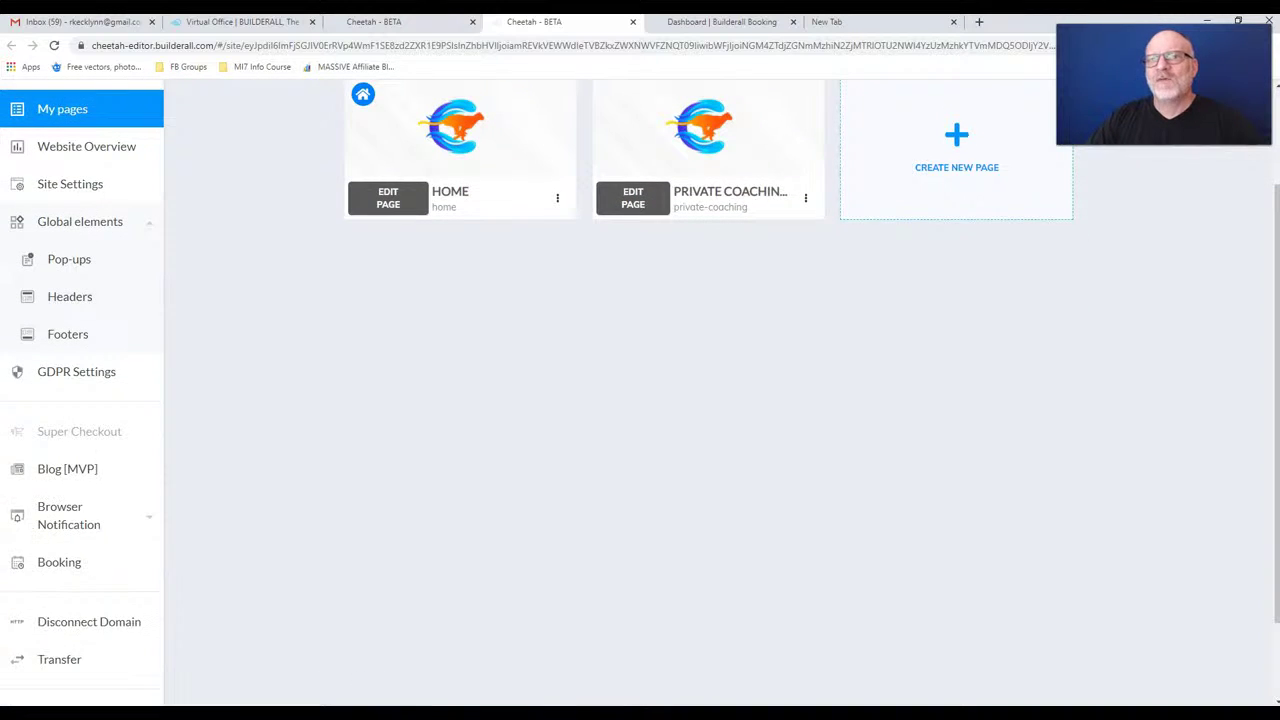
scroll(100, 410, "down", 1)
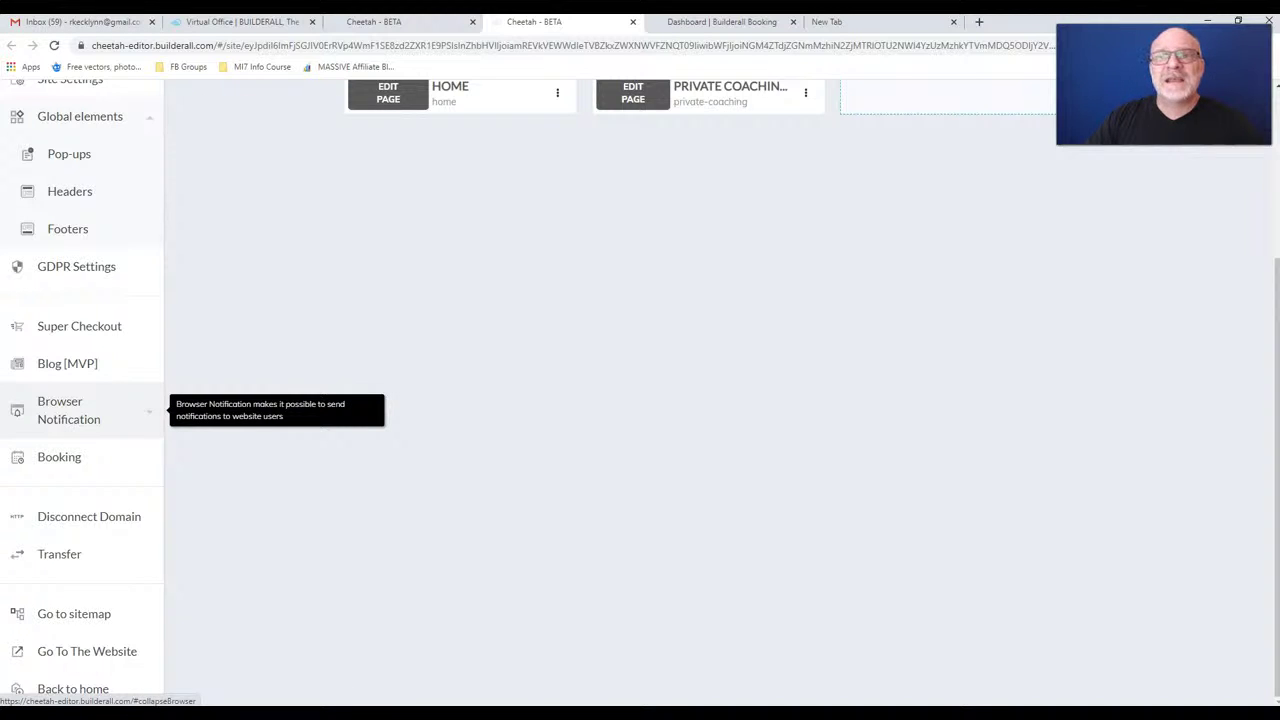
scroll(90, 410, "up", 3)
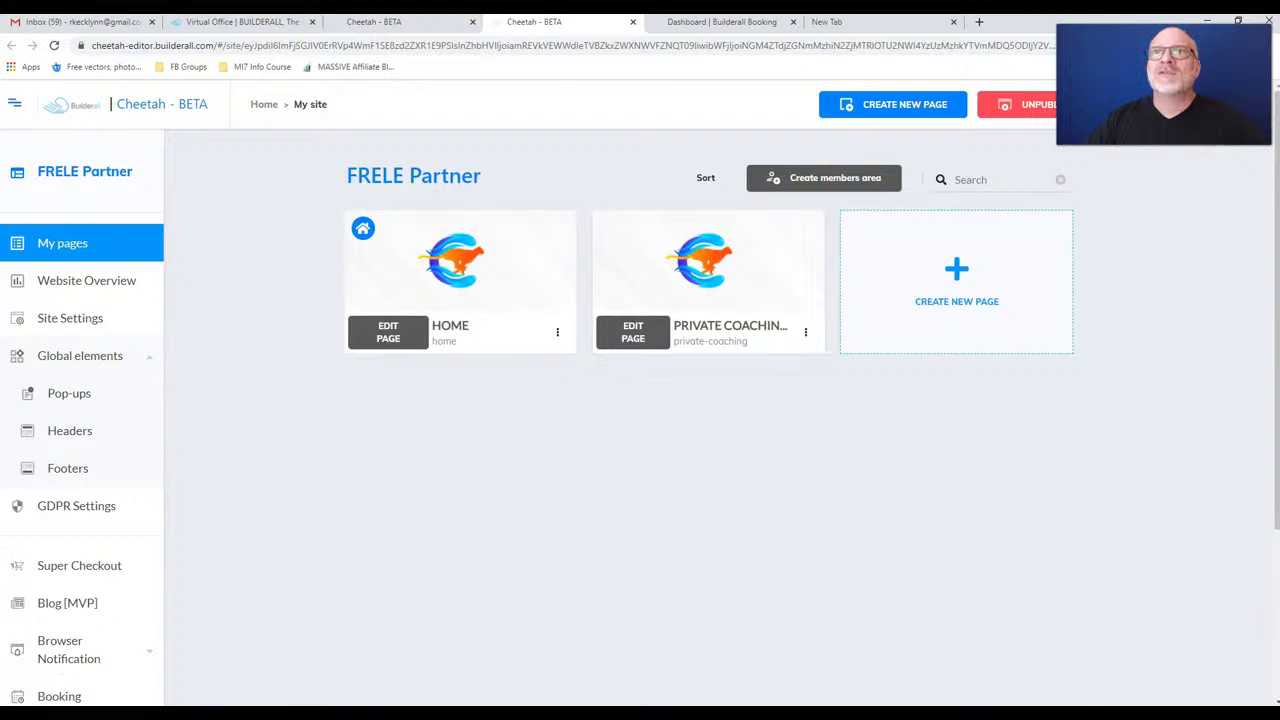
- Open Builderall Booking from the Virtual Office and review its dashboard of calendars, subscribers and next events
left_click(240, 21)
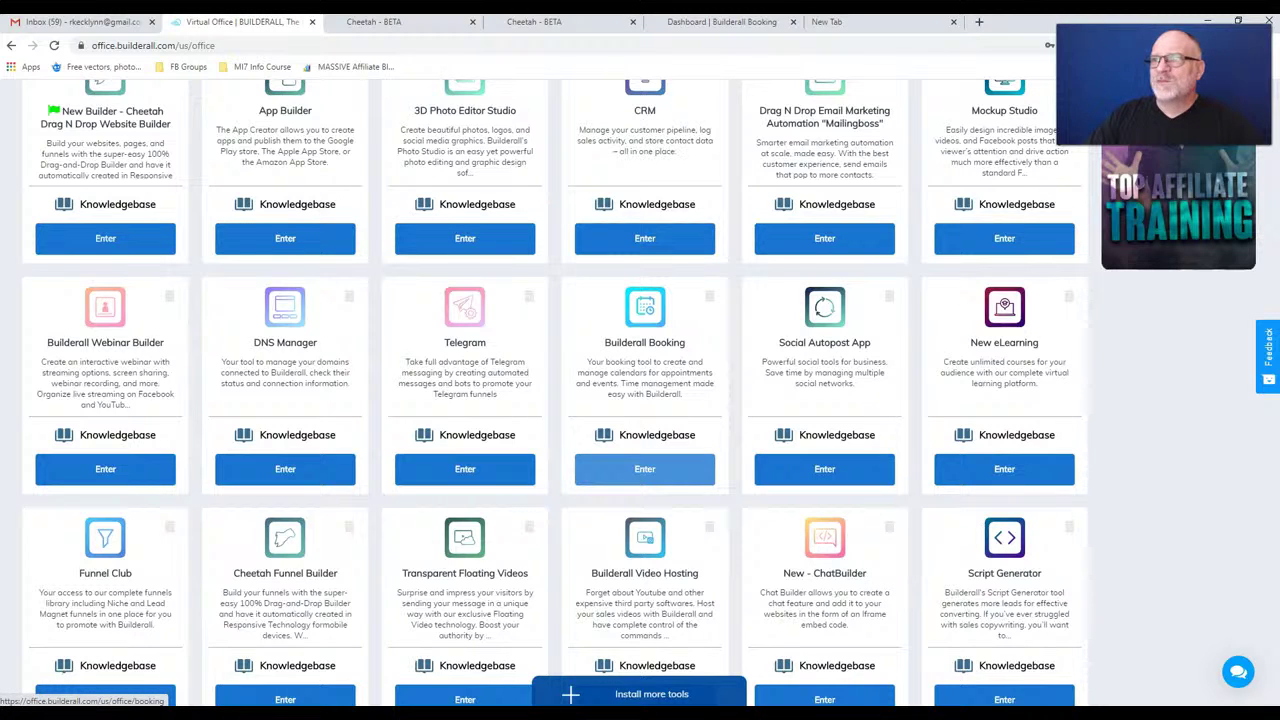
left_click(644, 469)
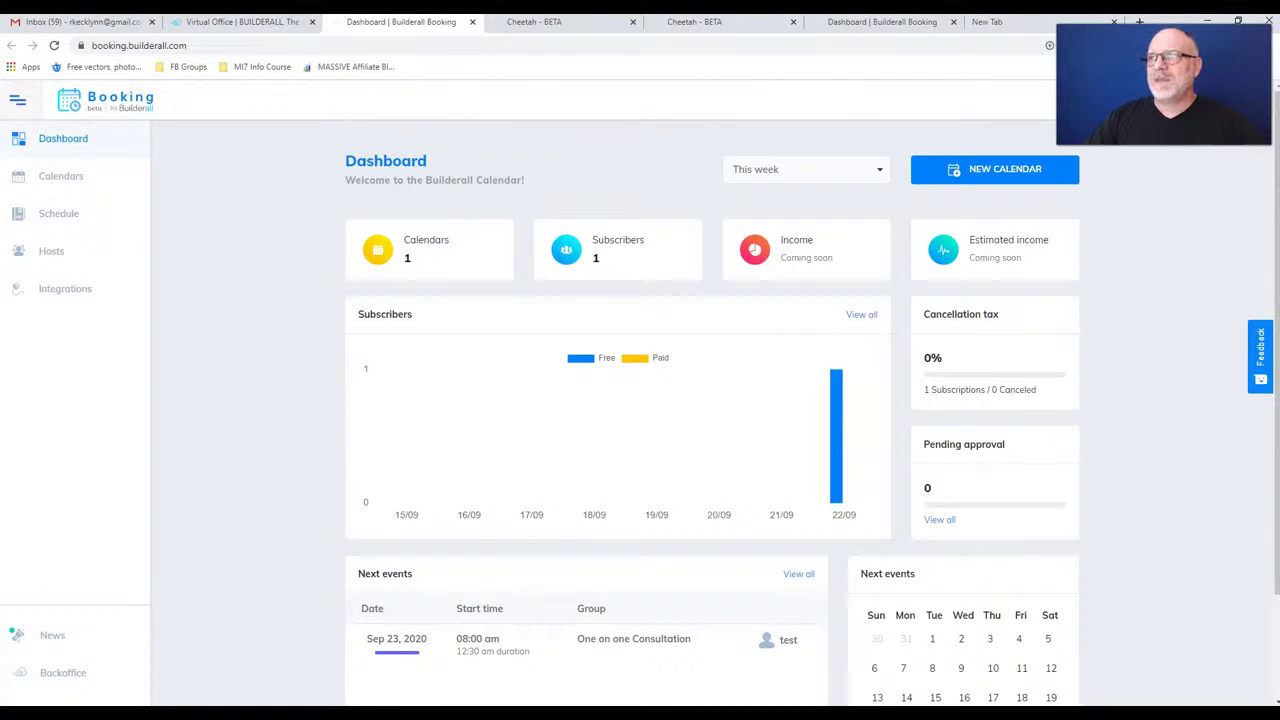
scroll(812, 397, "down", 1)
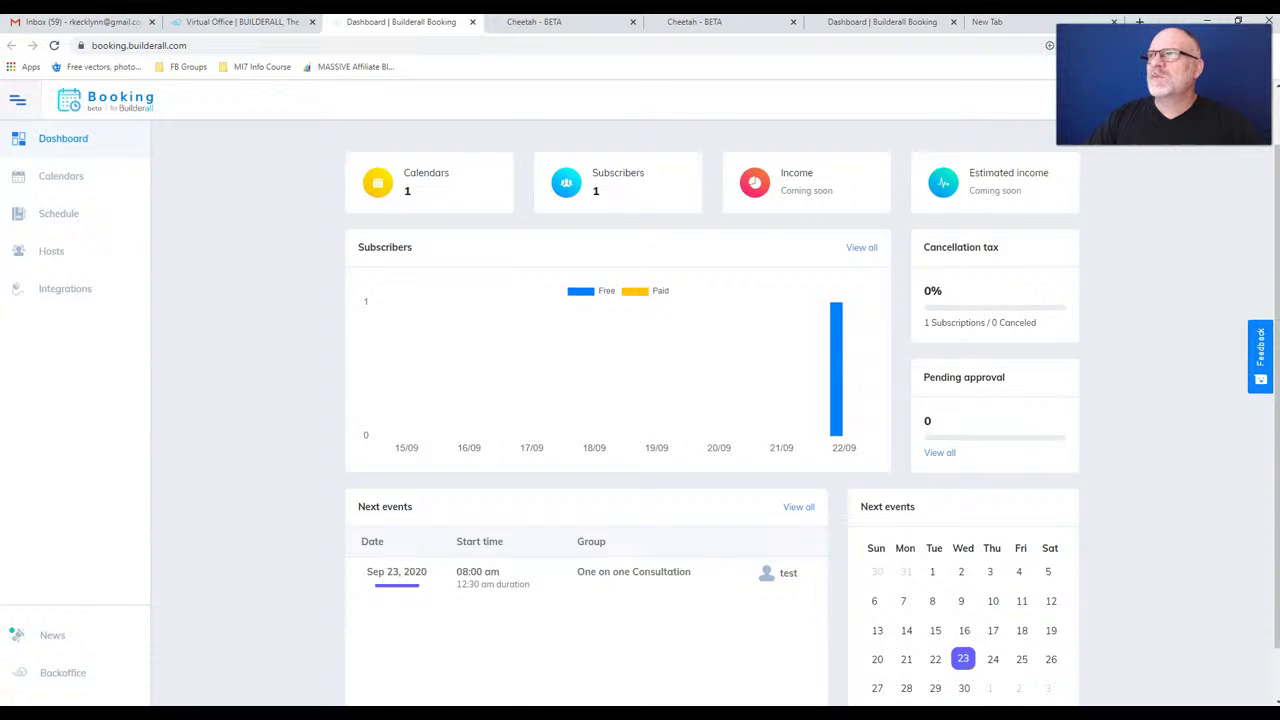
scroll(710, 400, "down", 1)
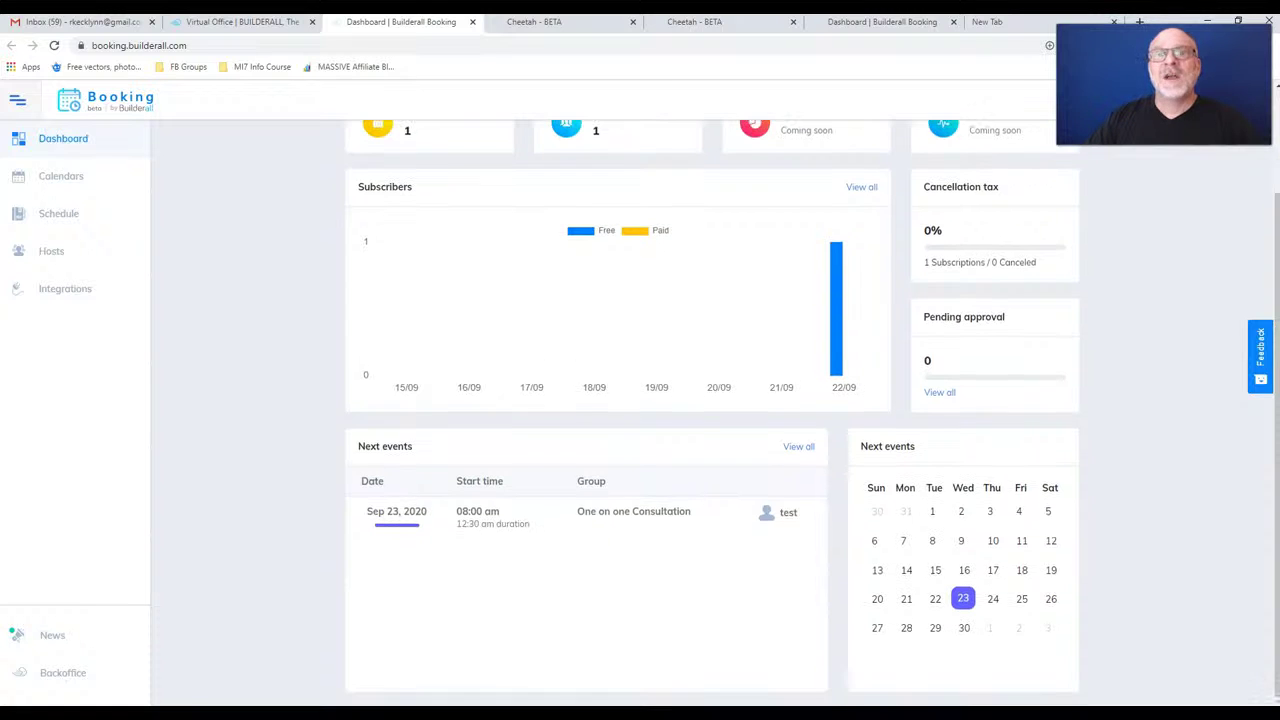
scroll(710, 400, "up", 2)
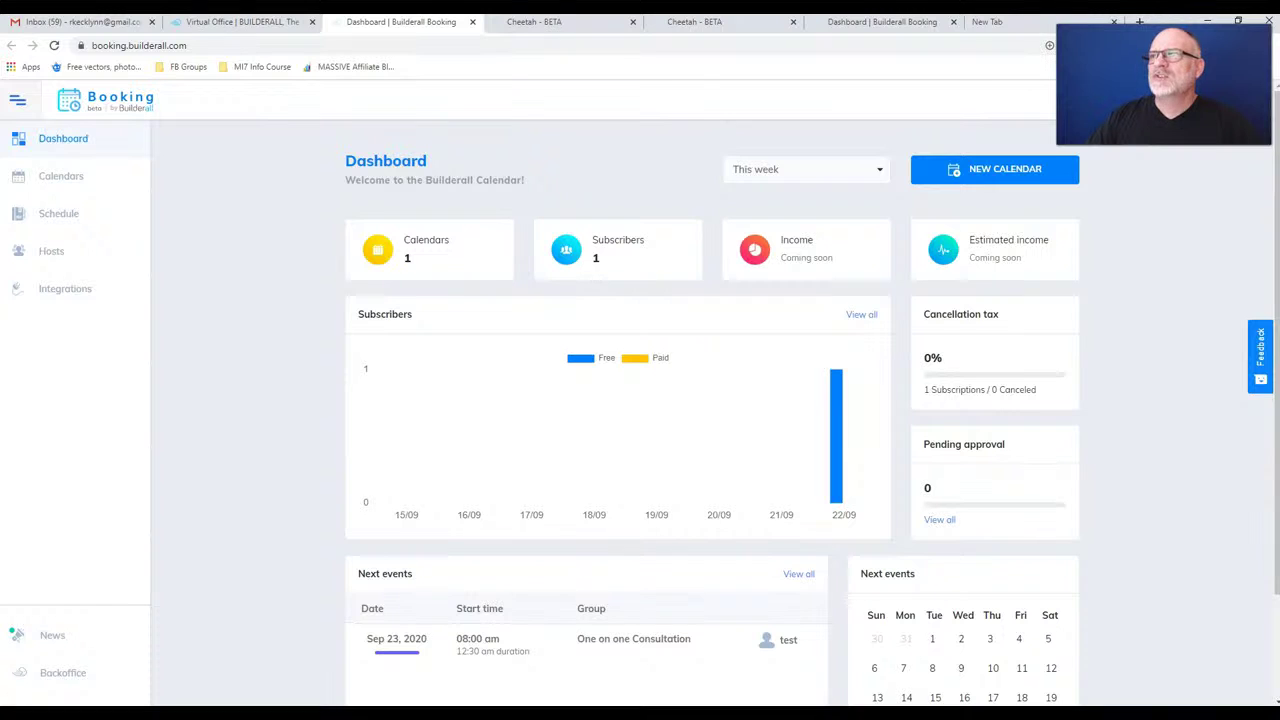
scroll(710, 400, "down", 2)
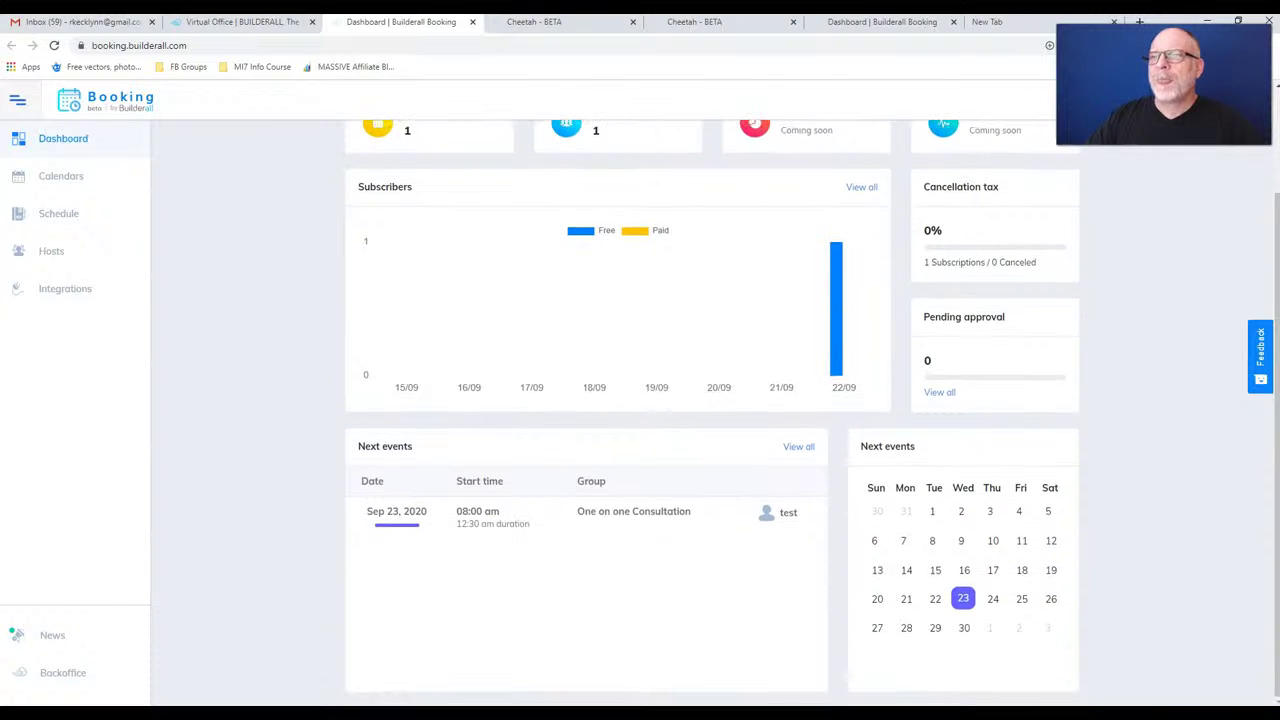
scroll(710, 400, "up", 2)
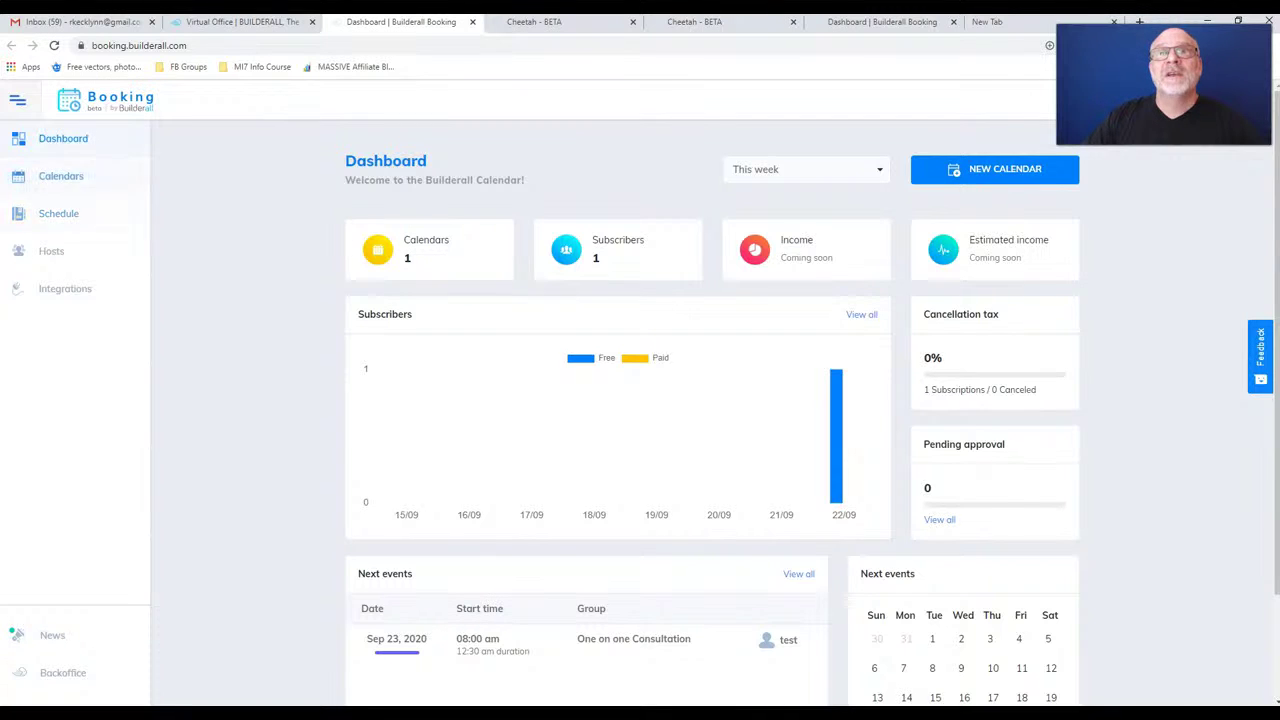
- Go to the list of calendars, then deactivate and reactivate the consultation calendar
left_click(61, 176)
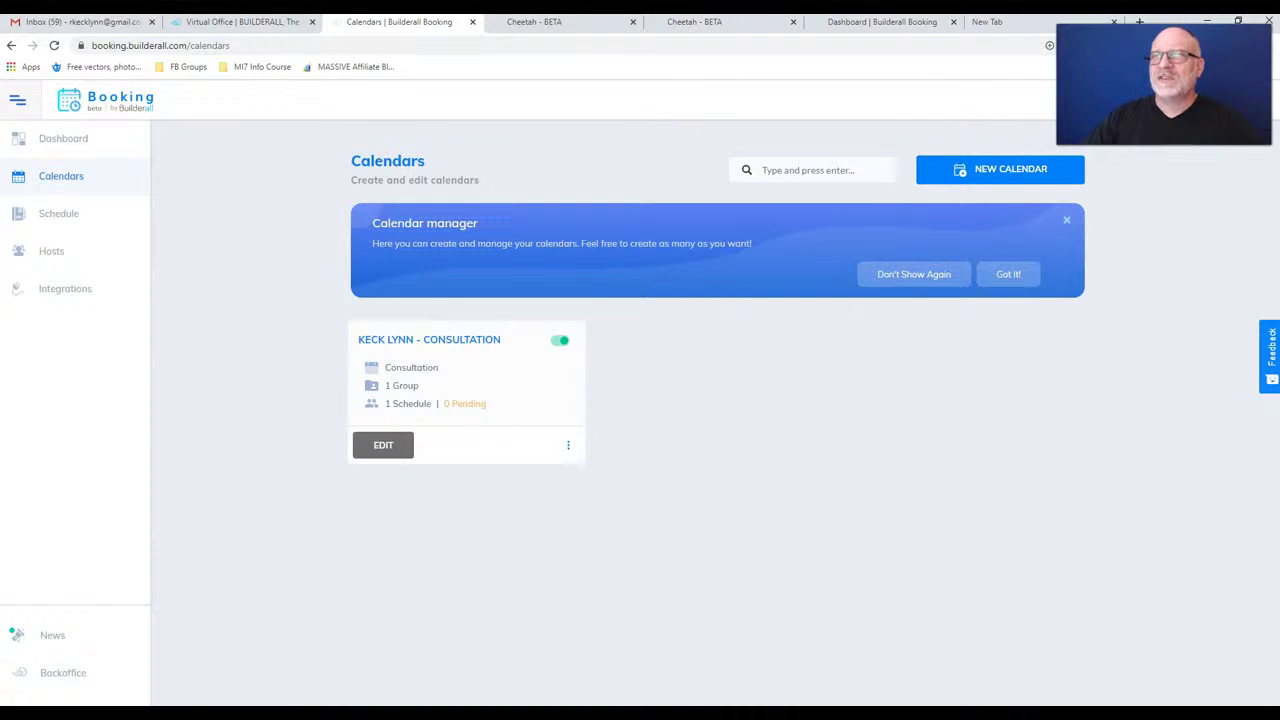
left_click(560, 341)
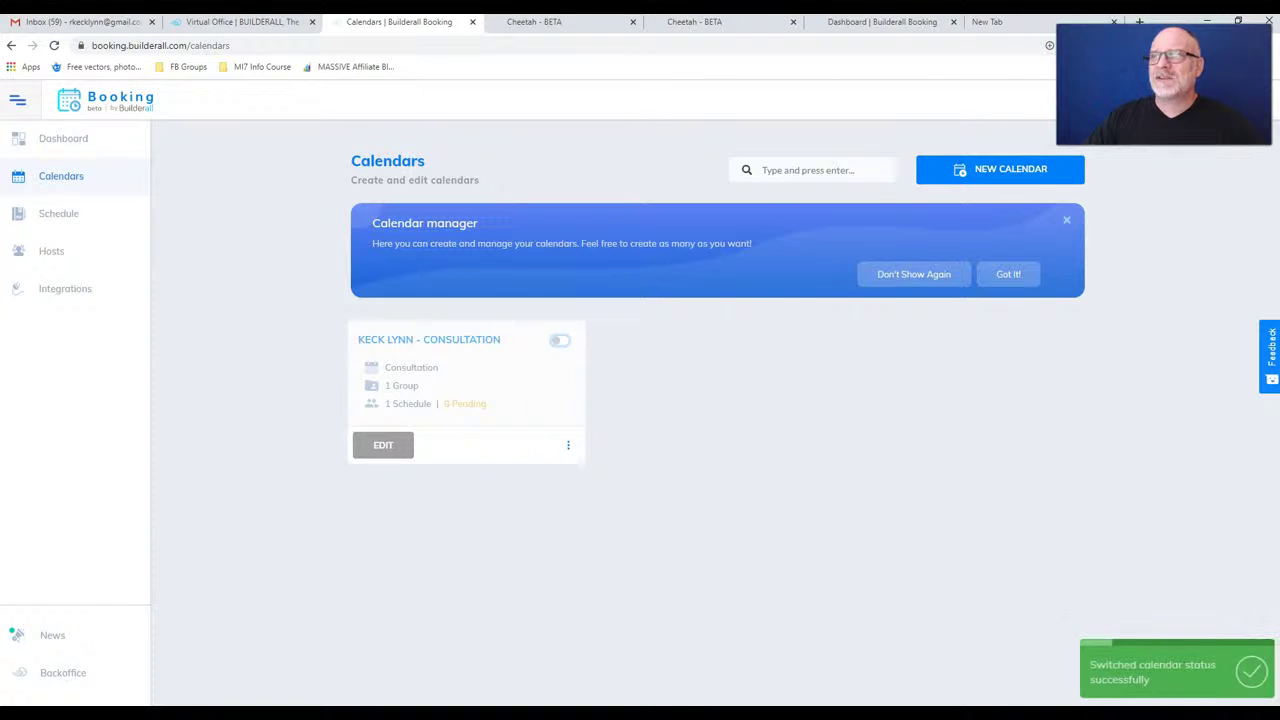
left_click(560, 341)
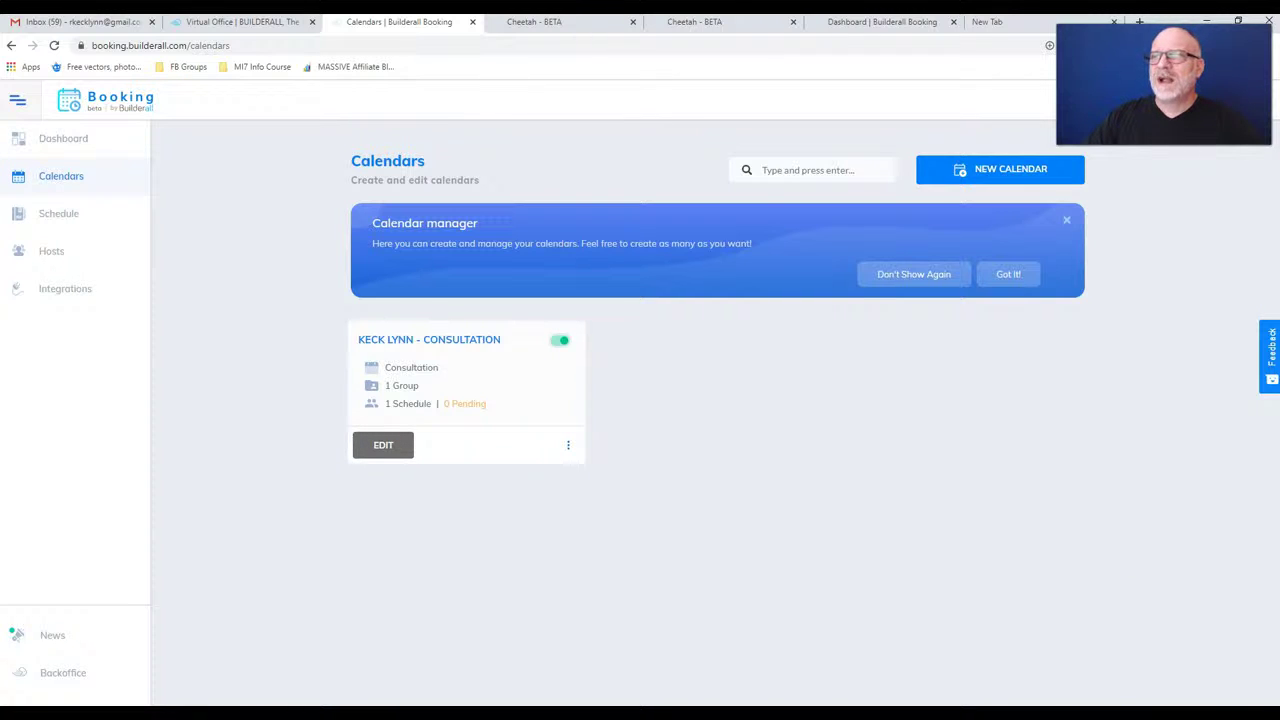
- View the consultation calendar's public booking page and close it again
left_click(568, 445)
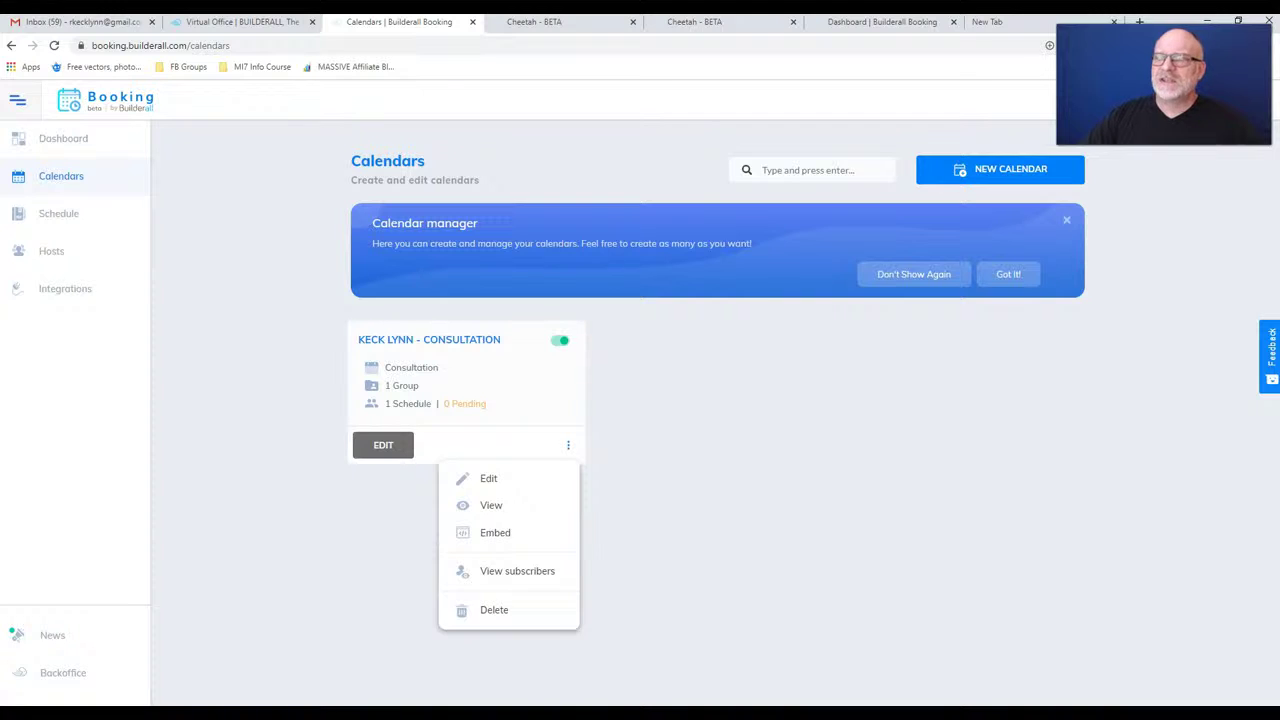
left_click(491, 505)
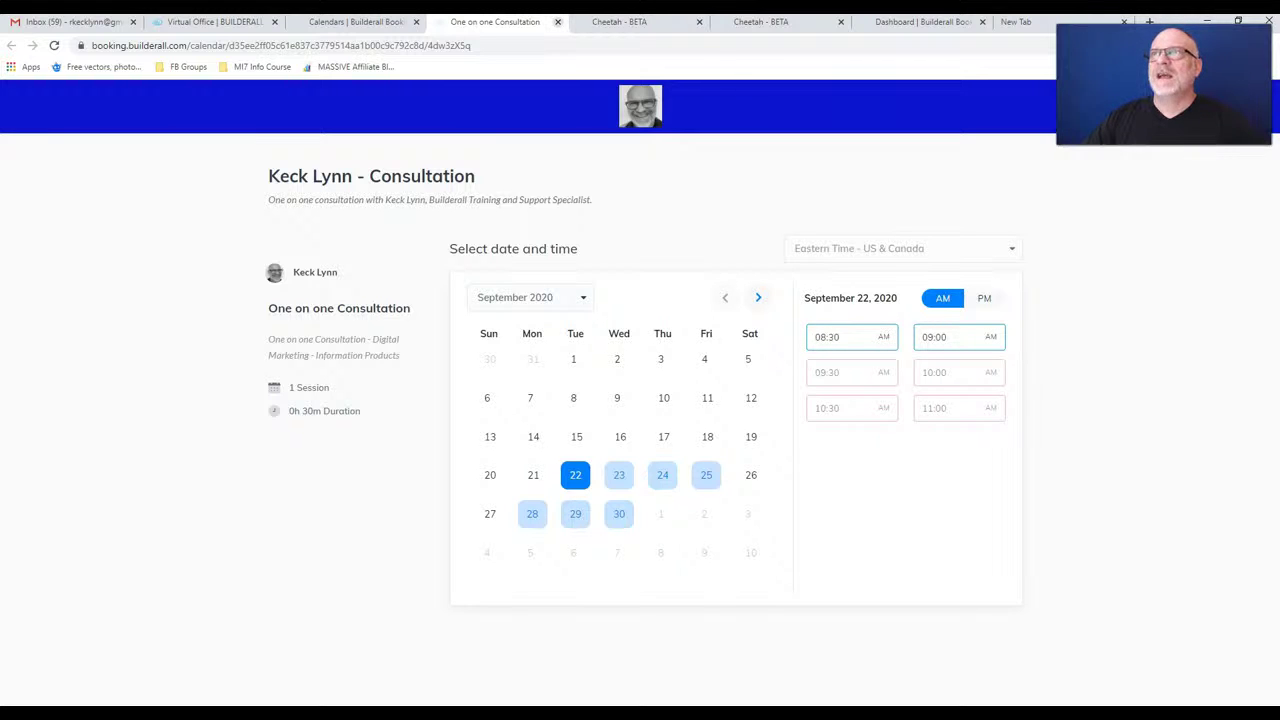
left_click(557, 21)
- Open the consultation calendar for editing and preview its booking page from the calendar wizard
left_click(568, 445)
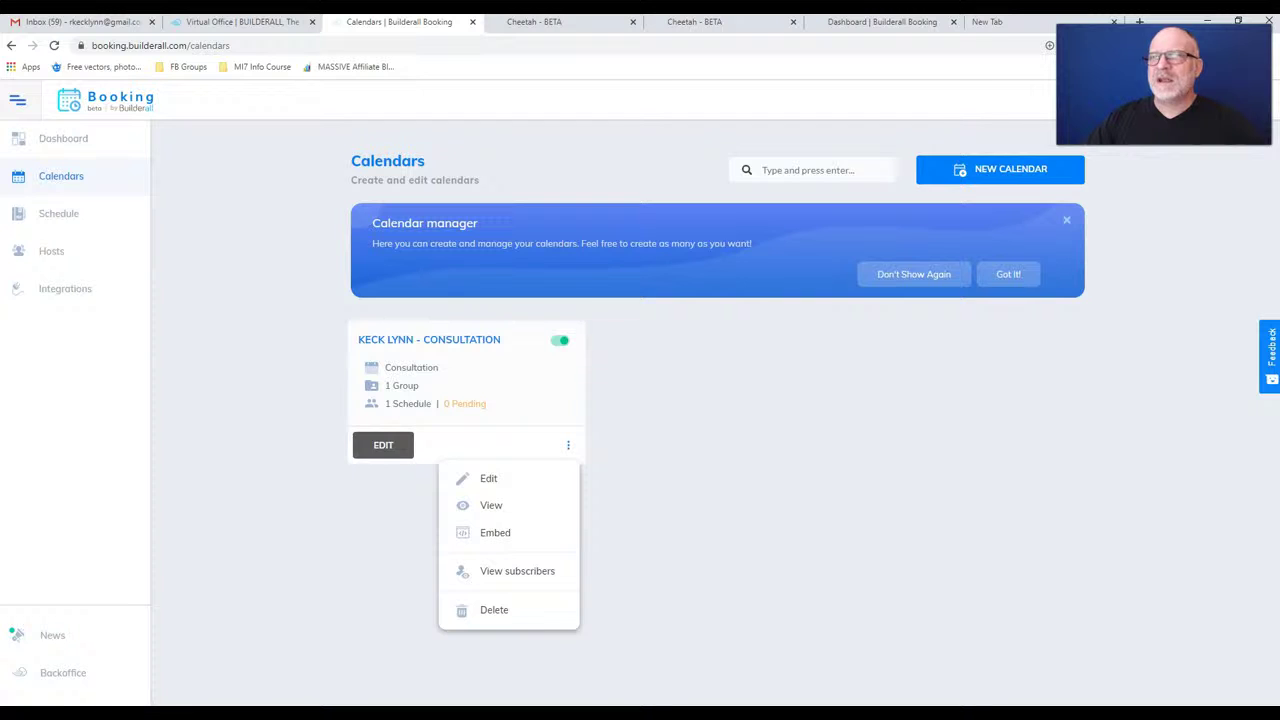
left_click(489, 478)
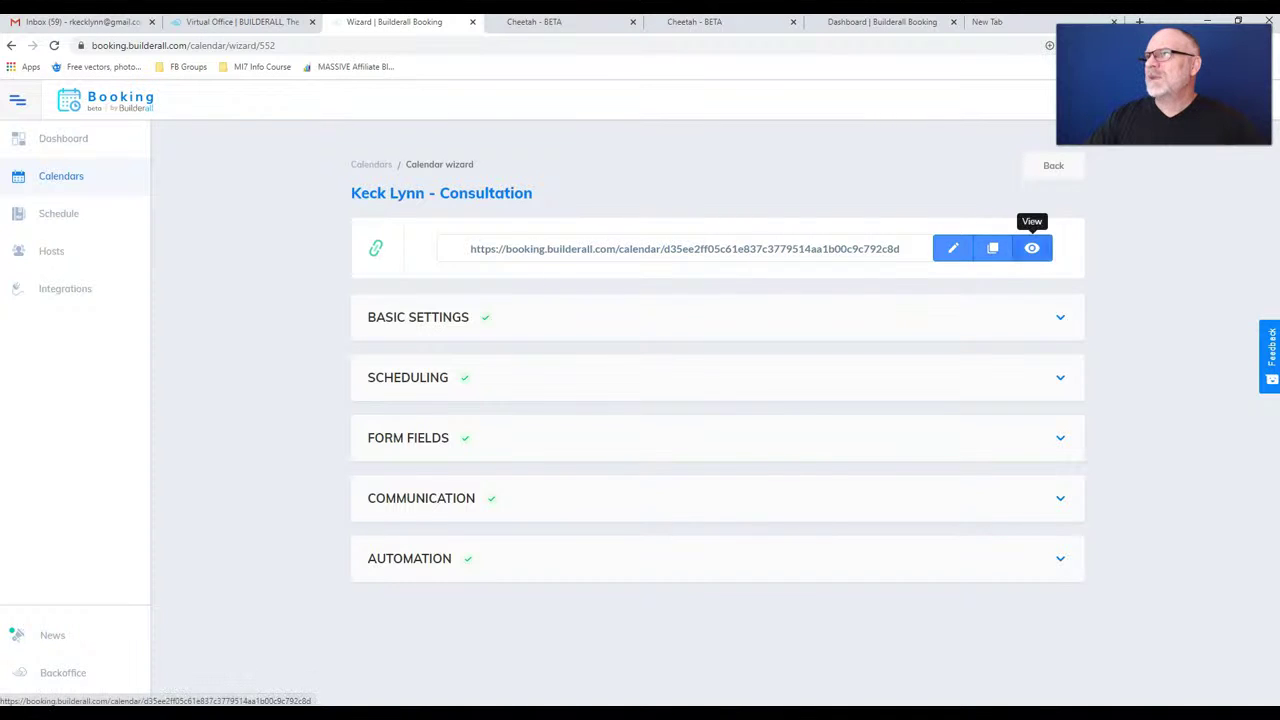
left_click(1032, 248)
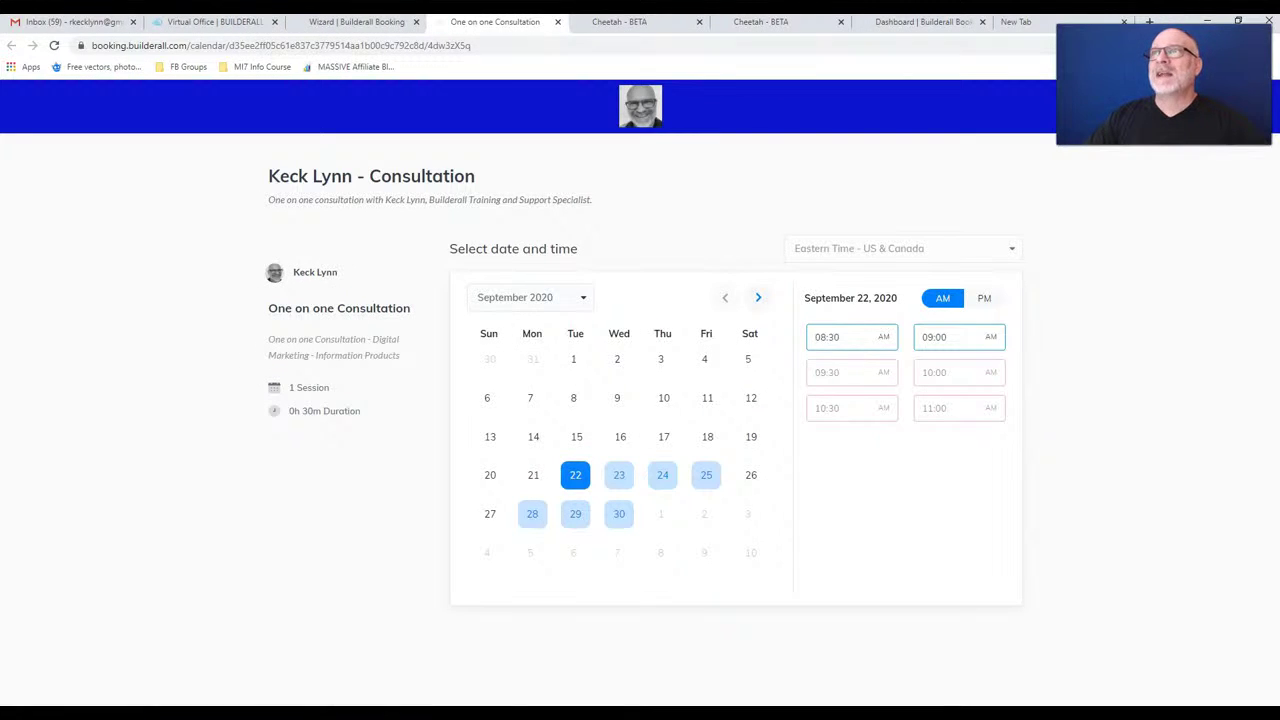
left_click(557, 21)
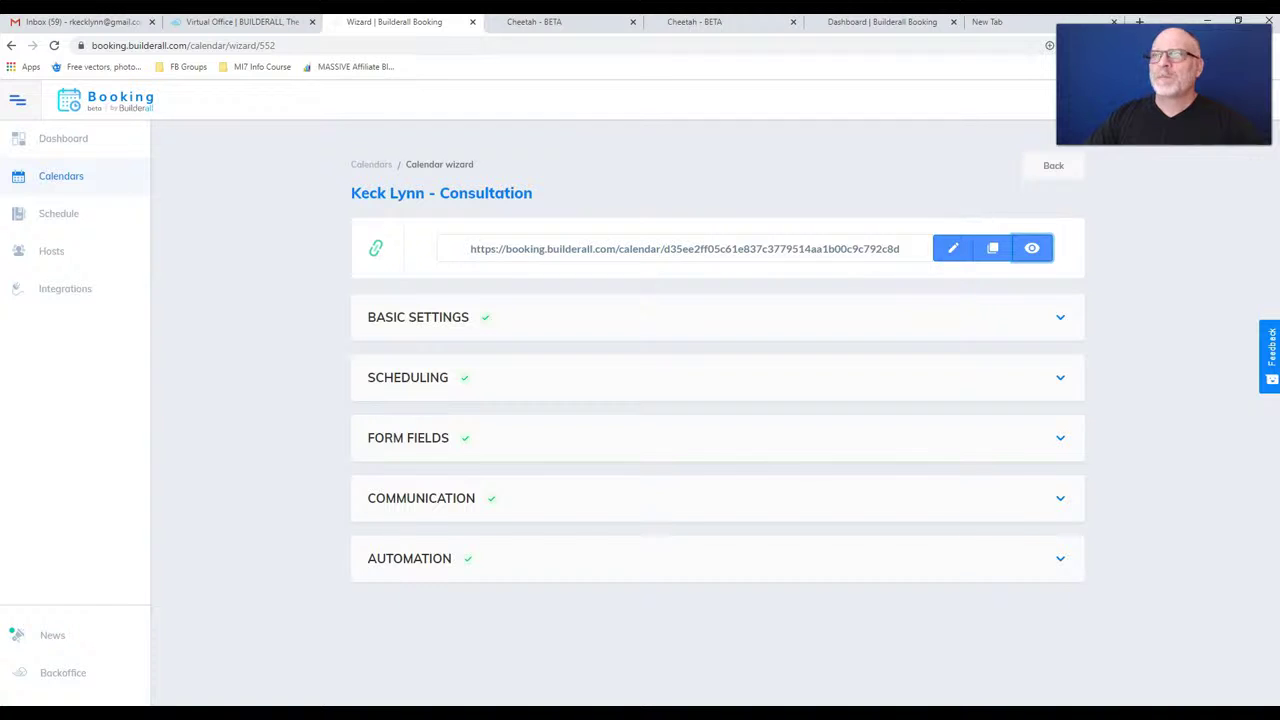
- In the calendar's basic settings, let users select their timezone and review the action after subscription
left_click(1060, 317)
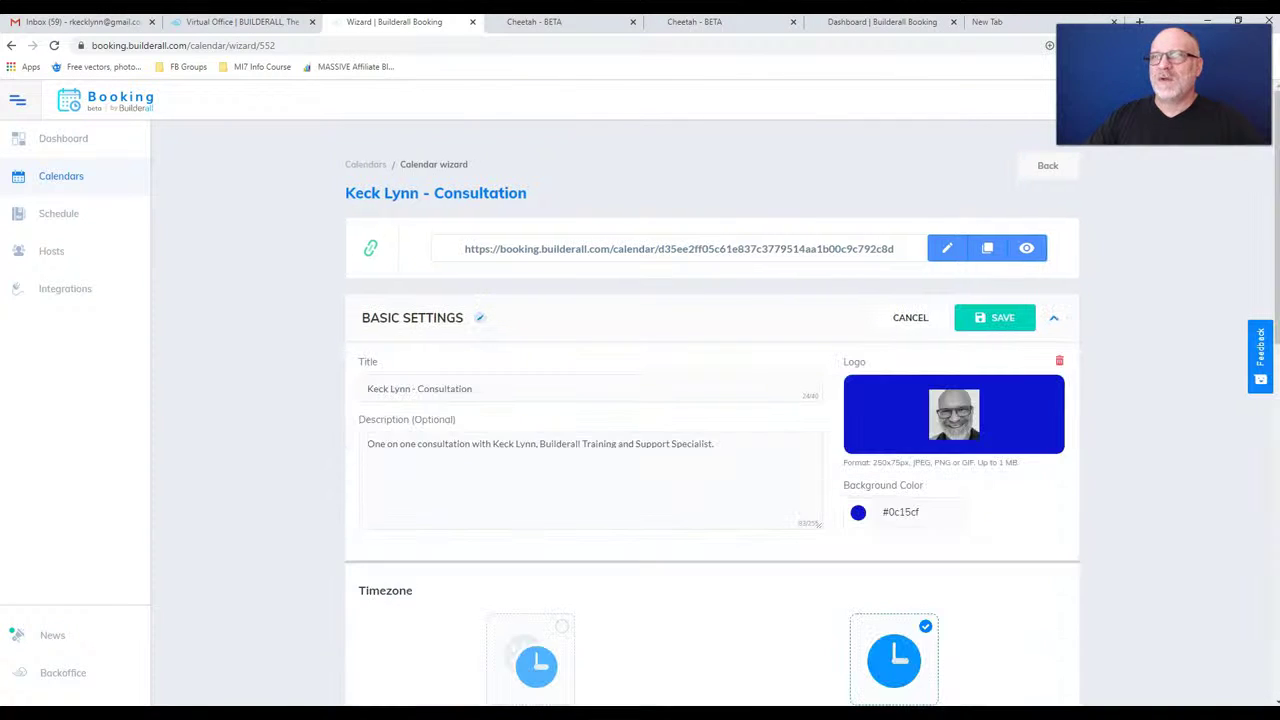
scroll(712, 412, "down", 2)
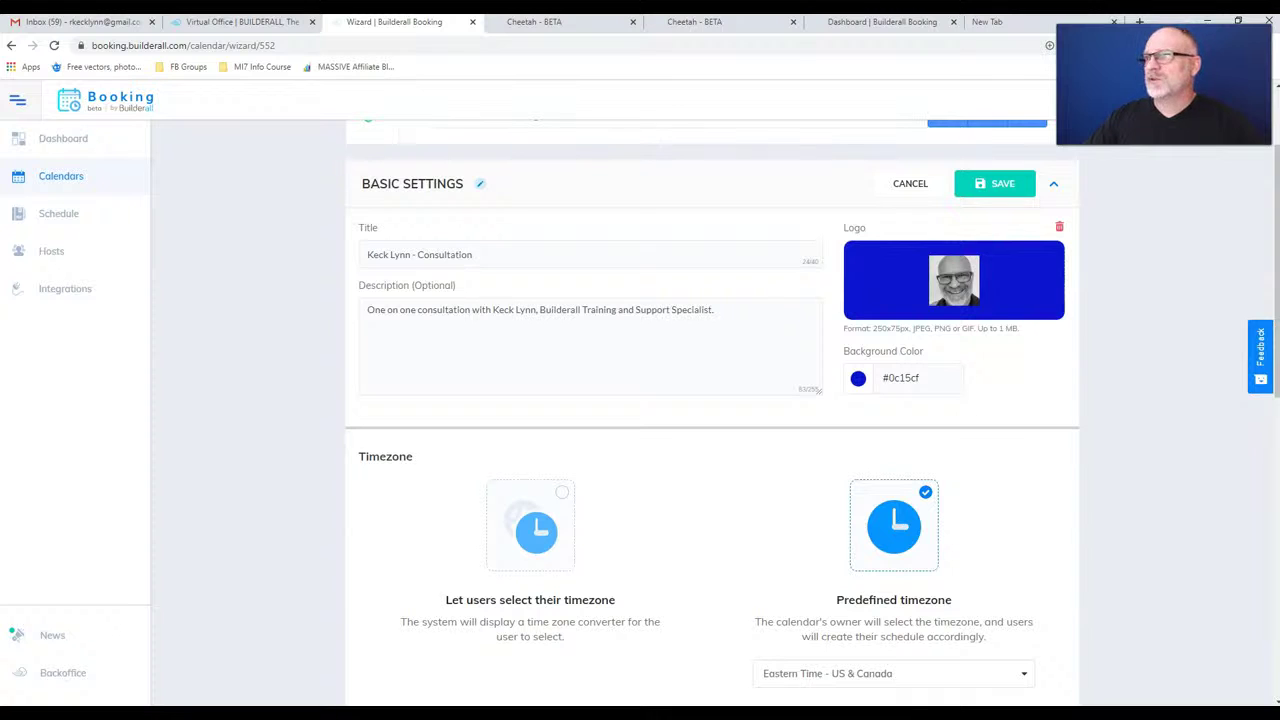
mouse_move(954, 280)
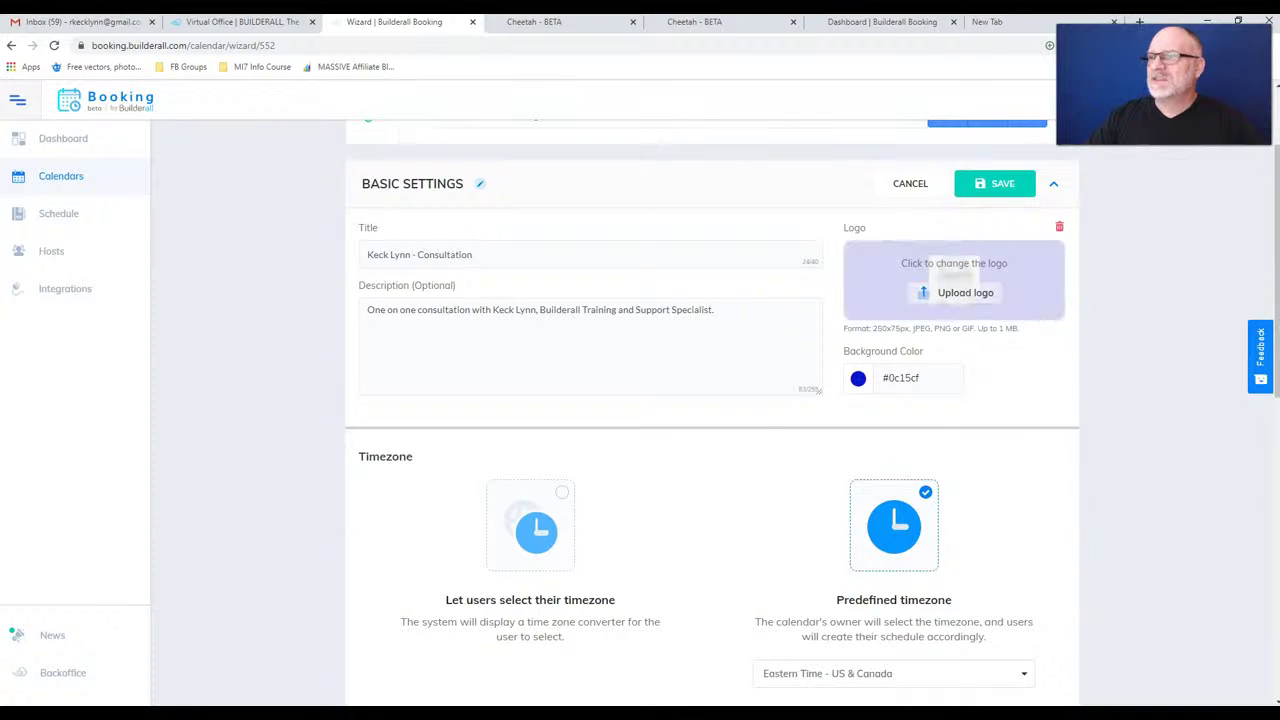
scroll(712, 400, "down", 3)
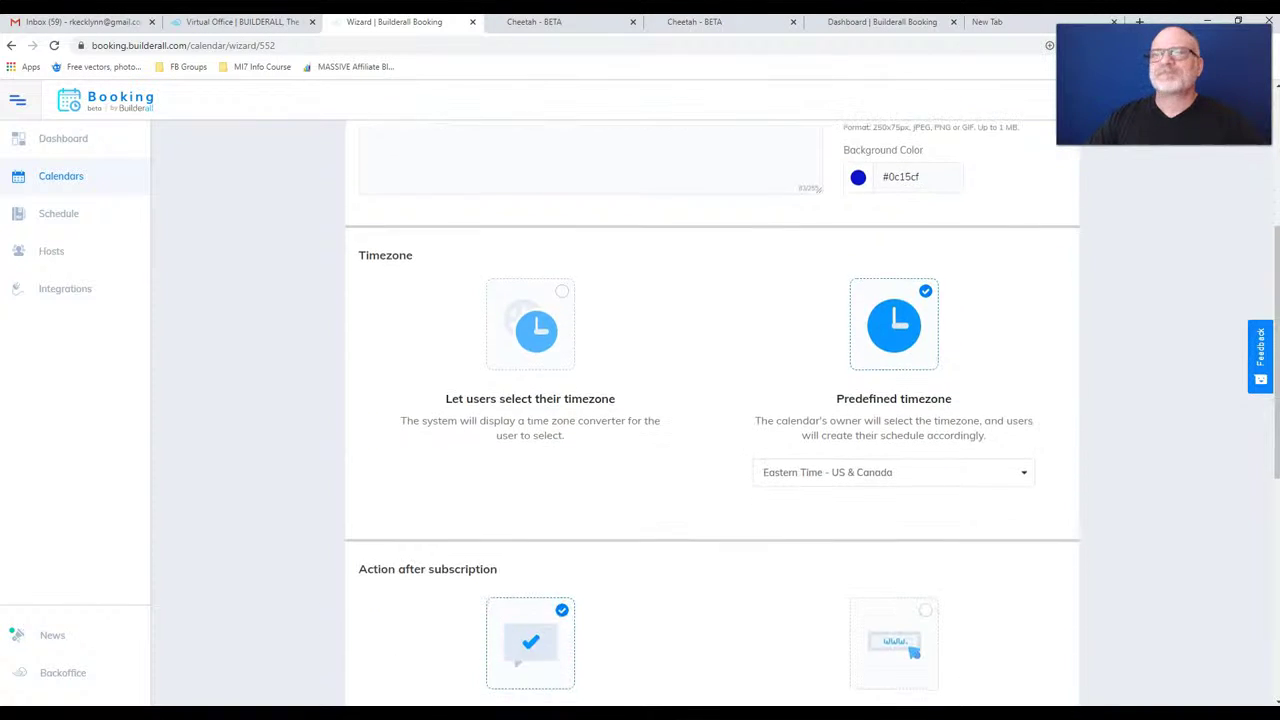
scroll(712, 410, "up", 1)
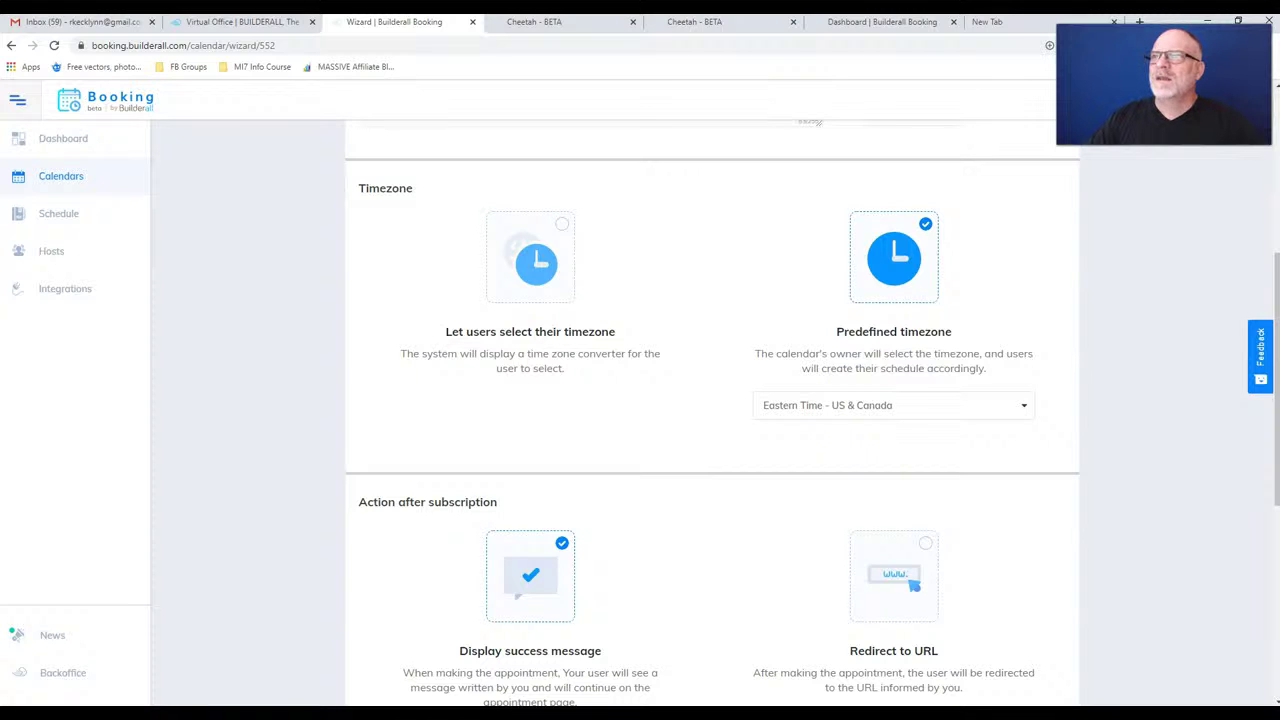
left_click(530, 258)
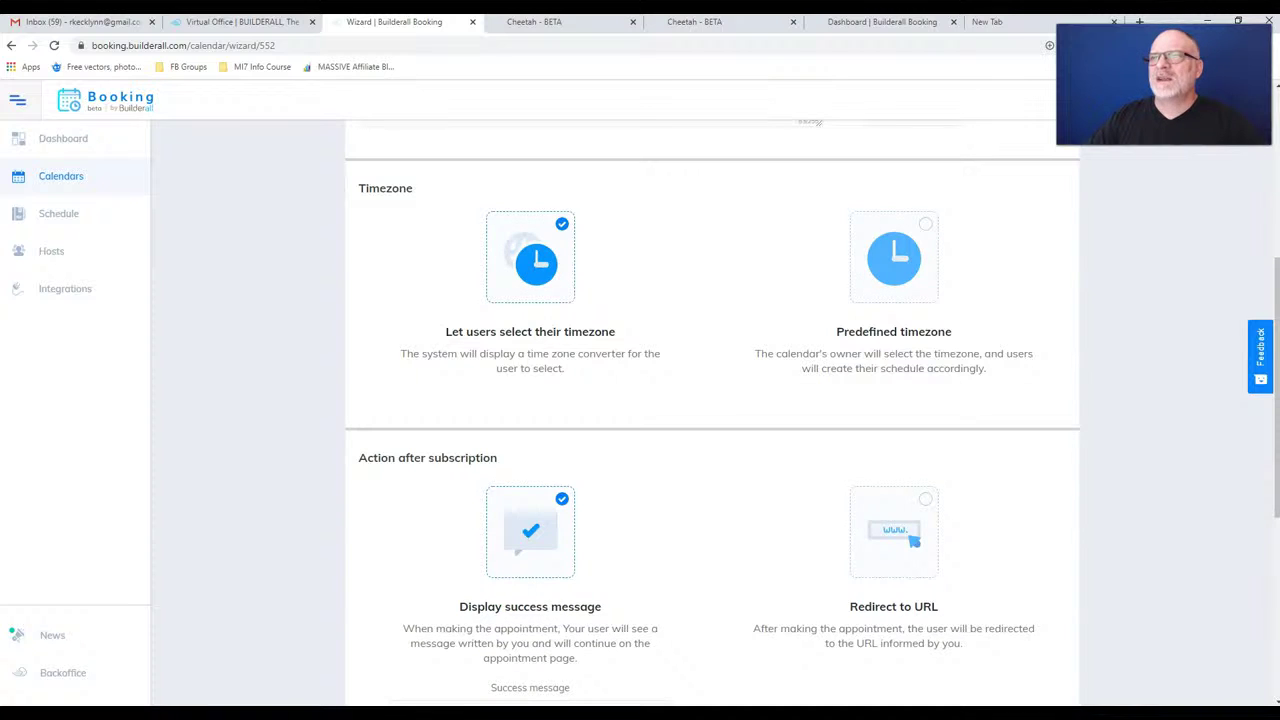
scroll(712, 410, "down", 4)
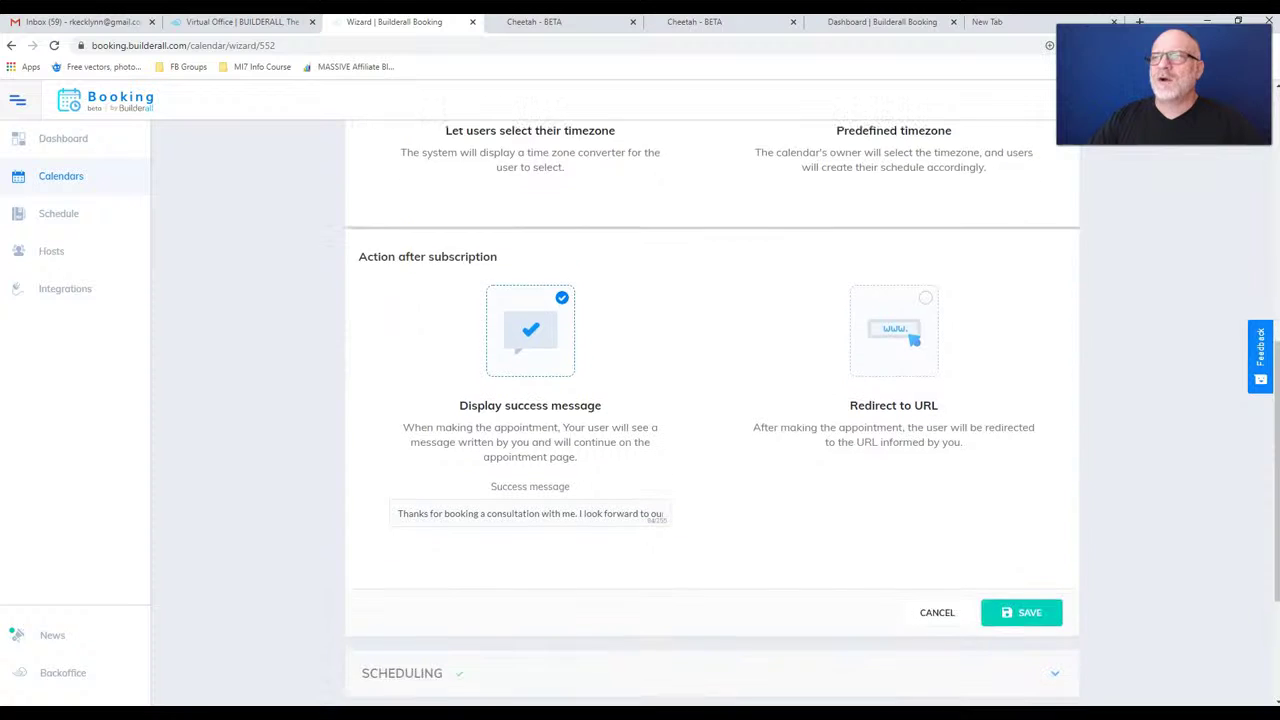
scroll(712, 410, "up", 2)
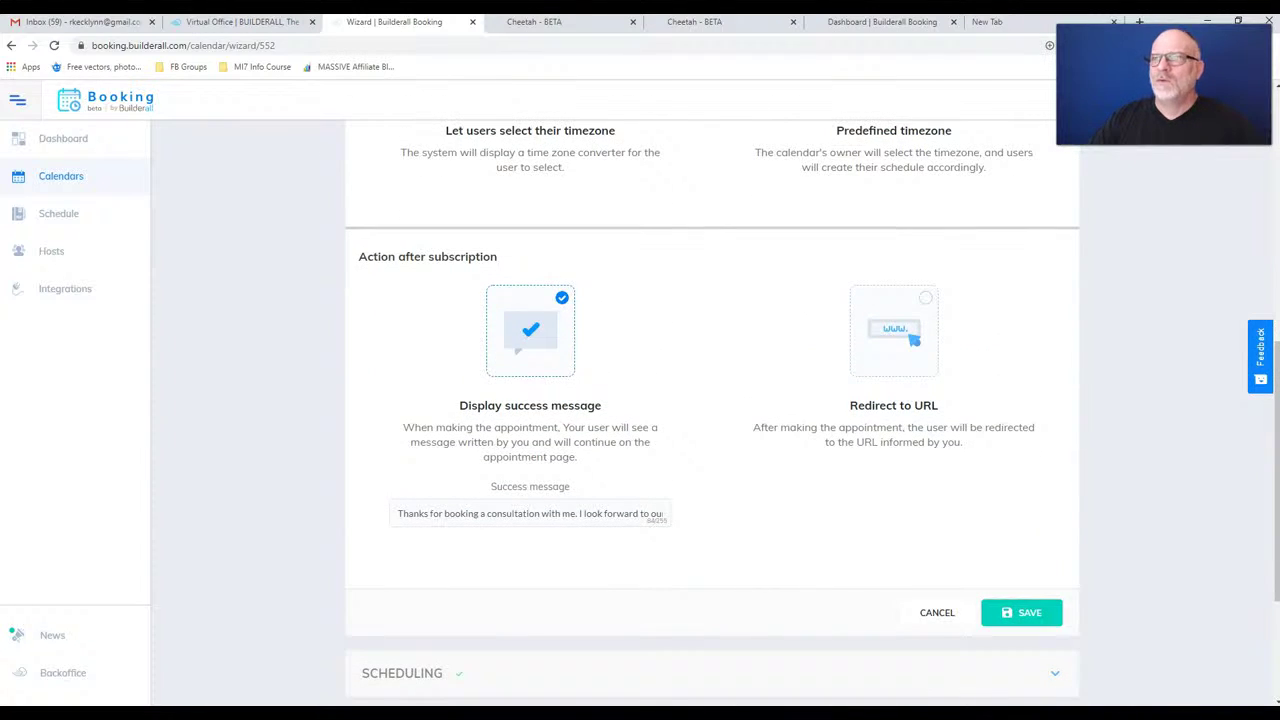
- Switch the action after subscription to Redirect to URL, and return it to Display success message
scroll(712, 410, "down", 1)
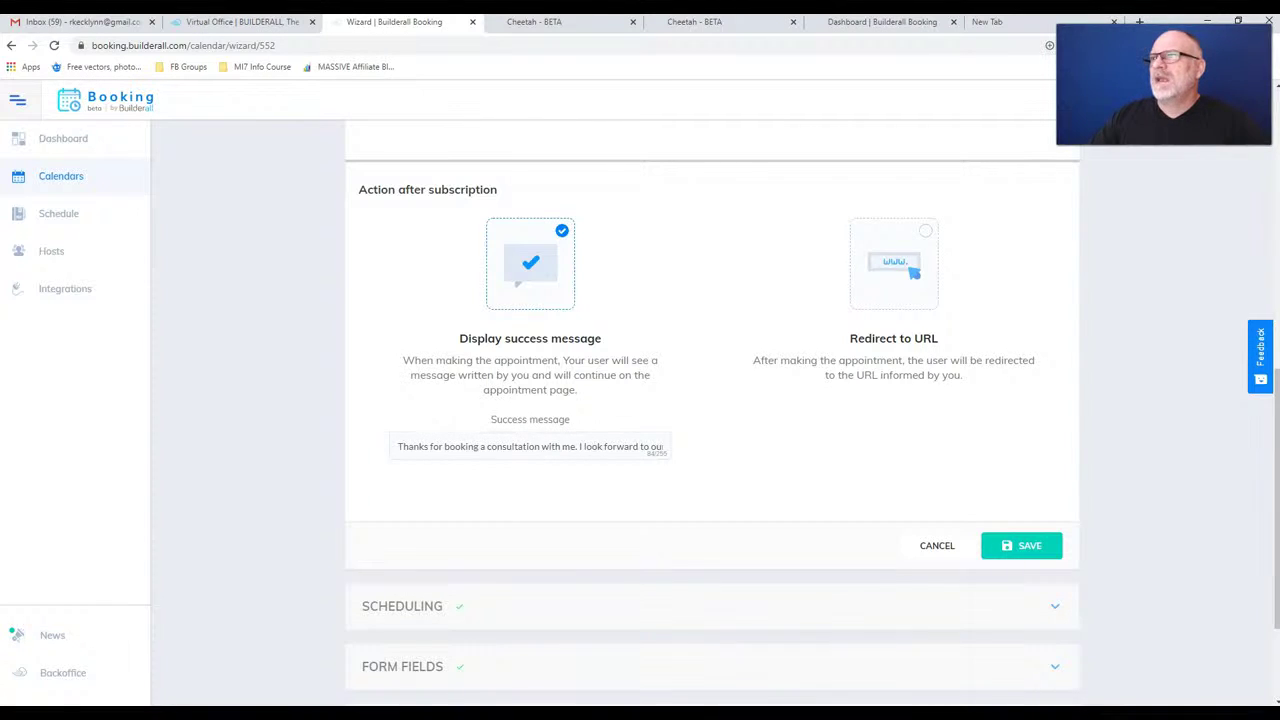
left_click(925, 231)
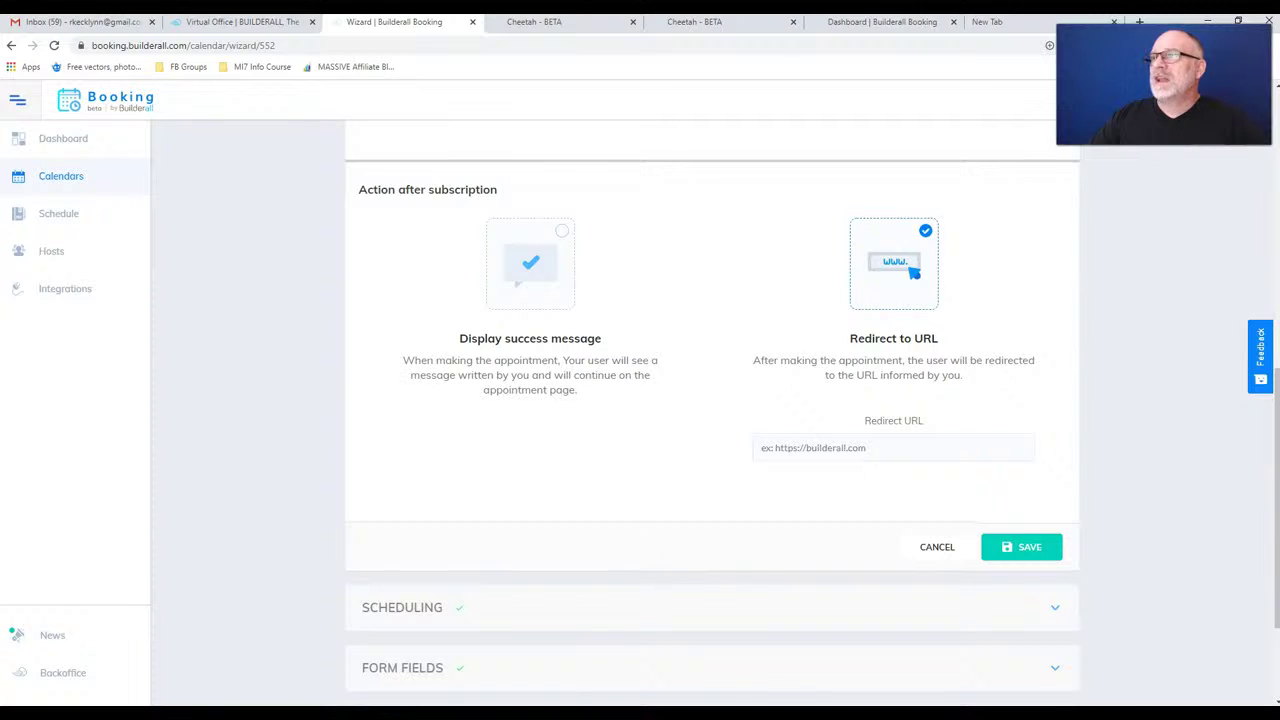
left_click(561, 231)
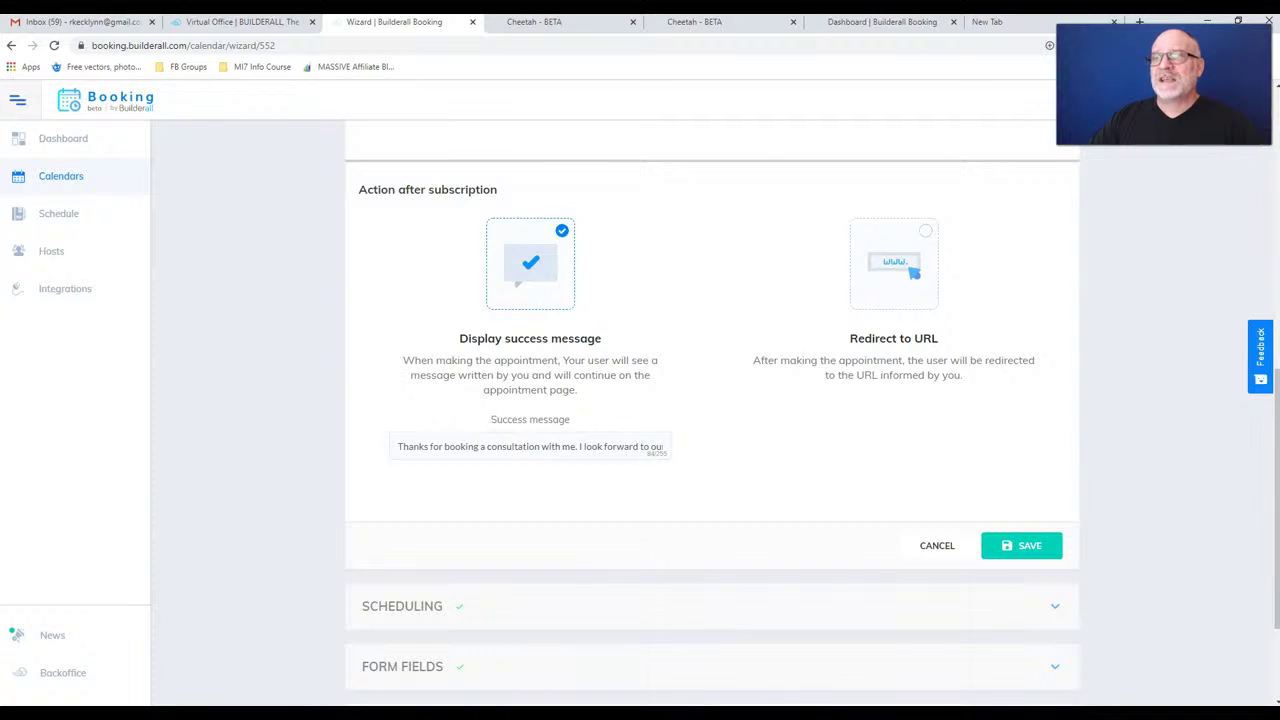
- Read the success message through to its end and save the calendar's basic settings
left_click(605, 446)
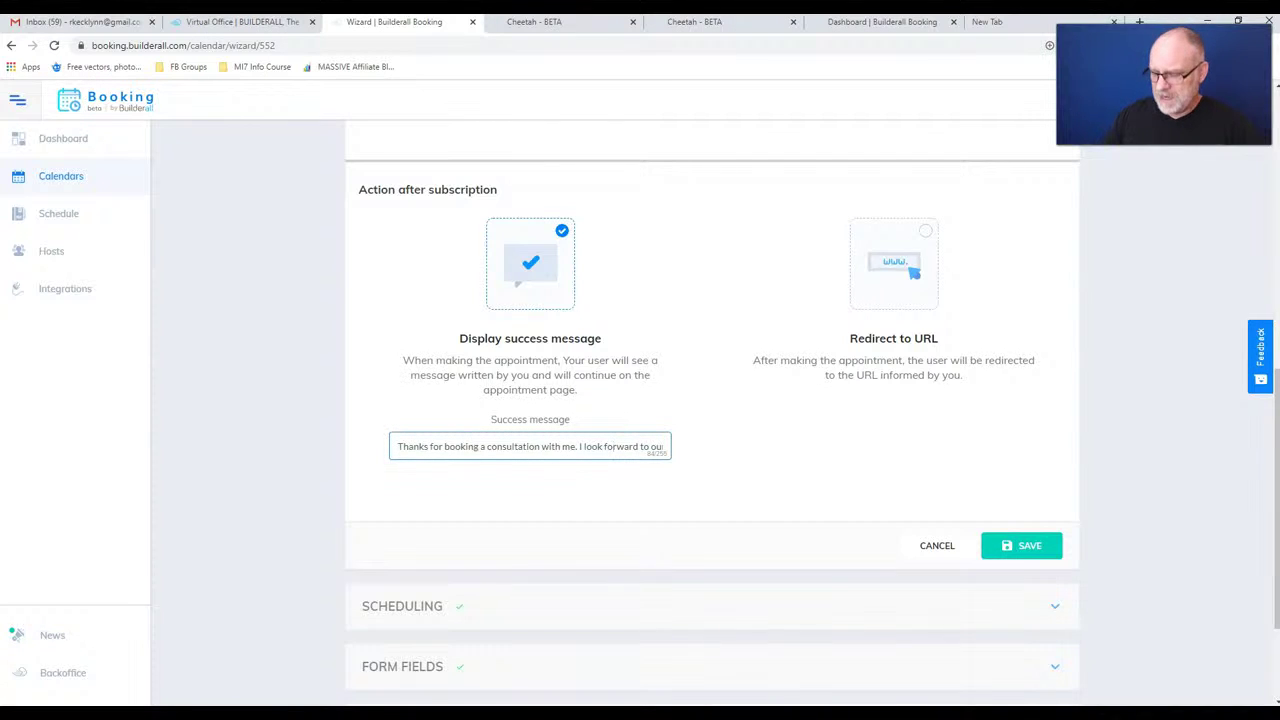
type("r talk. Regards, Keck")
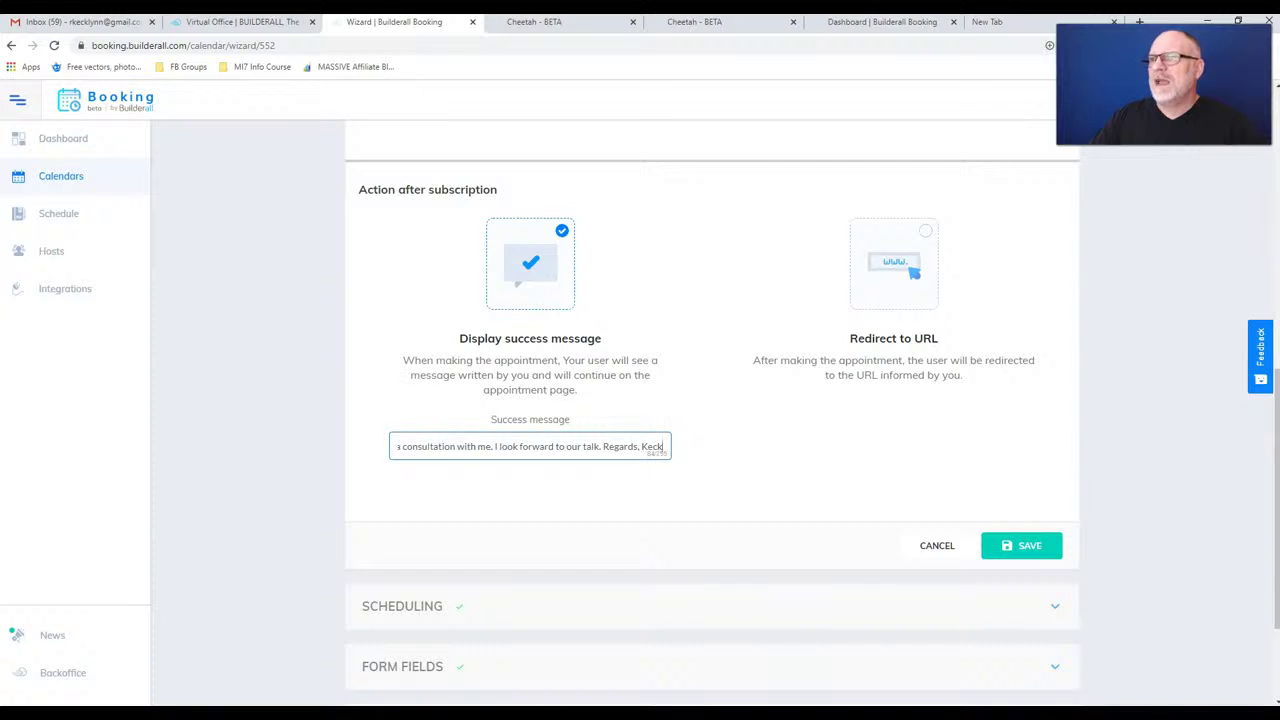
key("Tab")
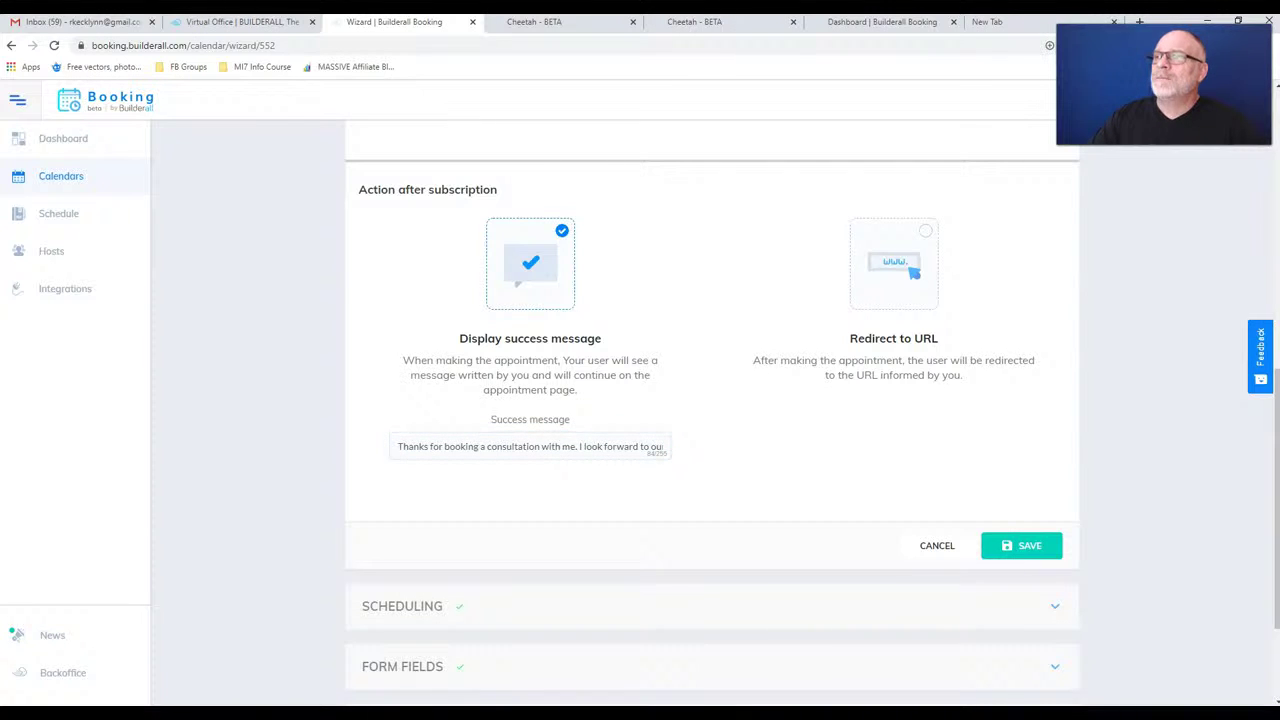
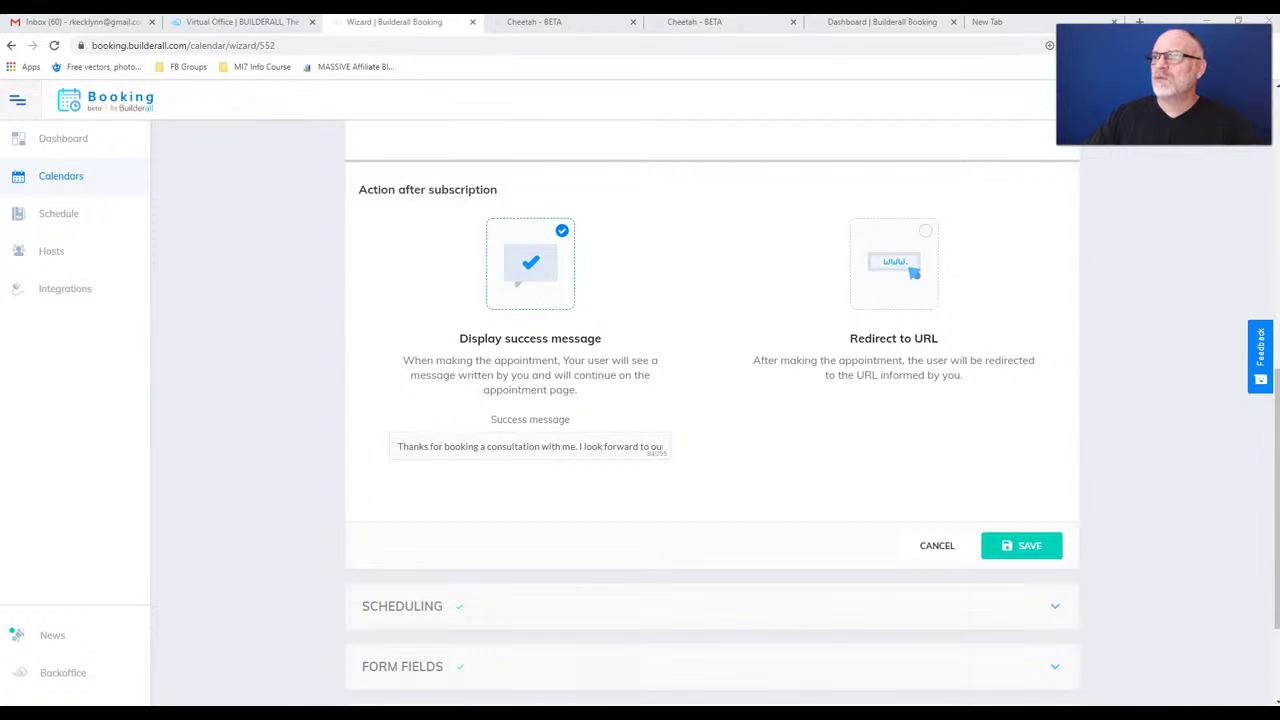
scroll(712, 400, "down", 3)
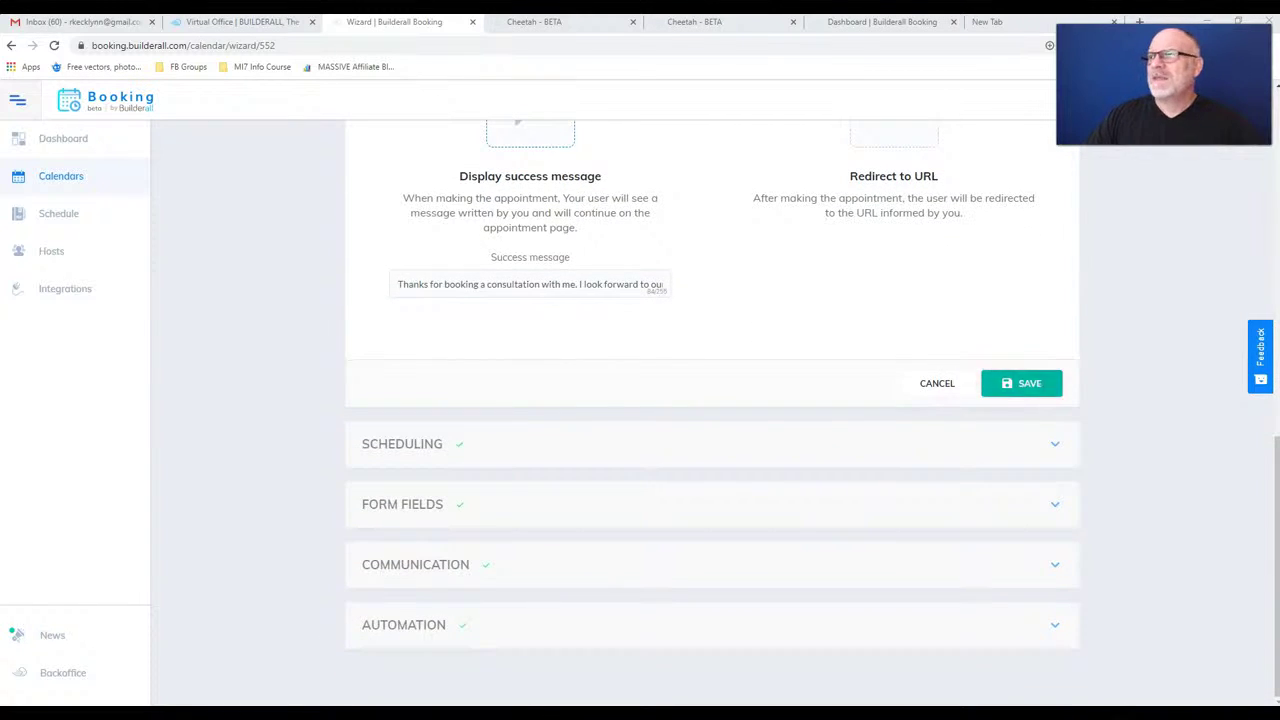
left_click(1021, 383)
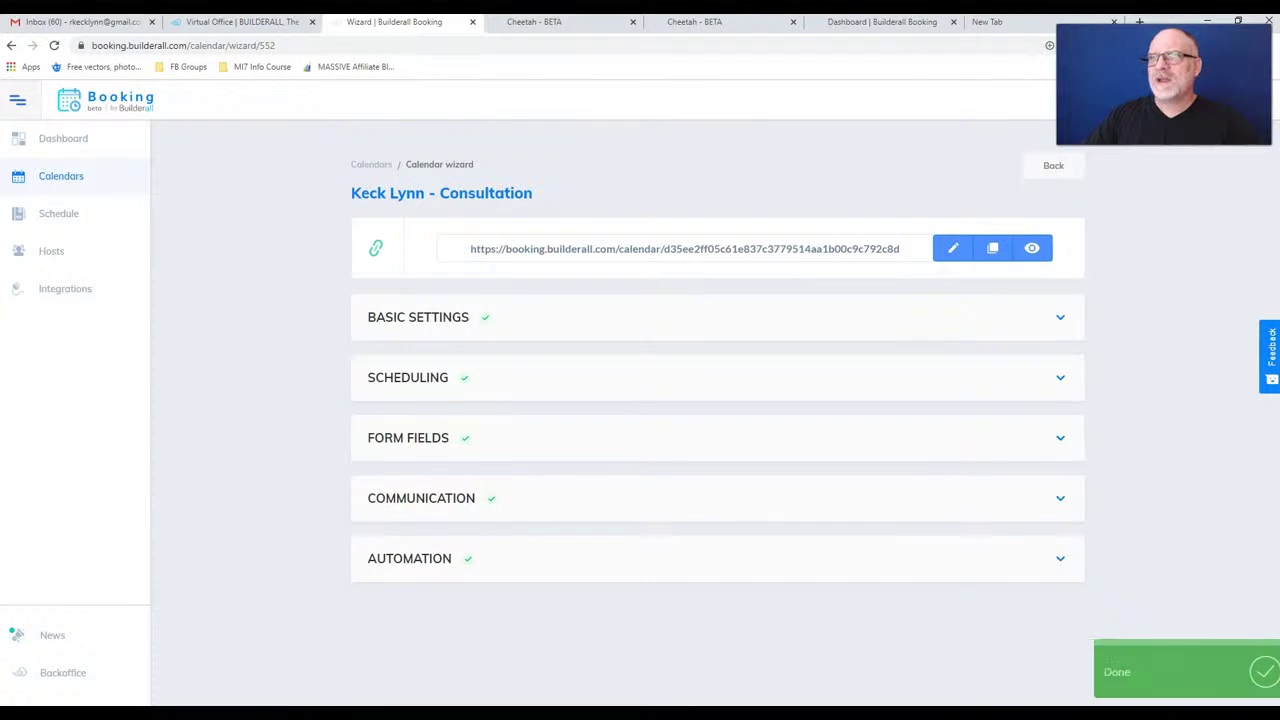
- Open the calendar's scheduling settings and check which hosts can be added to Group 1
left_click(1060, 378)
scroll(712, 430, "down", 2)
scroll(712, 430, "down", 3)
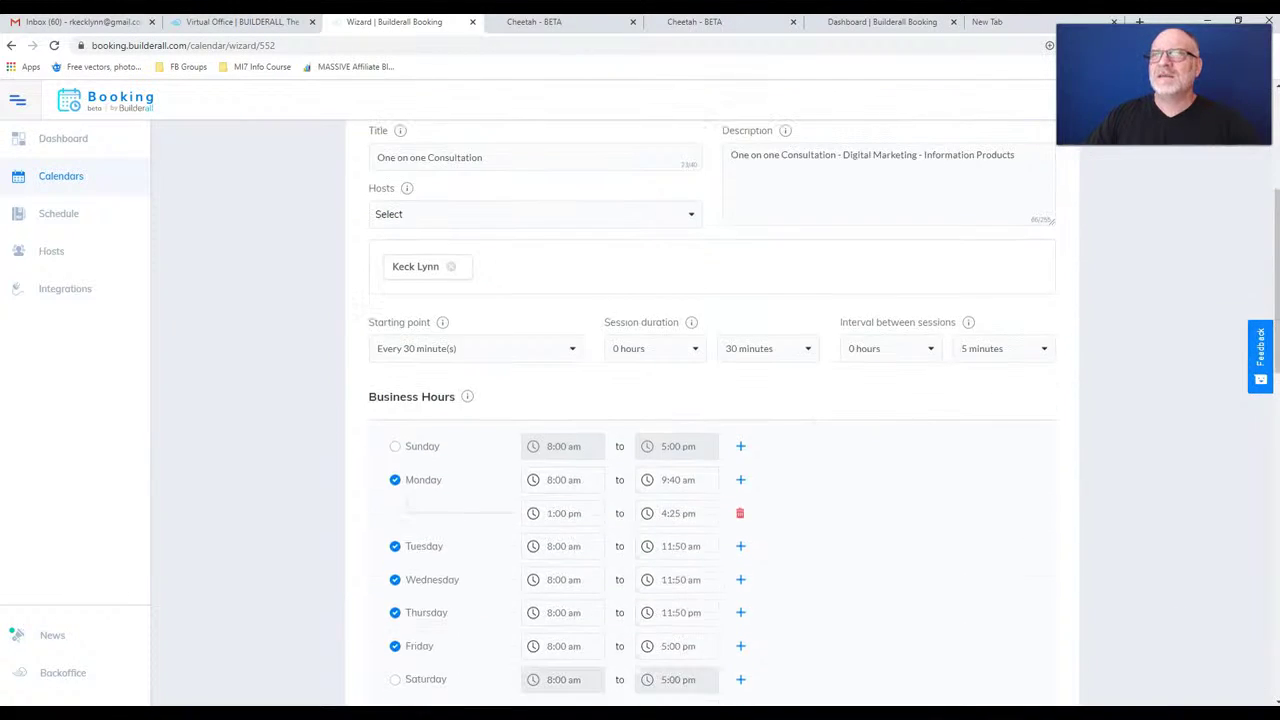
scroll(712, 430, "up", 2)
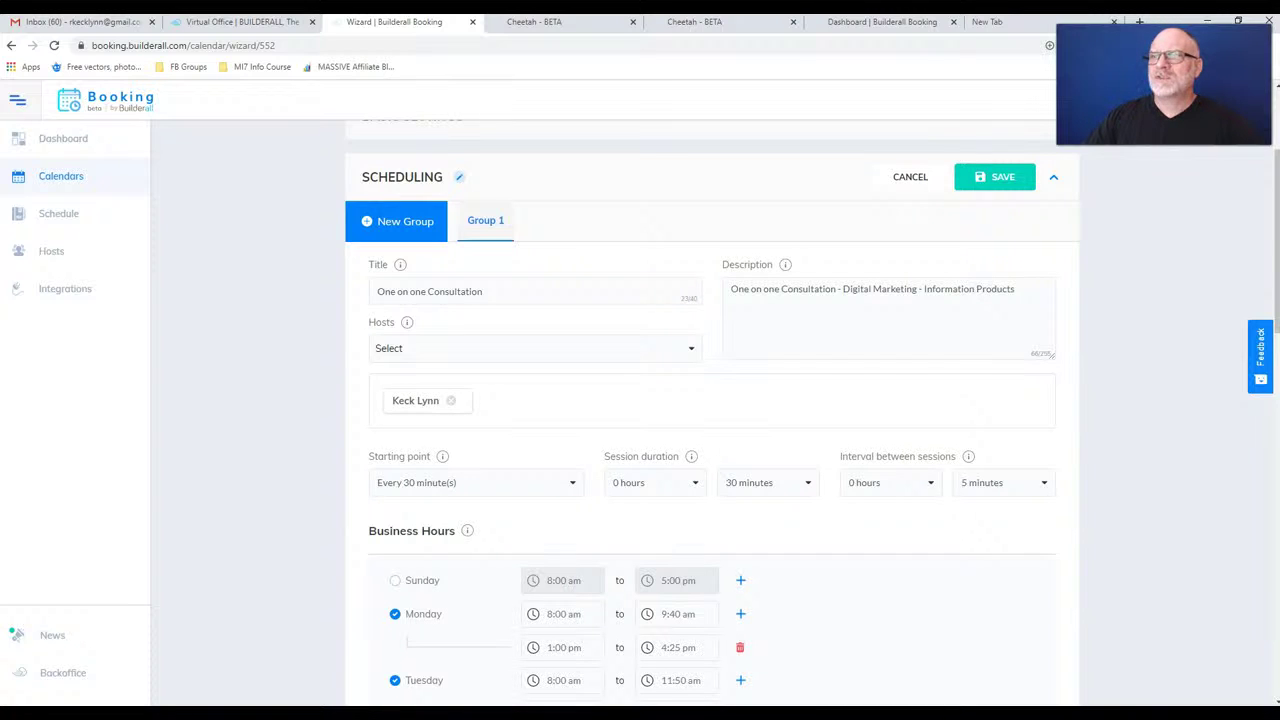
left_click(535, 348)
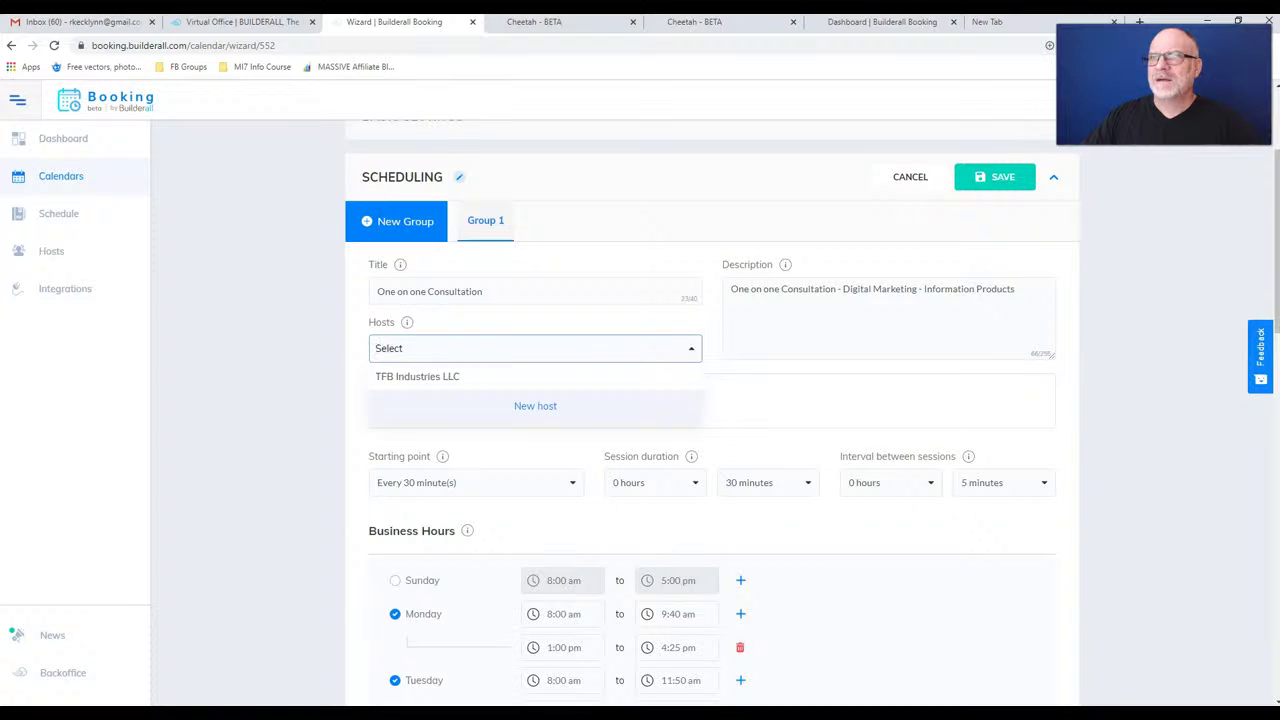
key("Escape")
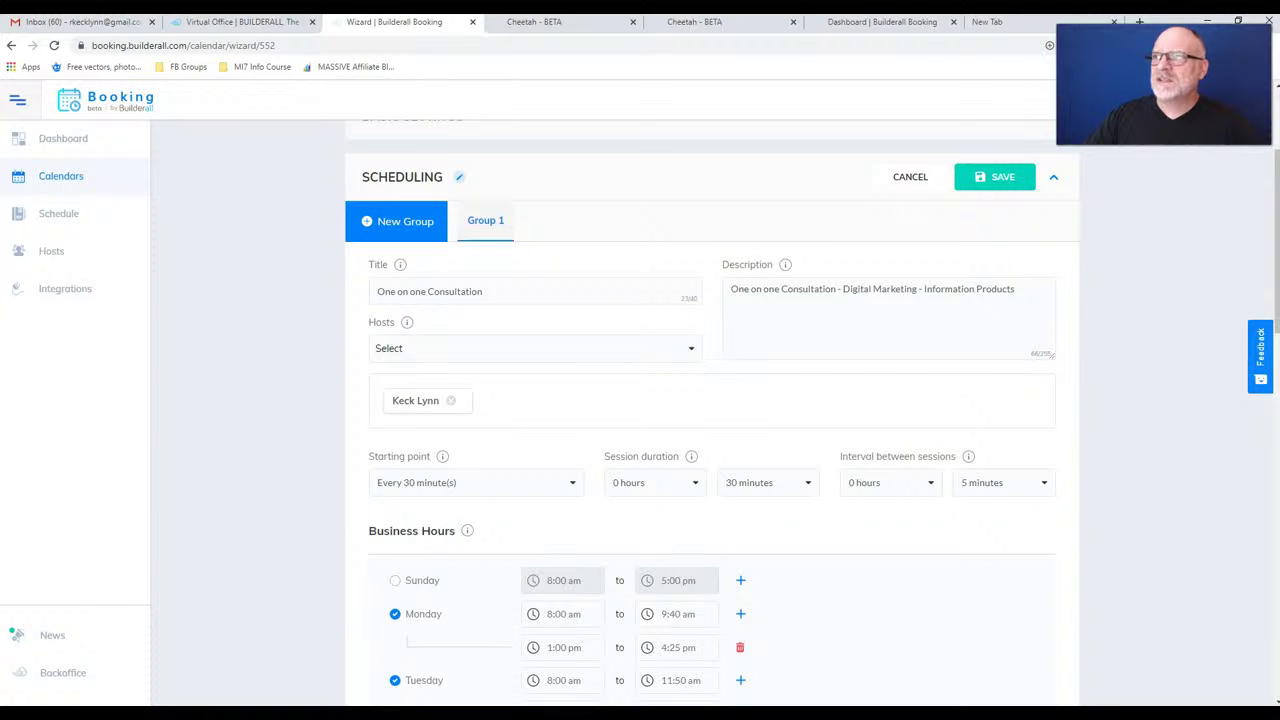
- Examine Group 1's starting point, session duration, interval between sessions and weekly business hours
scroll(700, 410, "down", 4)
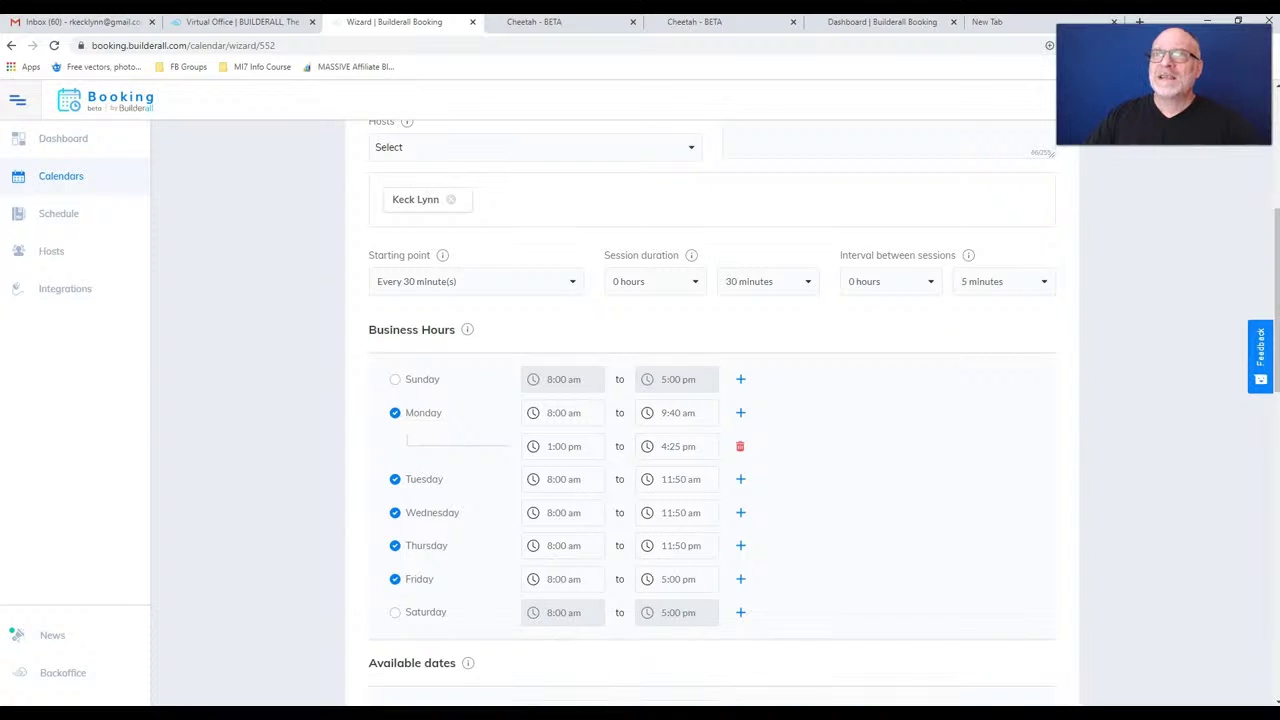
mouse_move(442, 255)
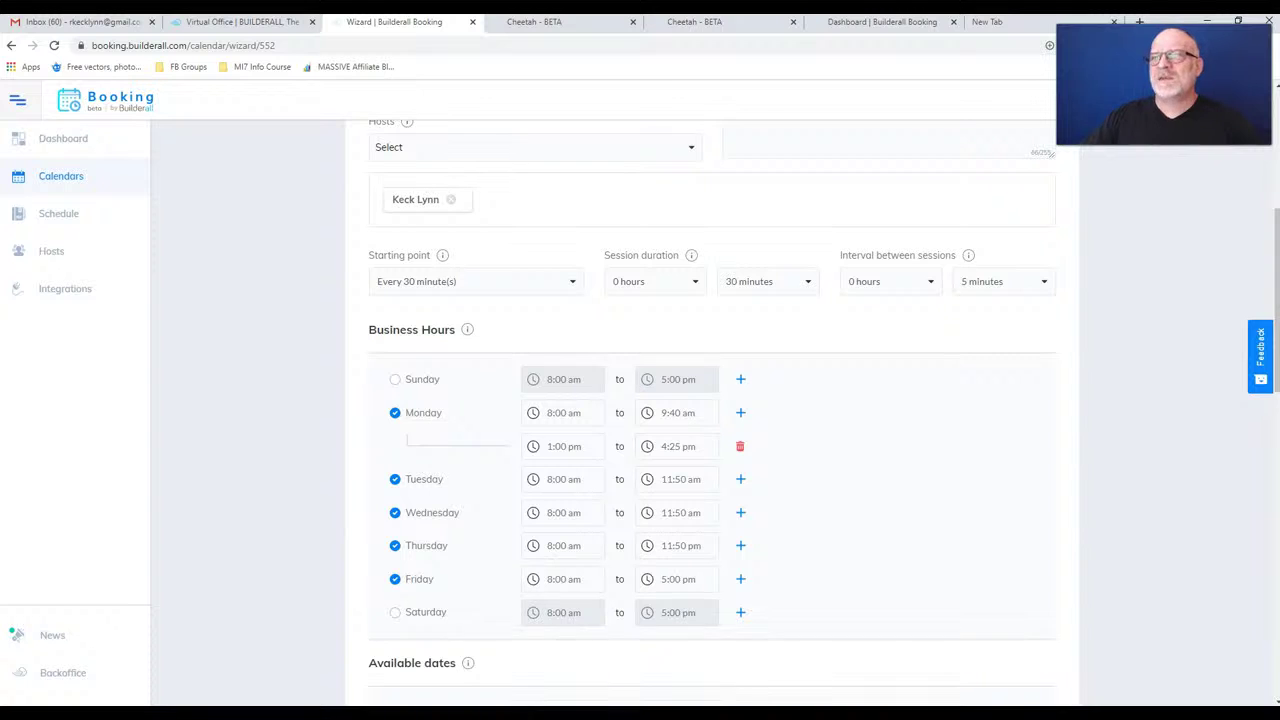
scroll(712, 408, "down", 2)
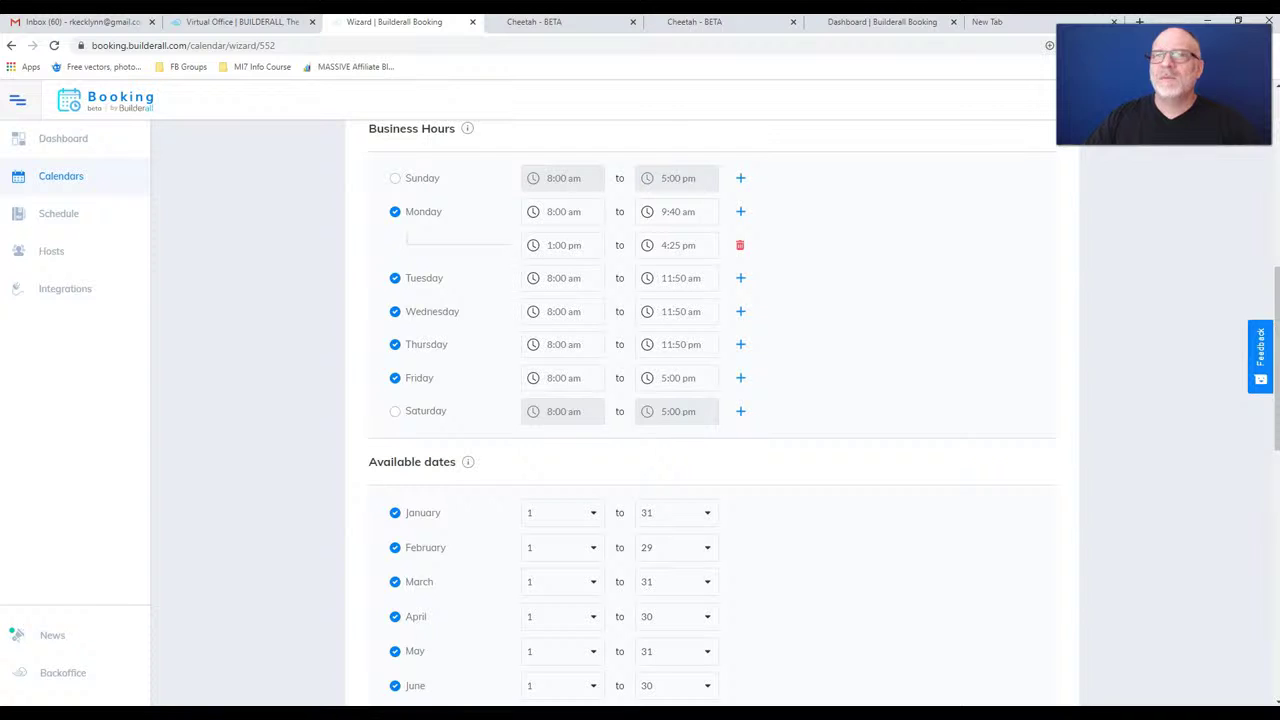
scroll(712, 418, "up", 2)
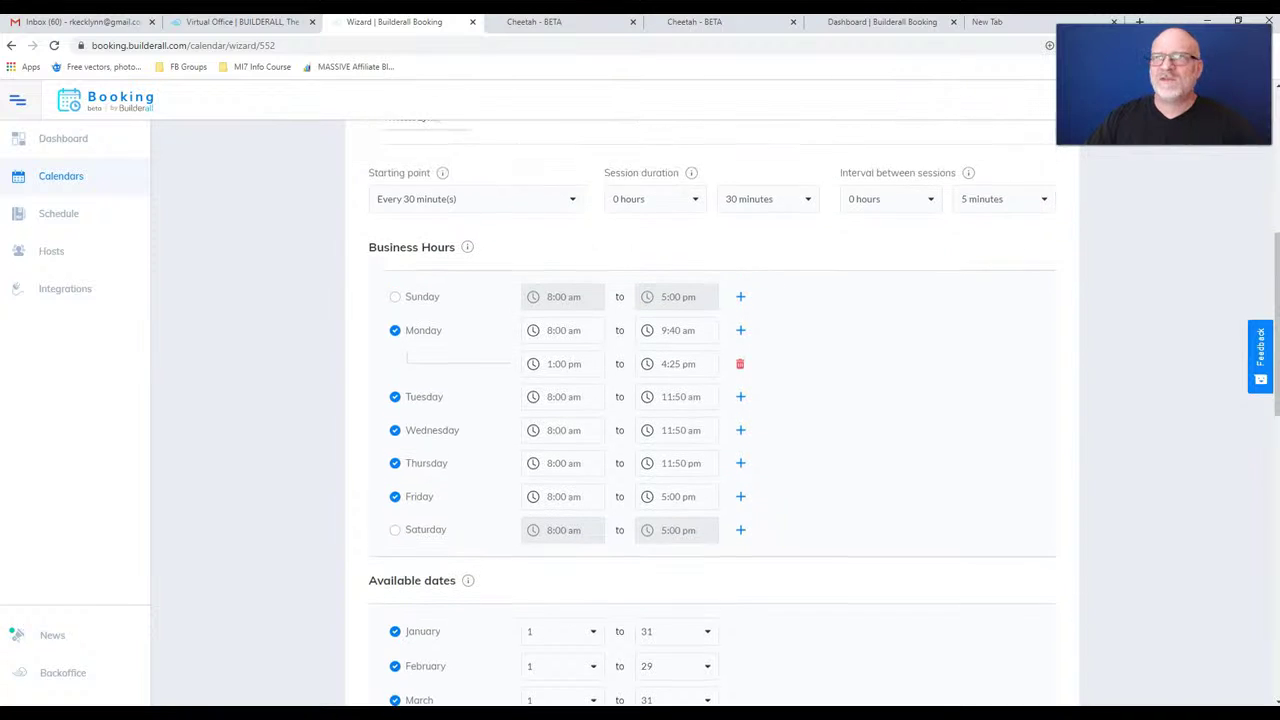
scroll(712, 408, "down", 1)
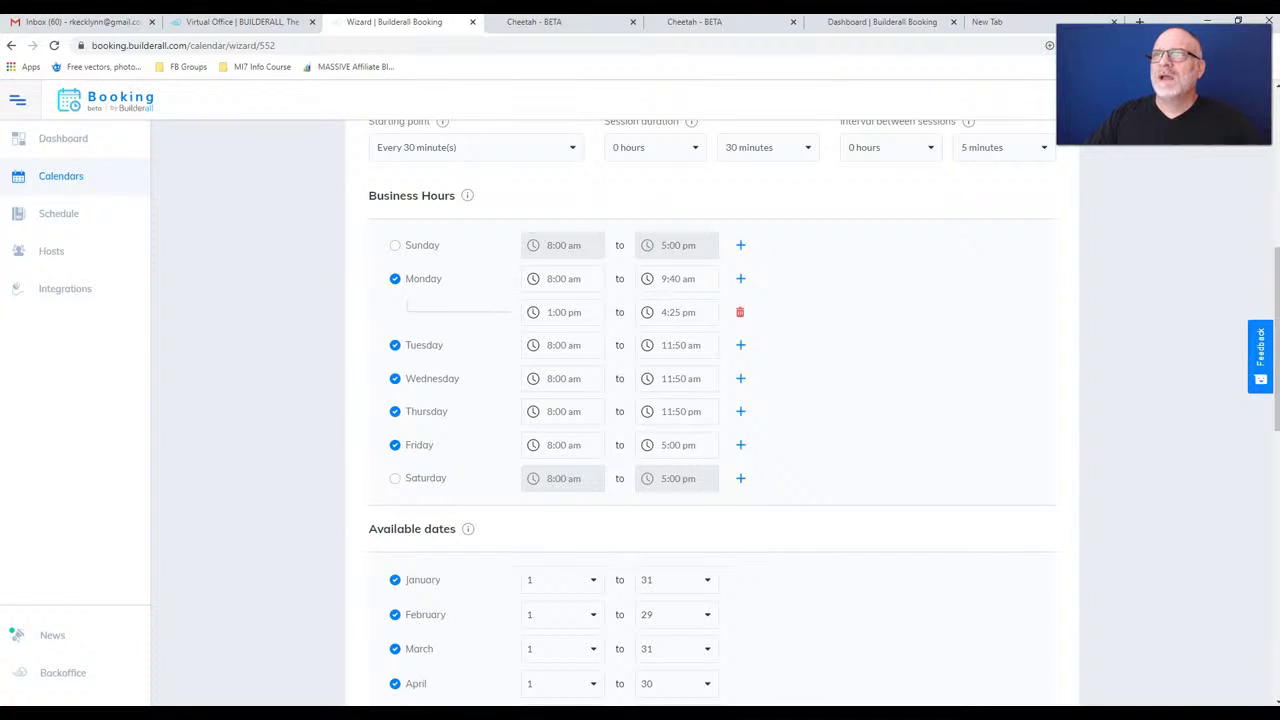
scroll(712, 416, "up", 1)
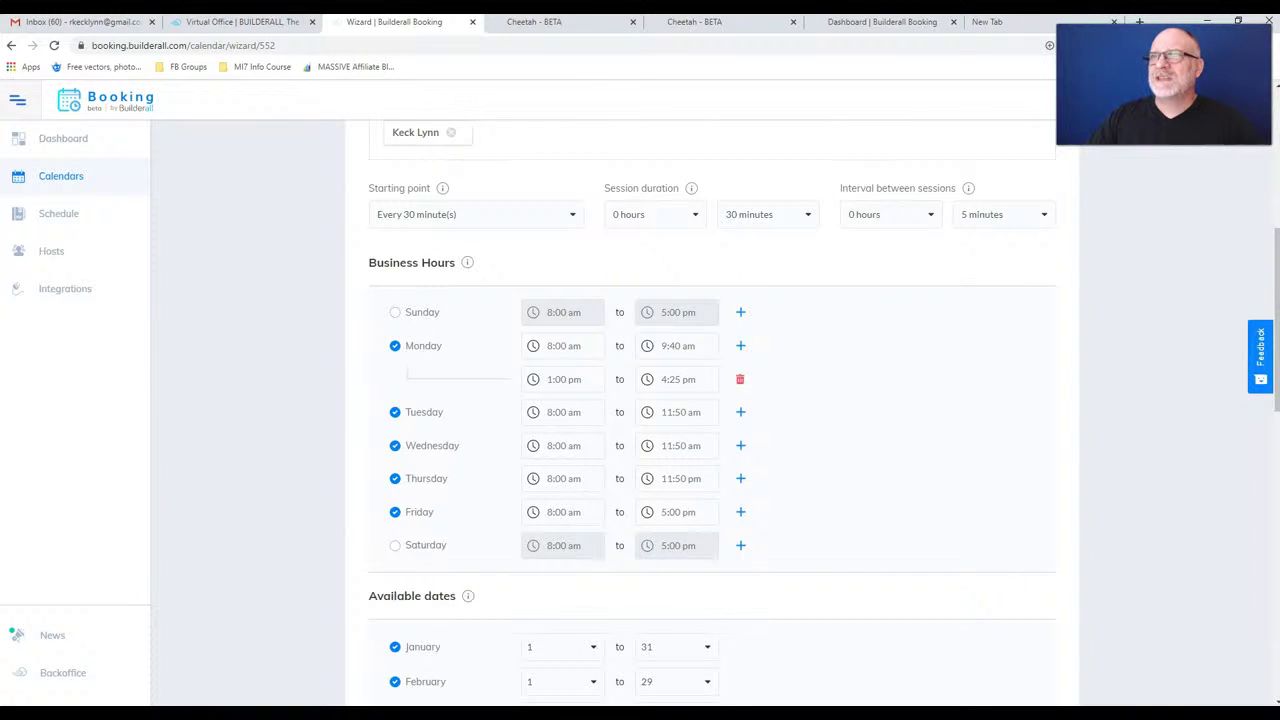
scroll(712, 416, "down", 1)
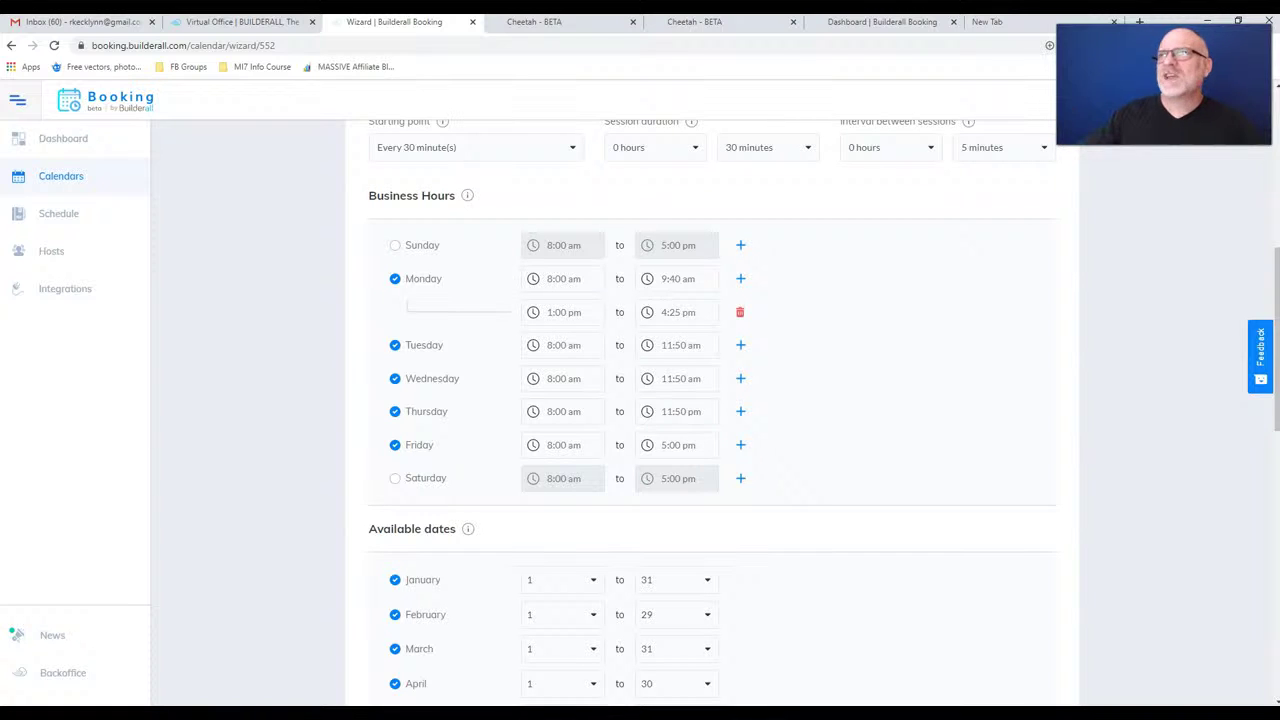
scroll(712, 416, "down", 3)
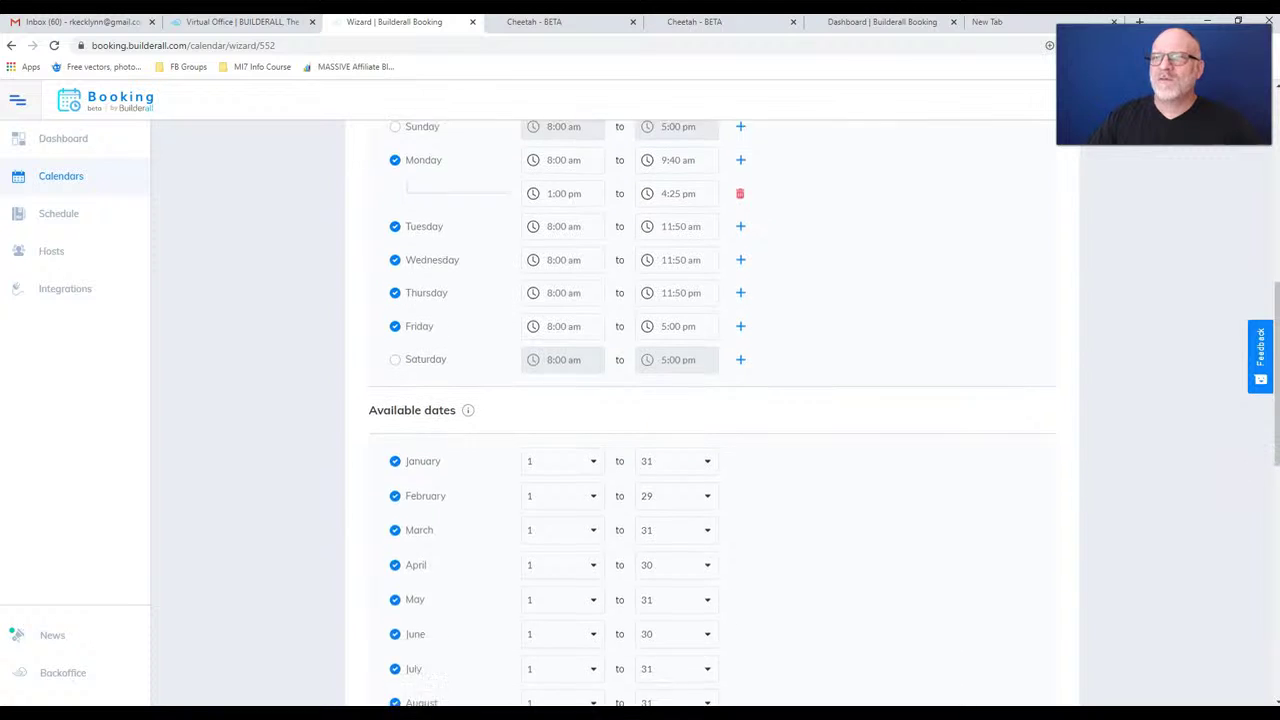
- Turn December off and back on in the group's available dates
scroll(712, 416, "down", 2)
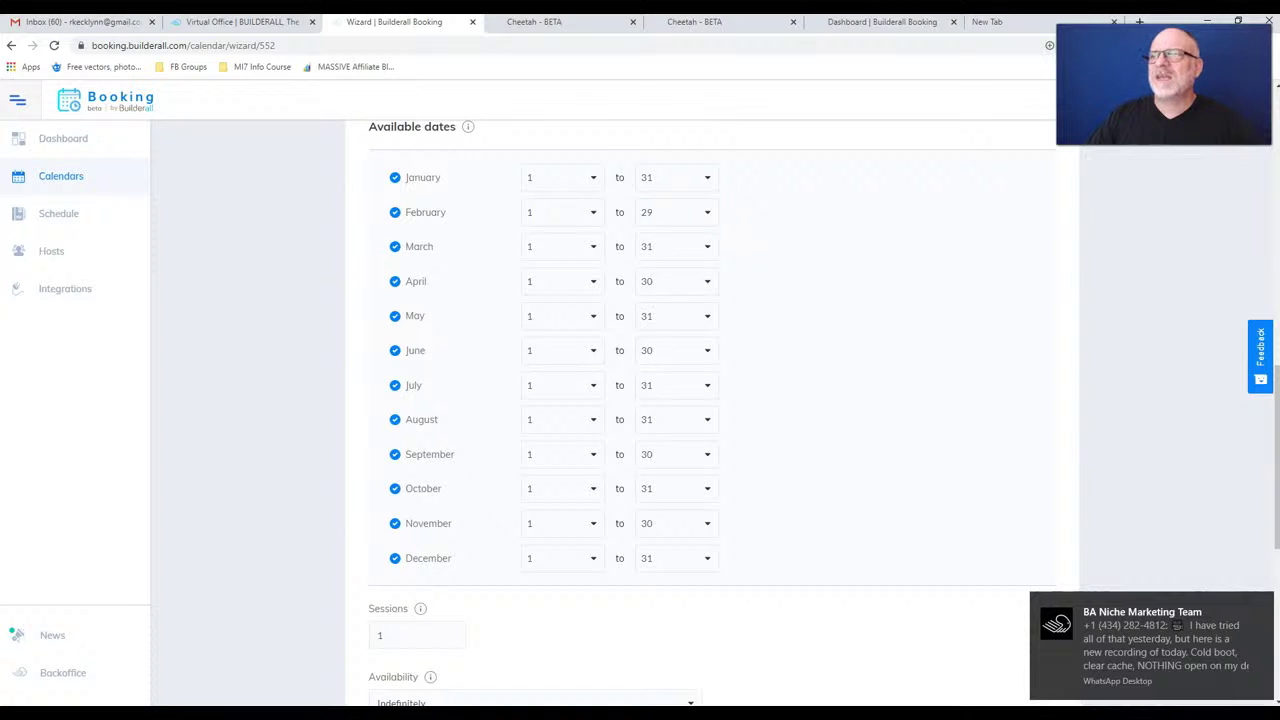
left_click(395, 558)
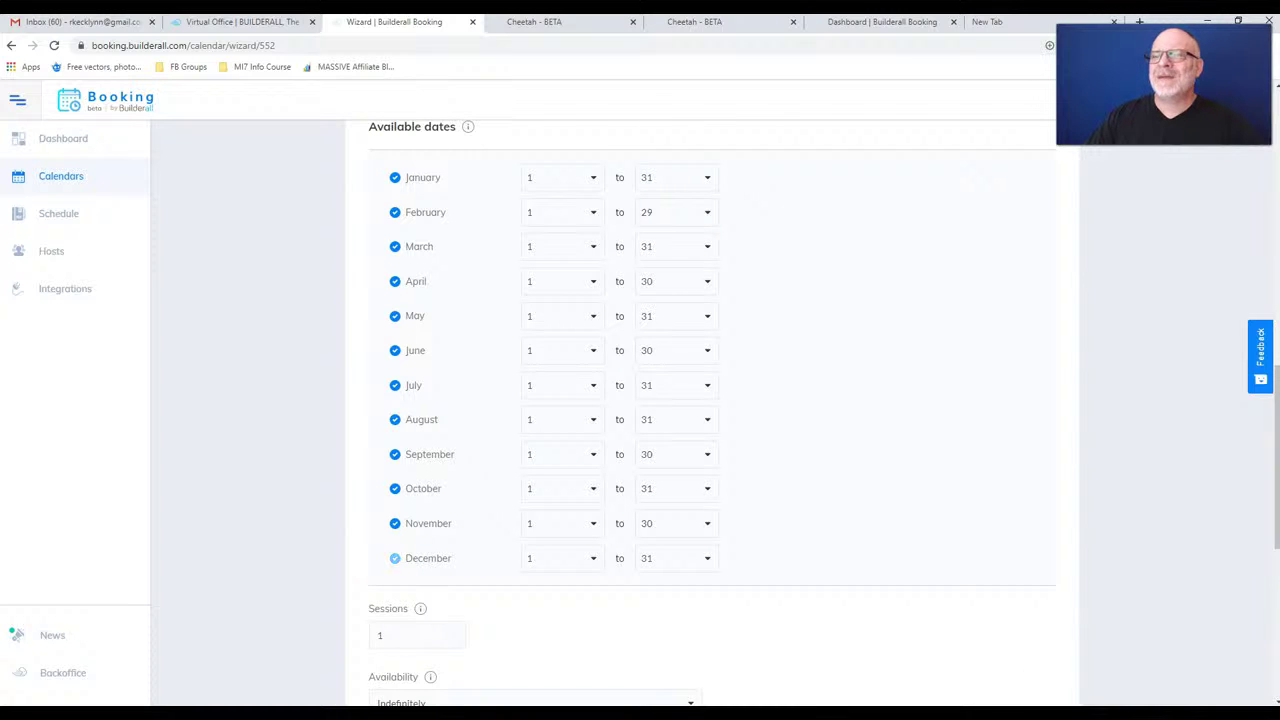
left_click(395, 558)
- Review the number of sessions and the availability setting, including the explanation of availability
scroll(395, 558, "down", 2)
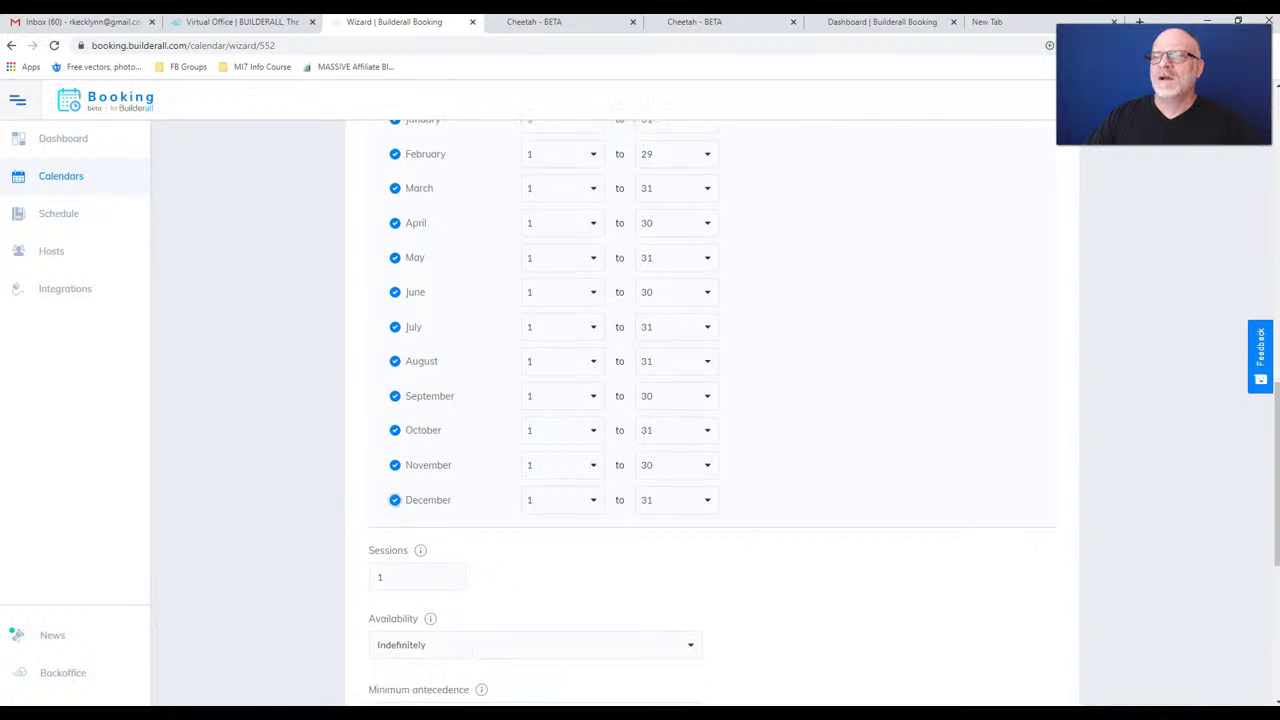
scroll(395, 357, "down", 1)
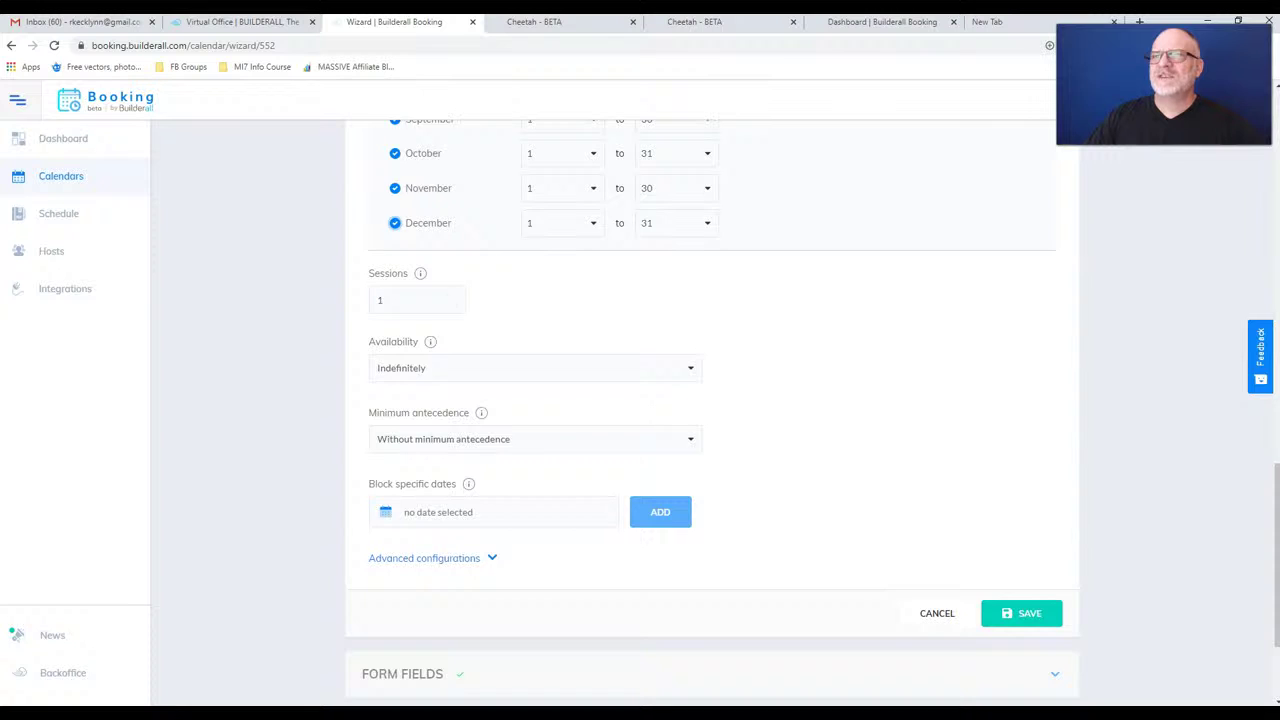
mouse_move(420, 273)
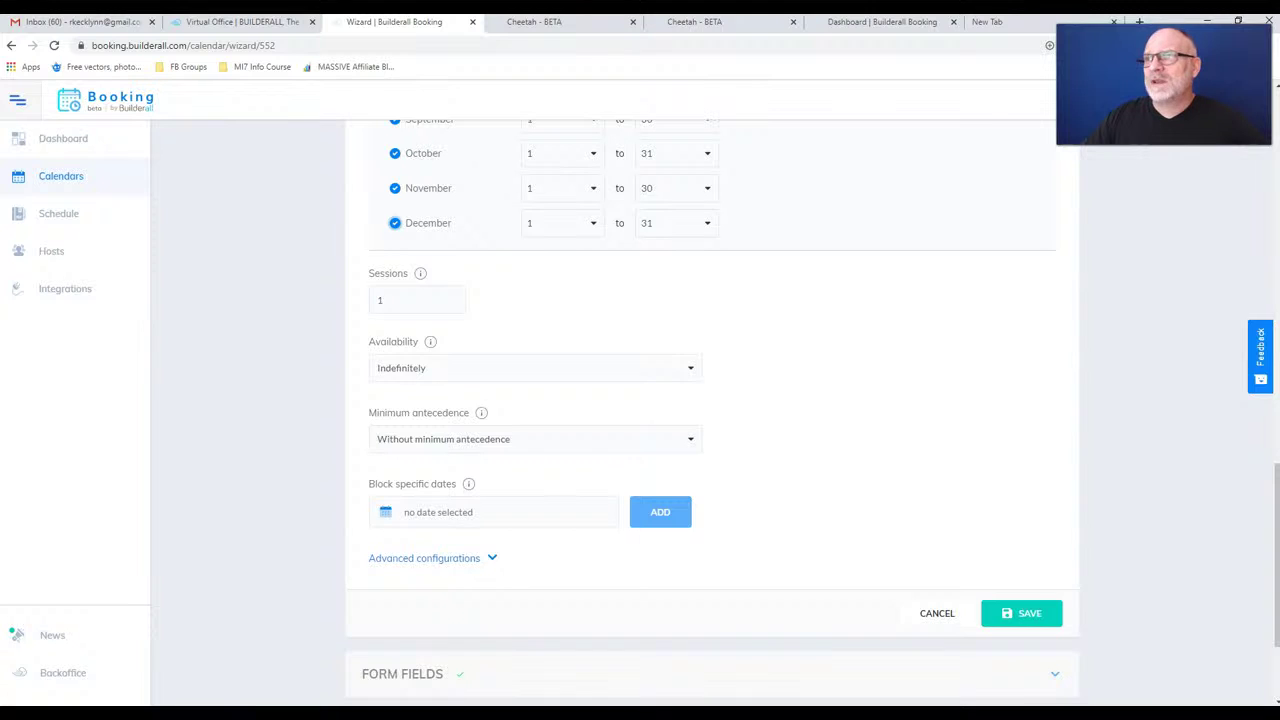
left_click(535, 368)
left_click(535, 368)
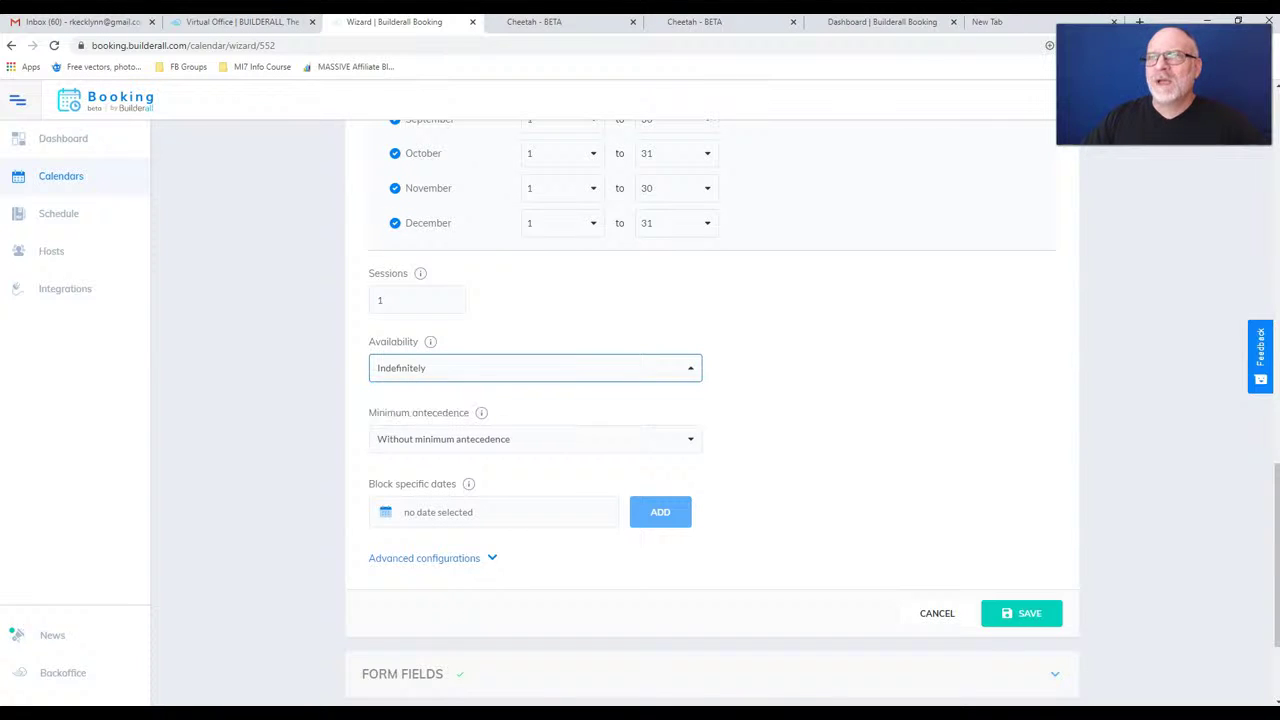
mouse_move(430, 341)
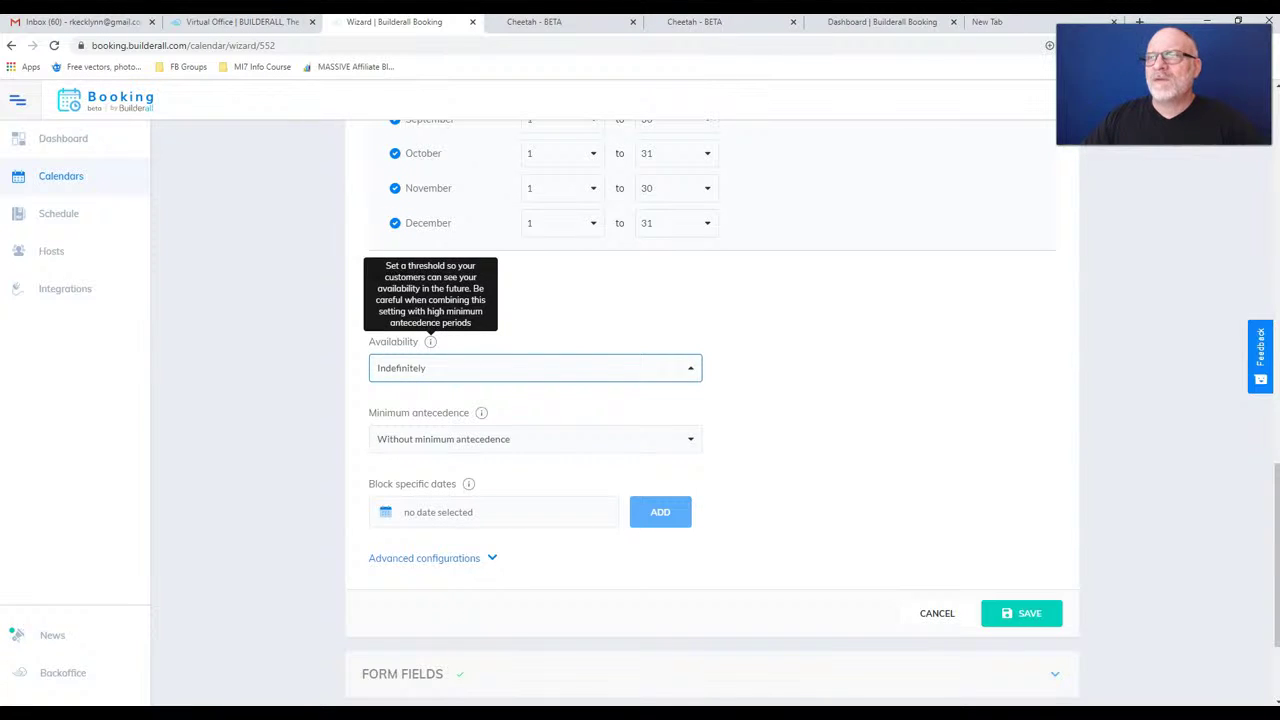
- Go through the minimum antecedence options, keep Without minimum antecedence, and view the date picker for blocking specific dates without choosing one
scroll(450, 300, "down", 2)
mouse_move(481, 278)
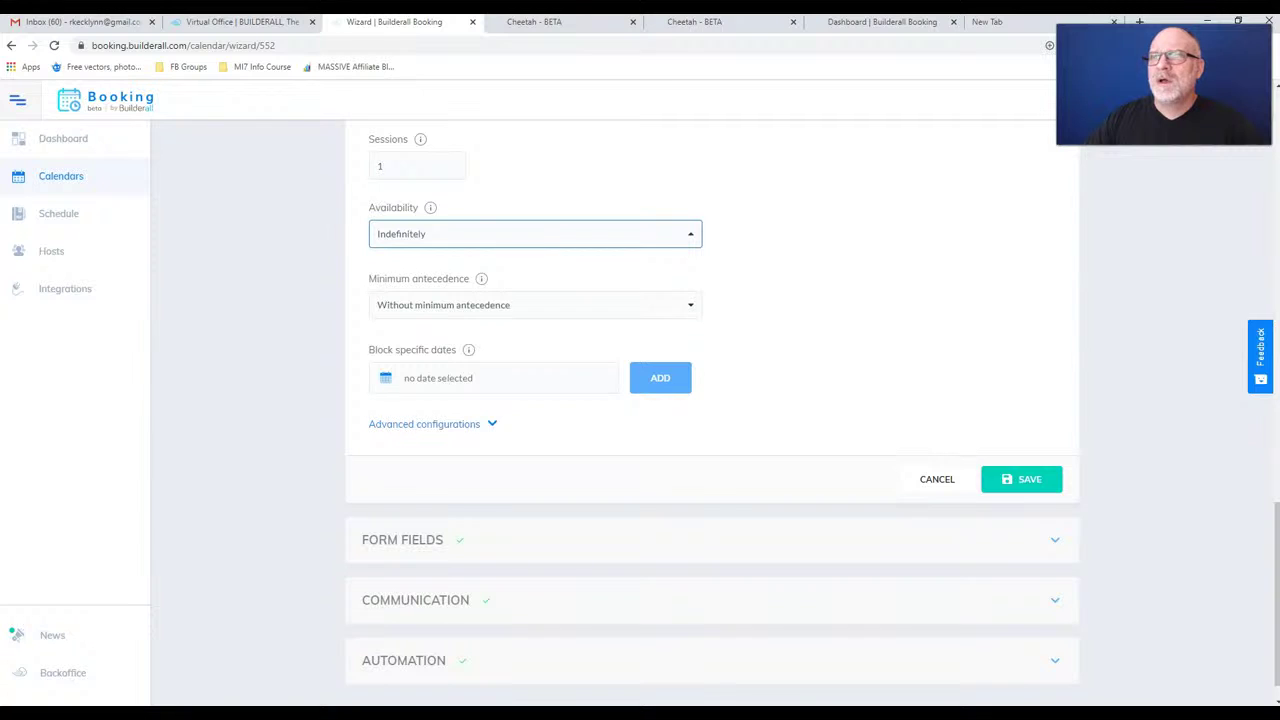
left_click(535, 305)
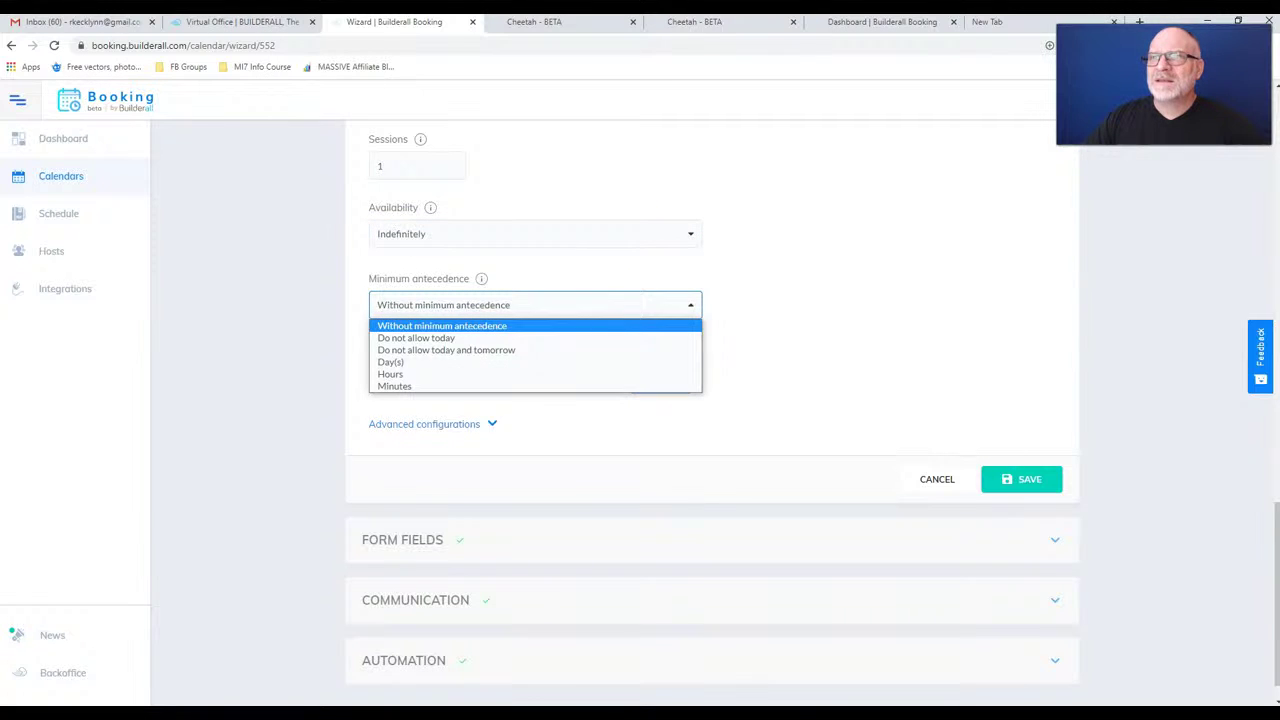
left_click(646, 302)
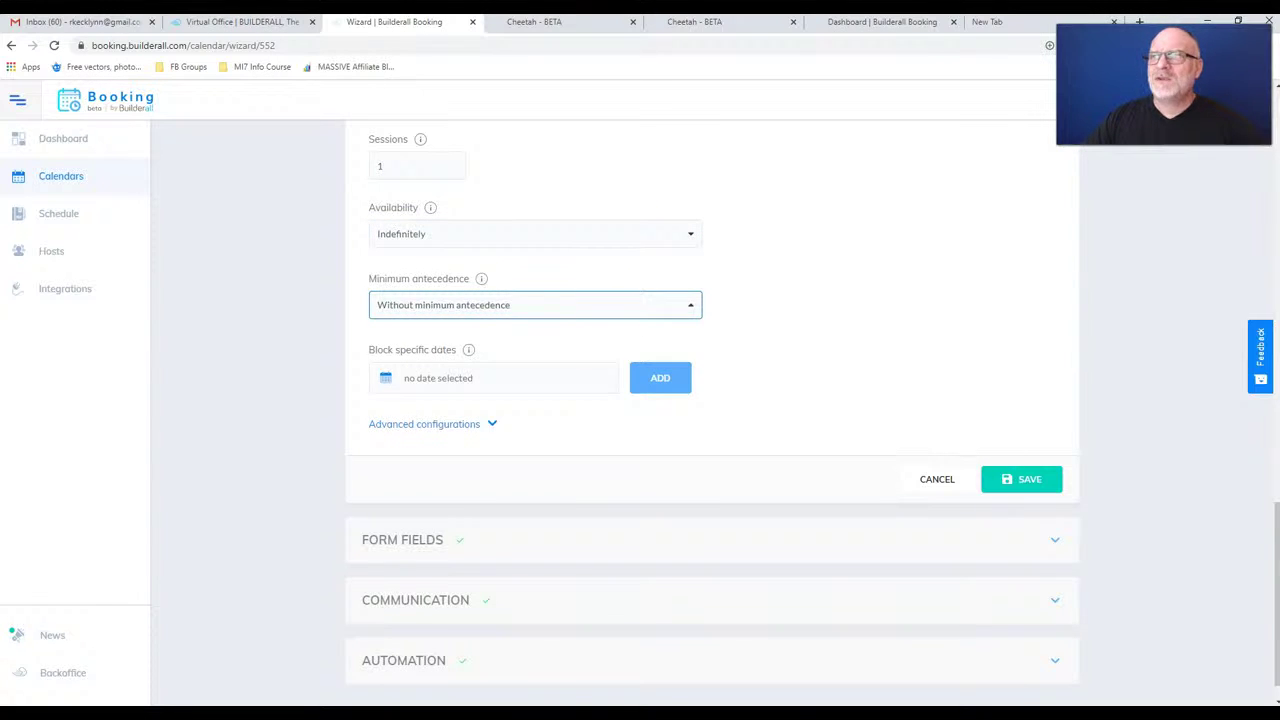
key("space")
key("Down")
key("Down")
key("Down")
key("Down")
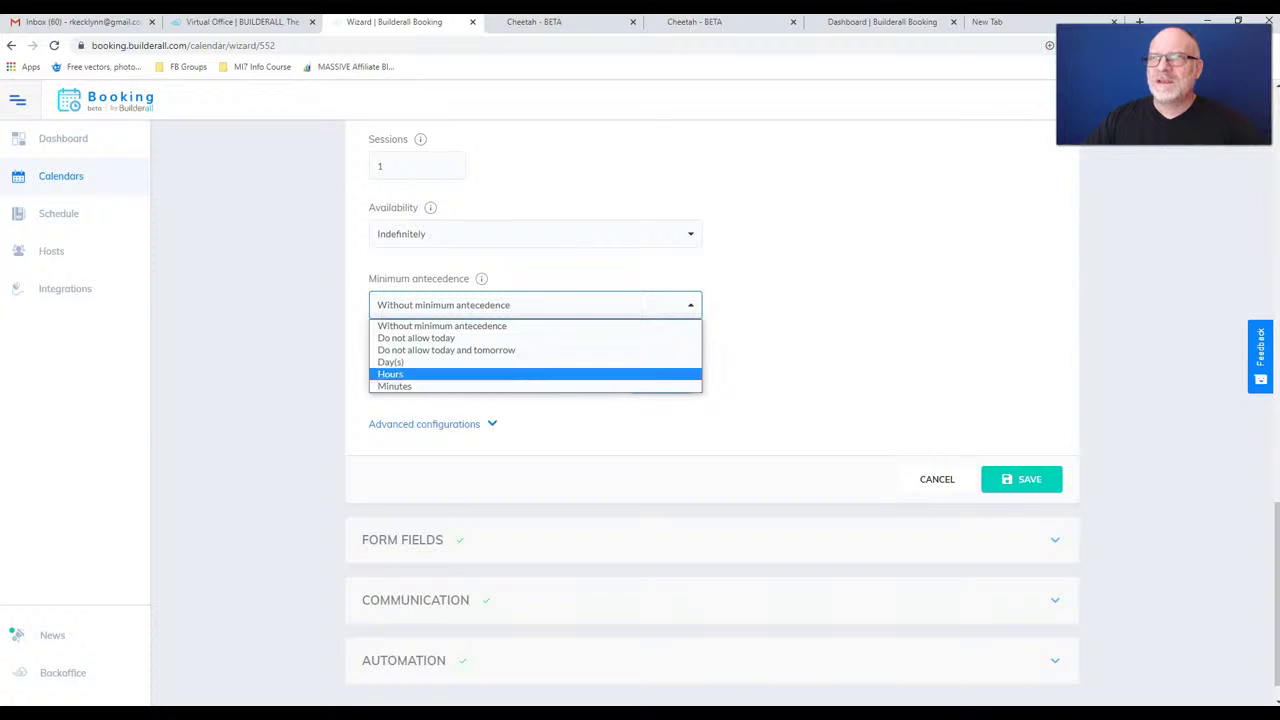
key("Up")
key("Up")
key("Up")
key("Up")
key("Return")
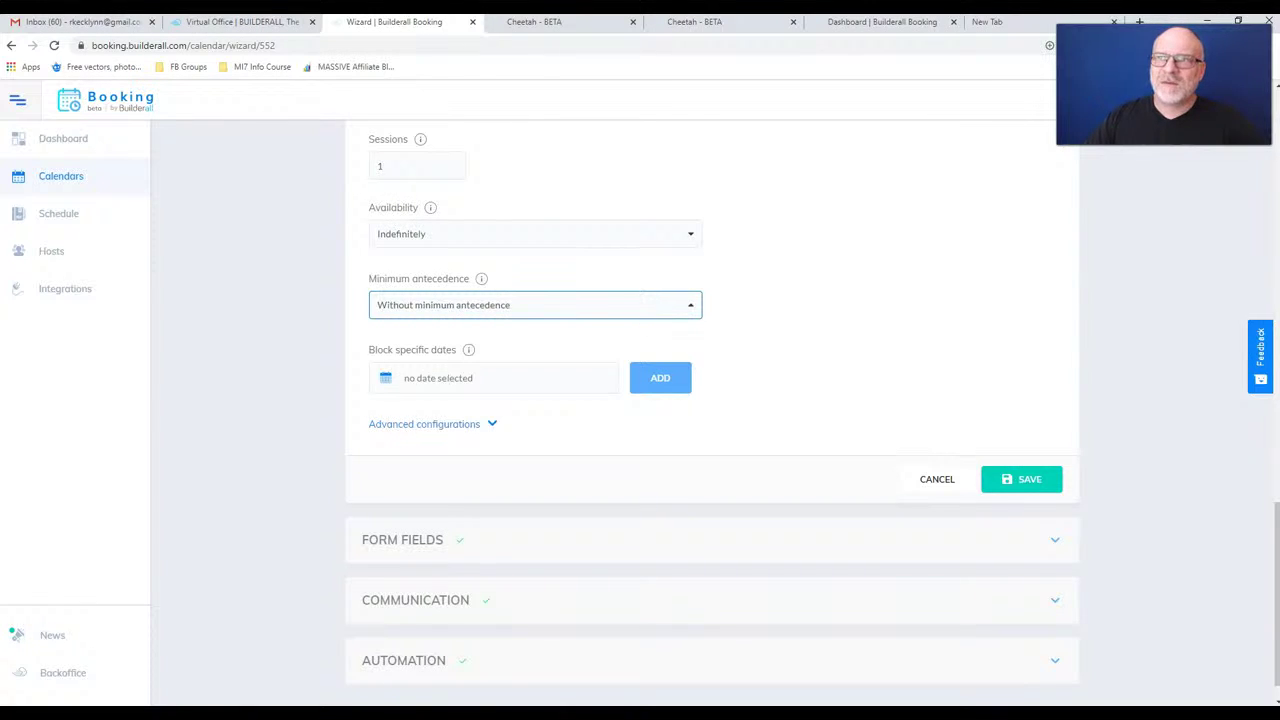
left_click(495, 378)
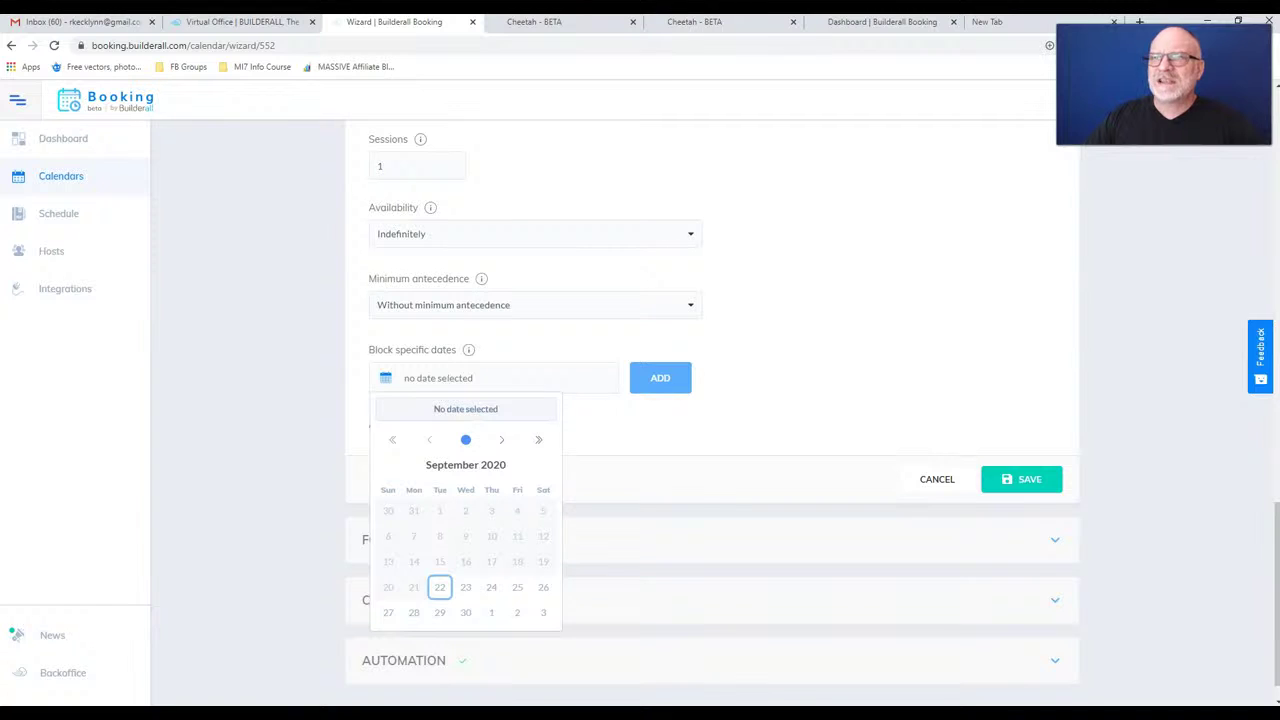
key("Escape")
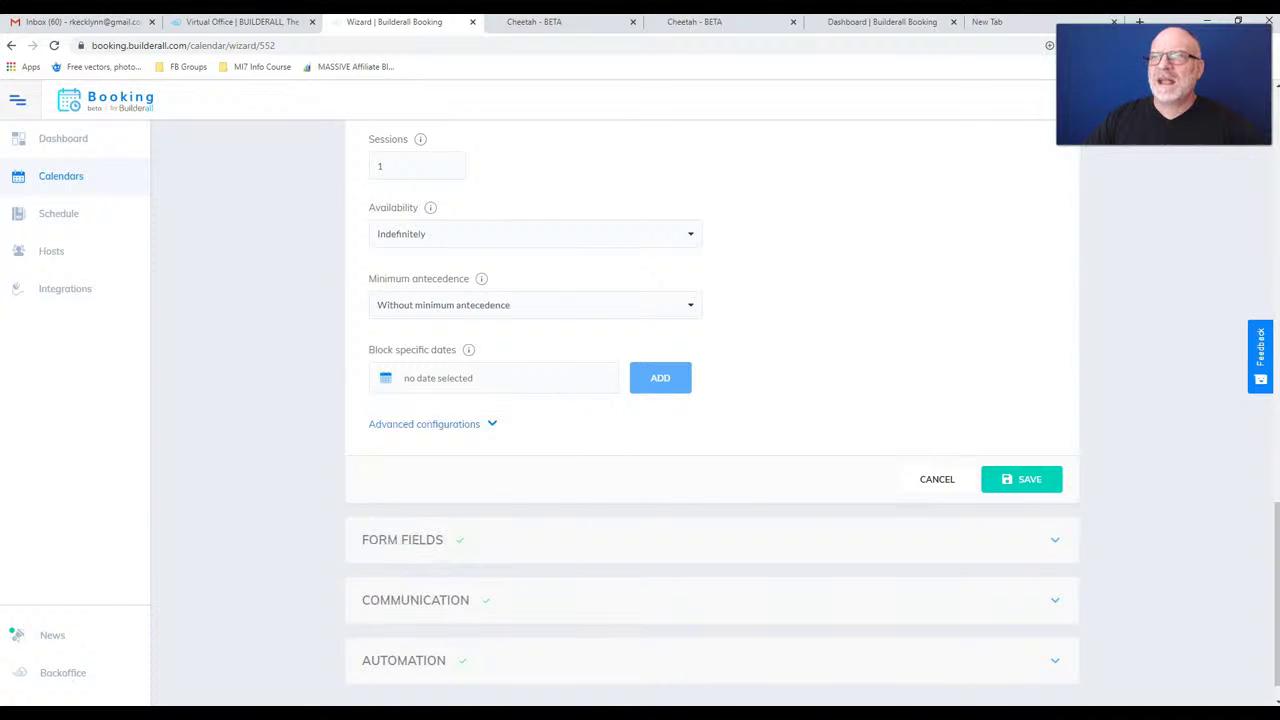
- Review the advanced configurations for approval and cancellation, keep the scheduling limit by email at No limit, and save the scheduling settings
left_click(430, 424)
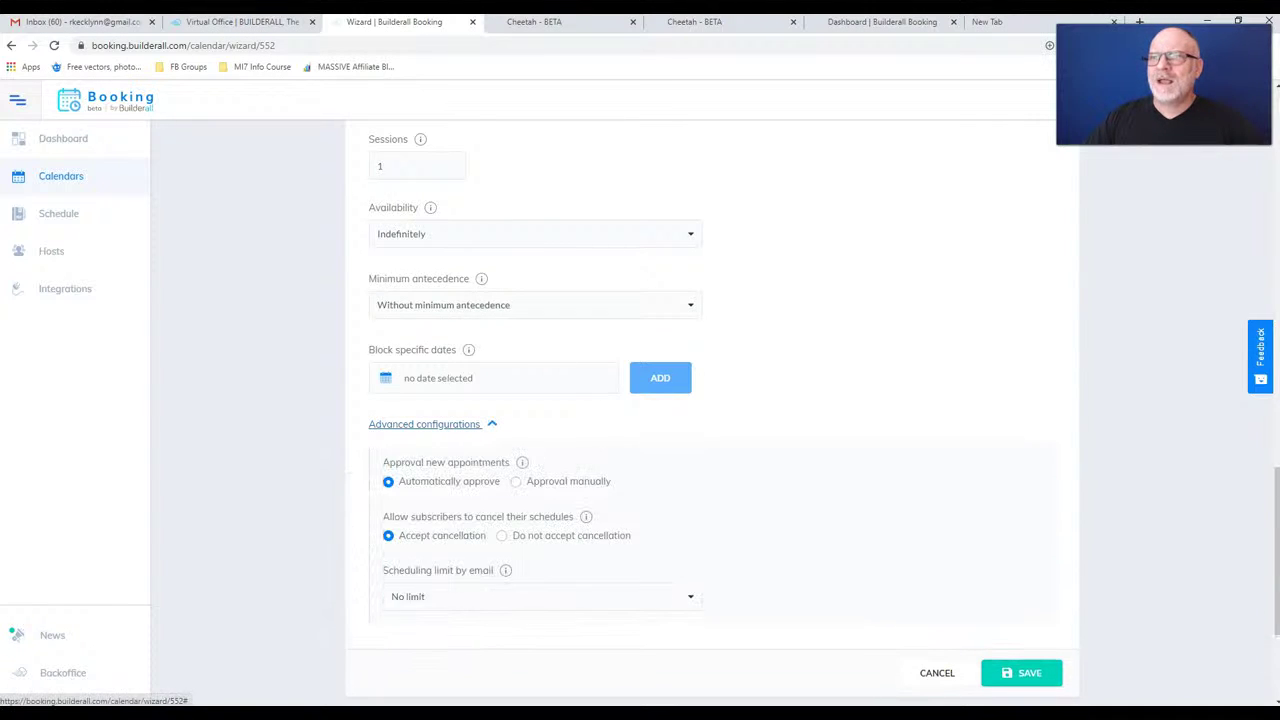
scroll(640, 440, "down", 1)
scroll(710, 400, "down", 1)
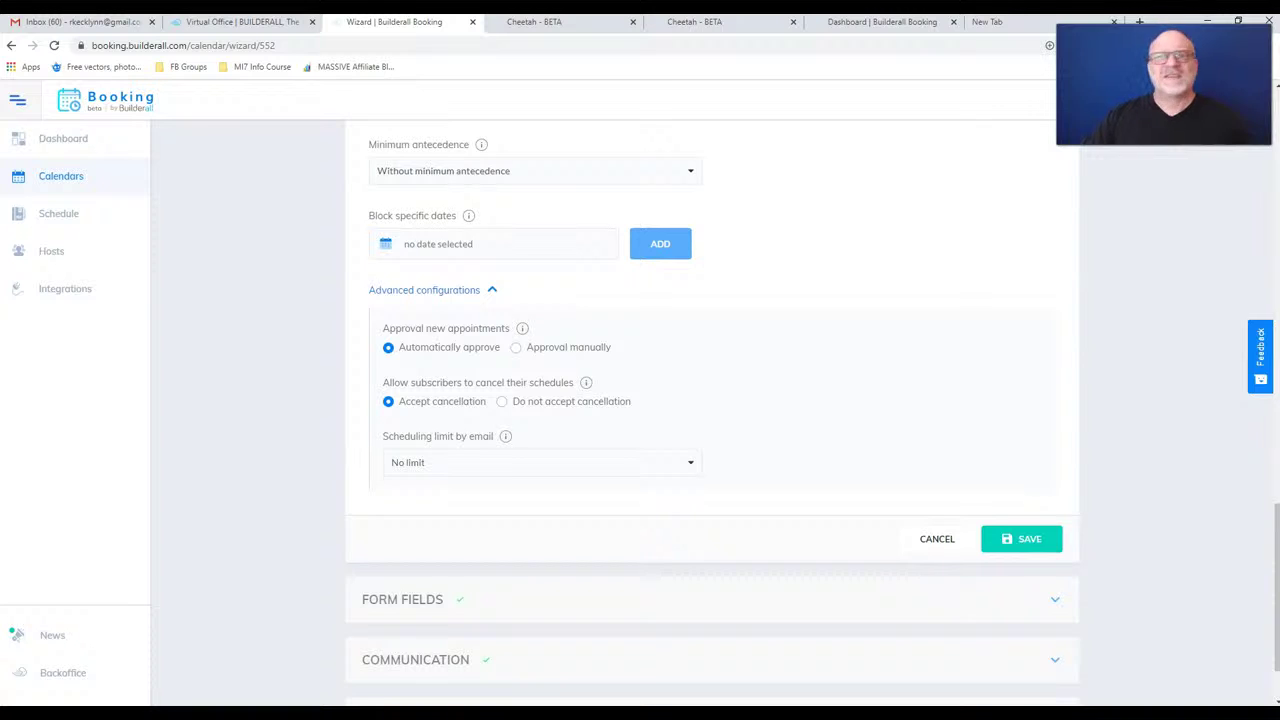
scroll(710, 400, "down", 1)
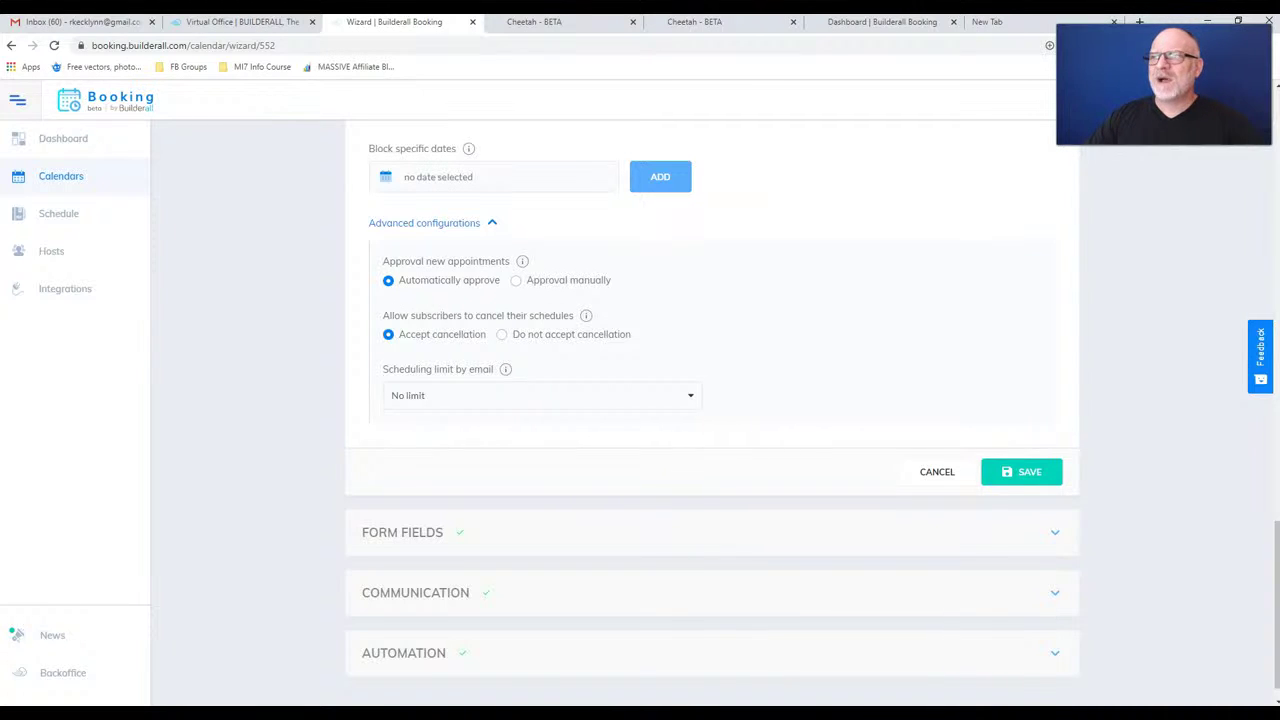
left_click(540, 395)
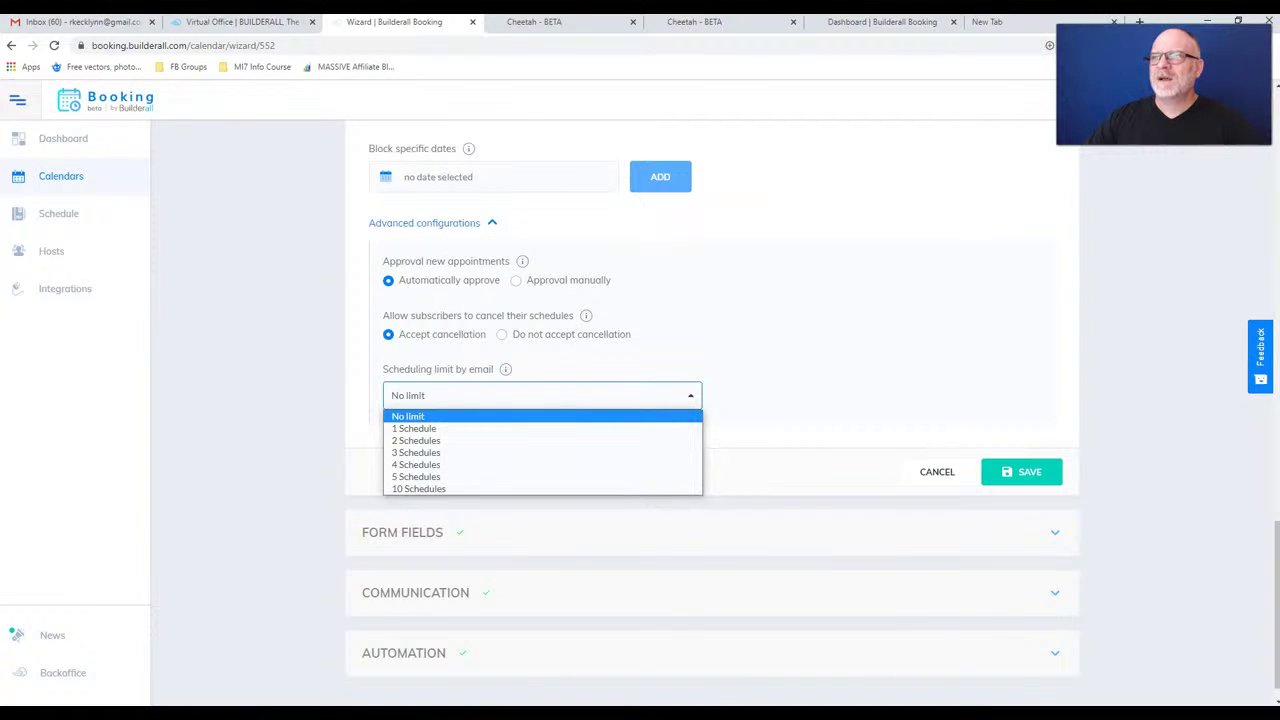
key("Escape")
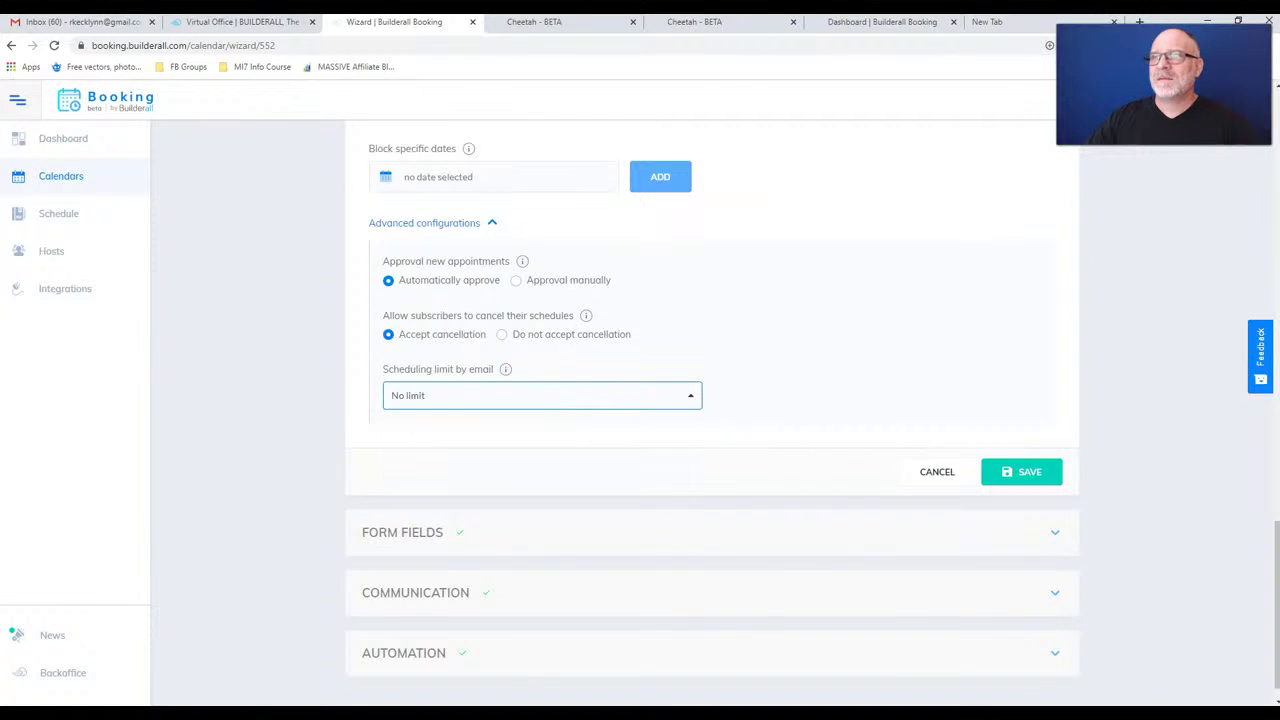
scroll(712, 408, "down", 1)
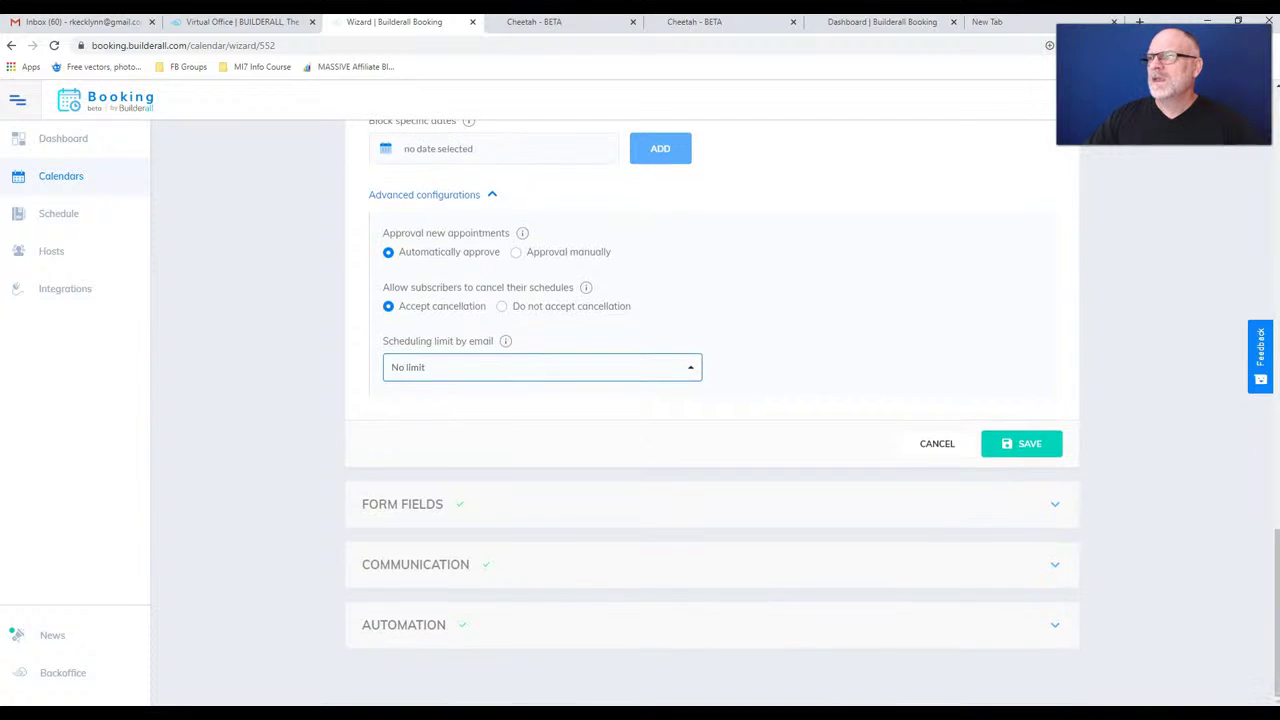
left_click(1021, 444)
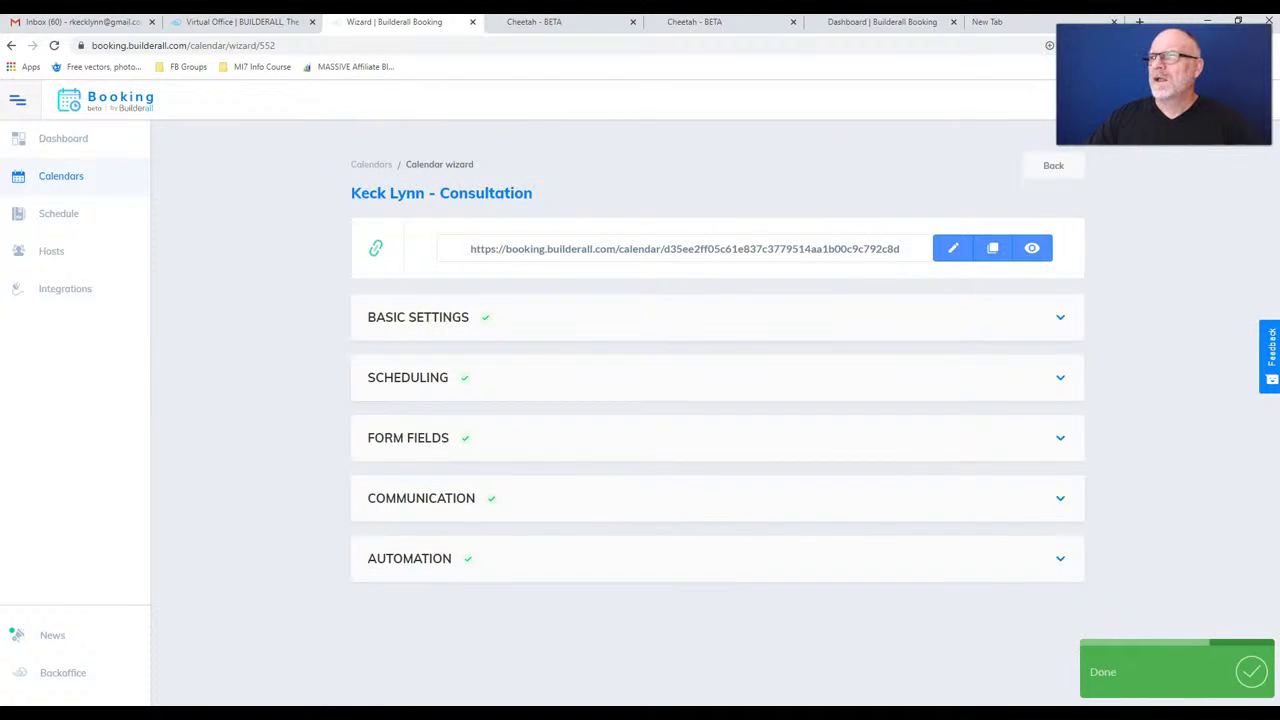
- Make the hidden Phone field required in the calendar's form fields and save the section
scroll(712, 412, "down", 4)
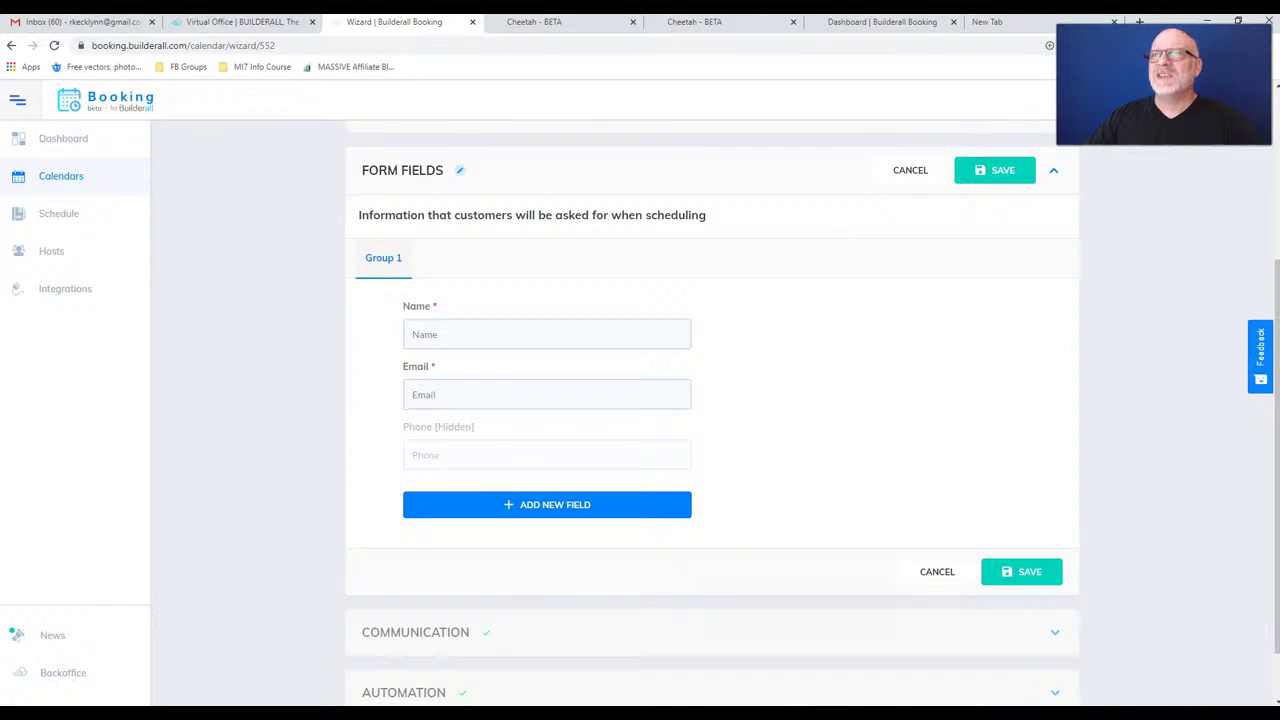
scroll(712, 400, "down", 1)
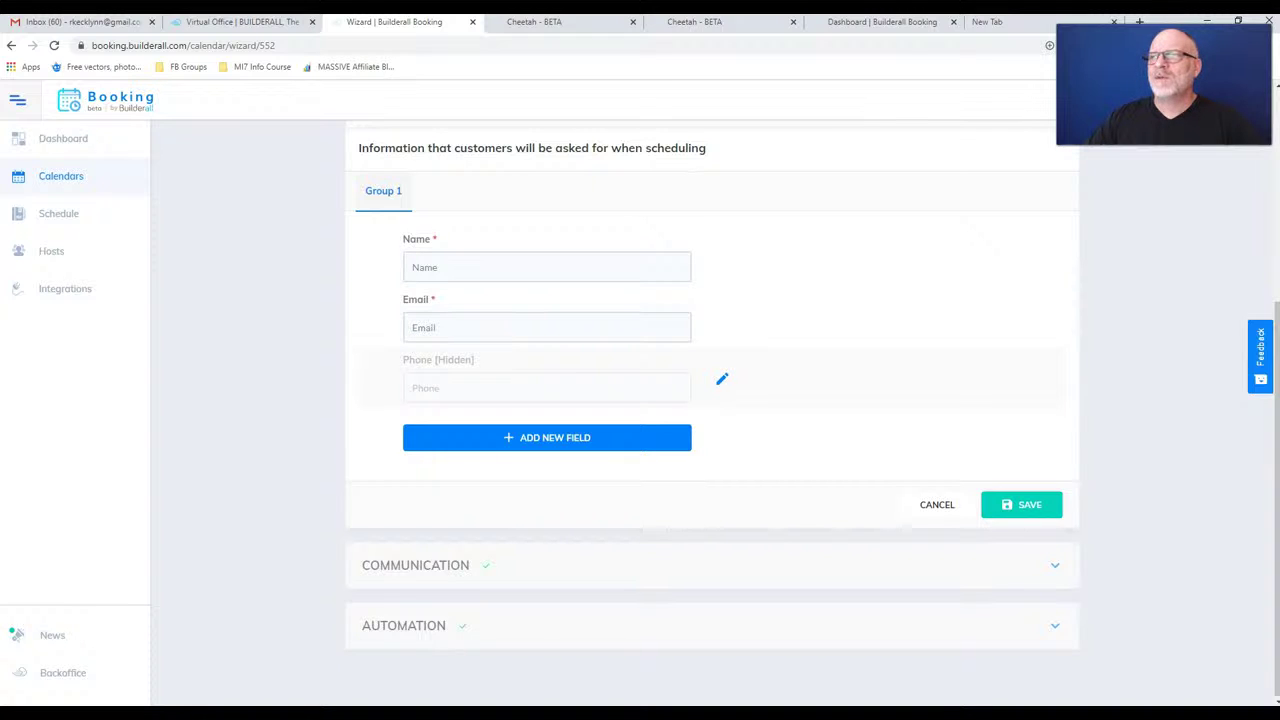
left_click(722, 379)
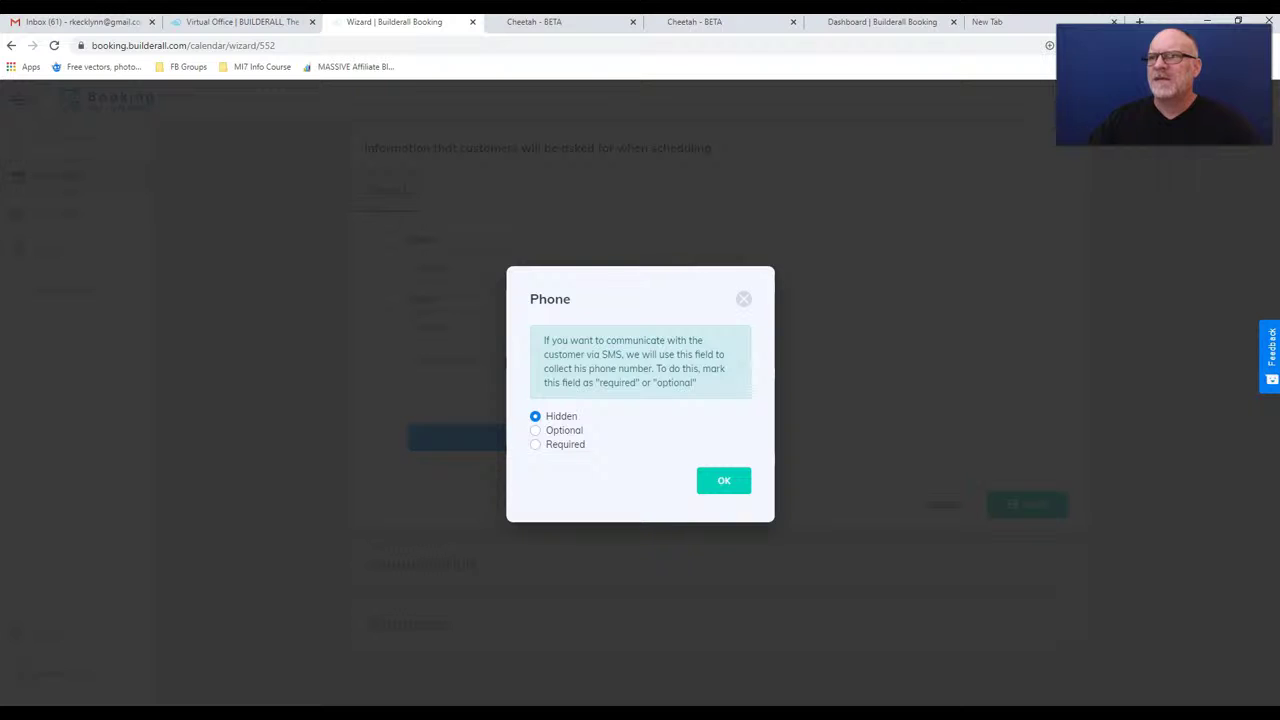
left_click(535, 444)
left_click(724, 480)
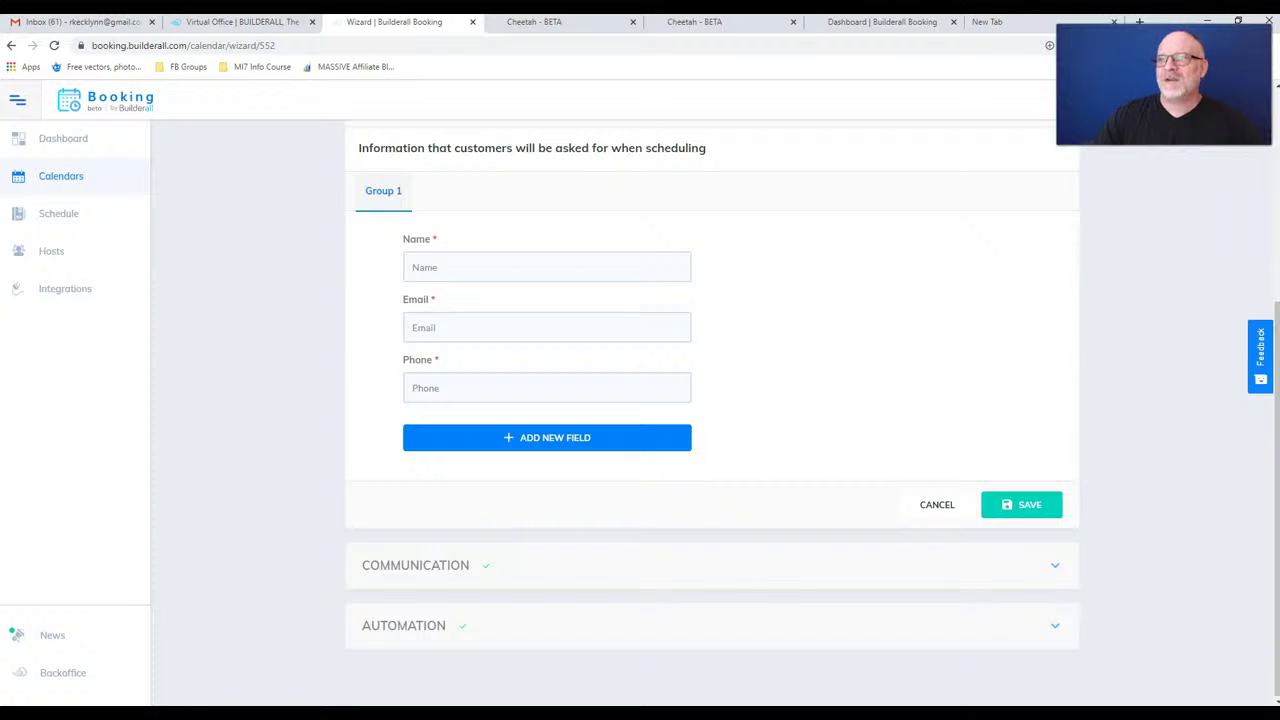
left_click(1021, 504)
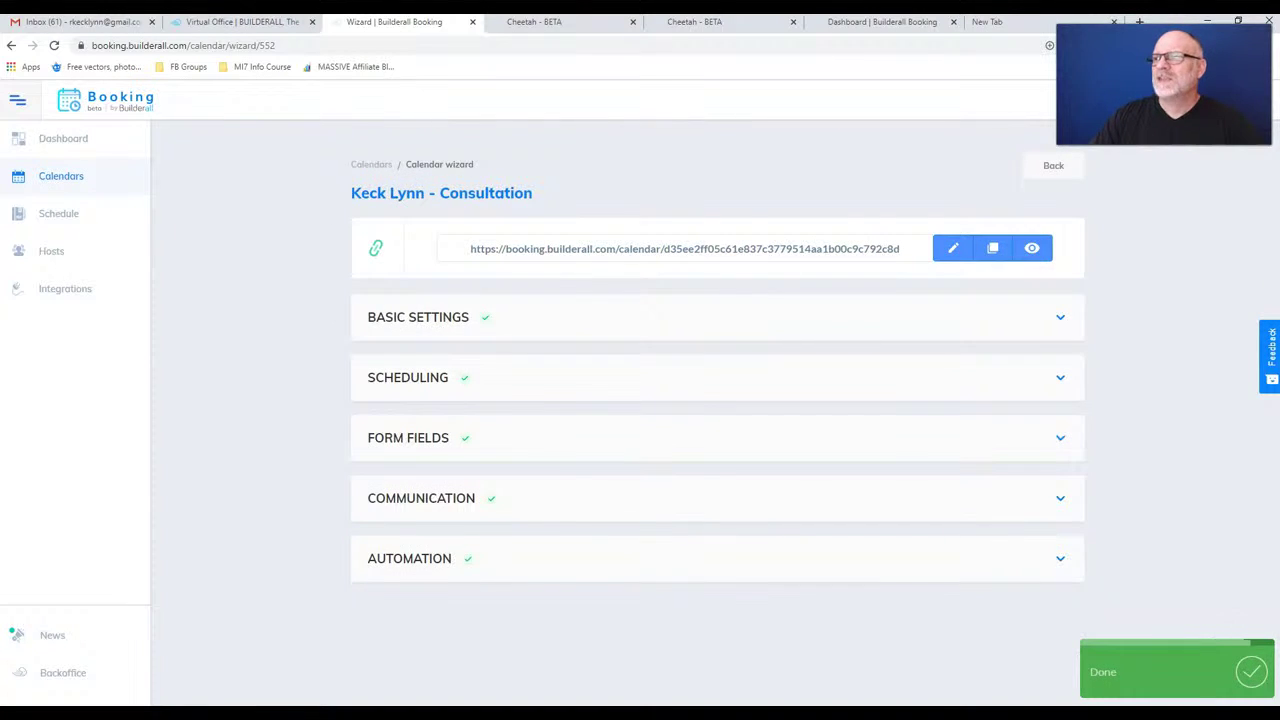
- Review the confirmation notification and reminder options in the communication settings, keep both being sent, and save the section
left_click(421, 498)
scroll(700, 400, "down", 3)
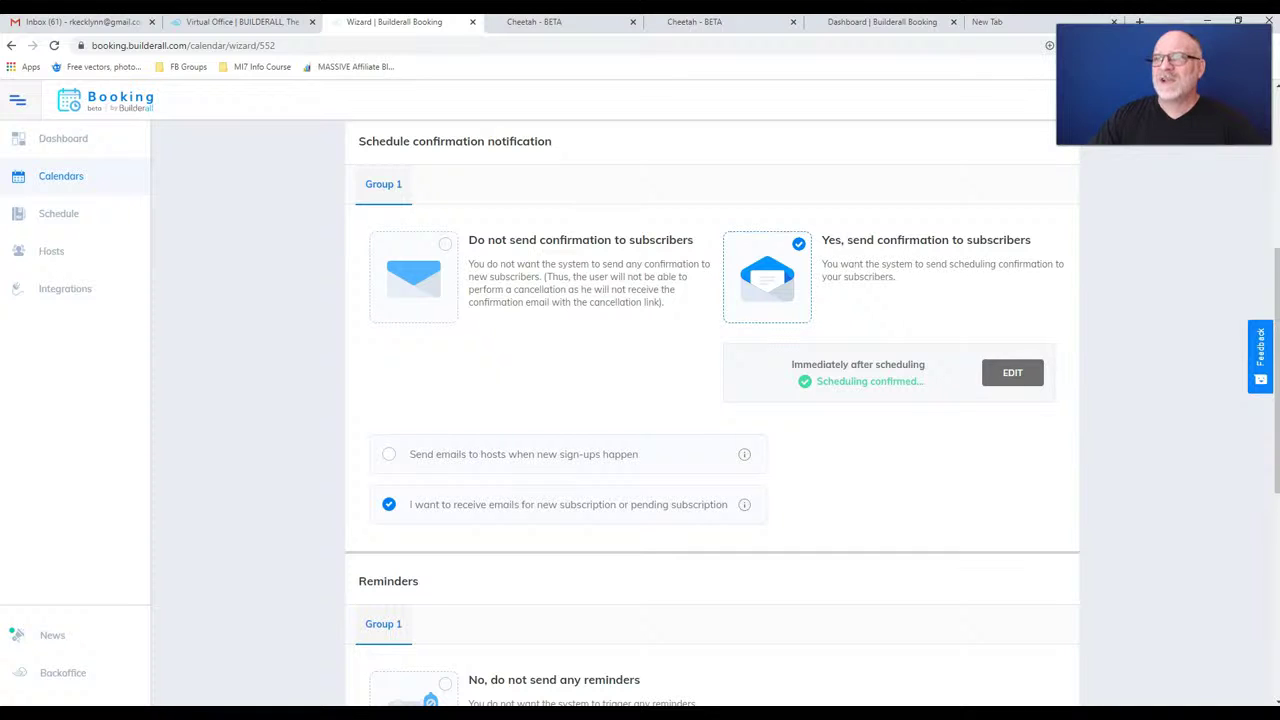
scroll(712, 413, "down", 1)
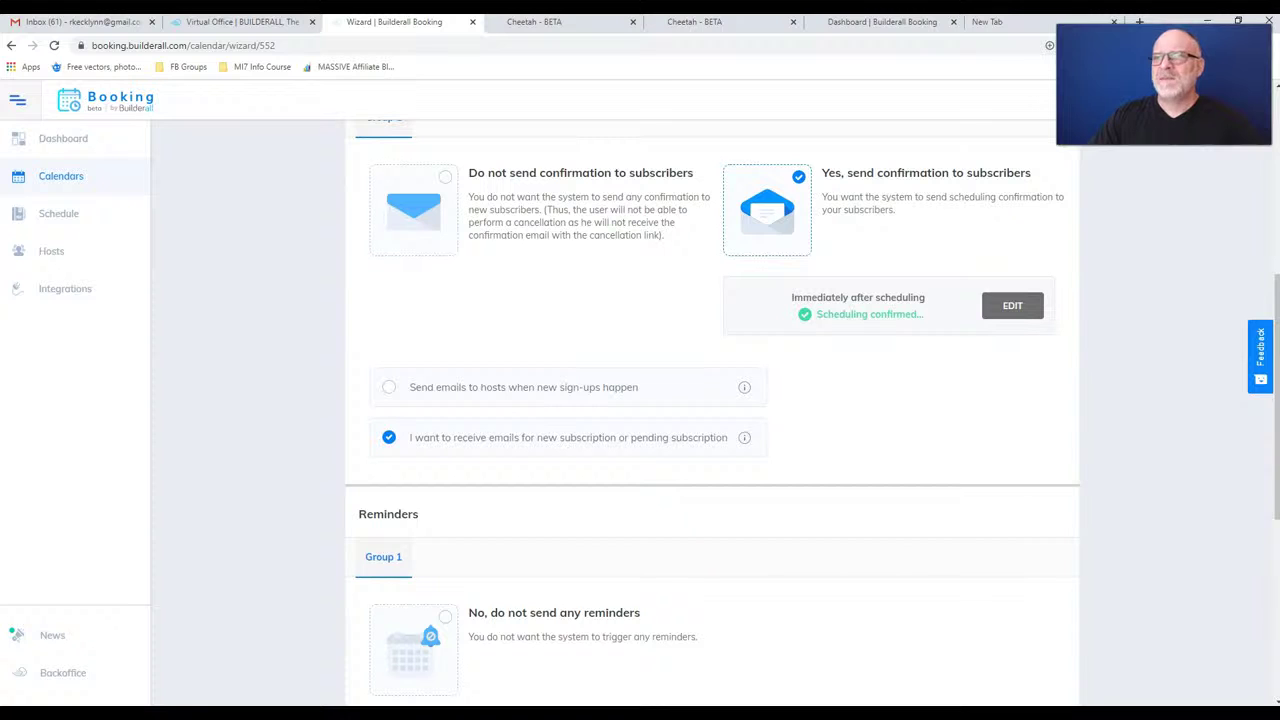
scroll(712, 413, "down", 2)
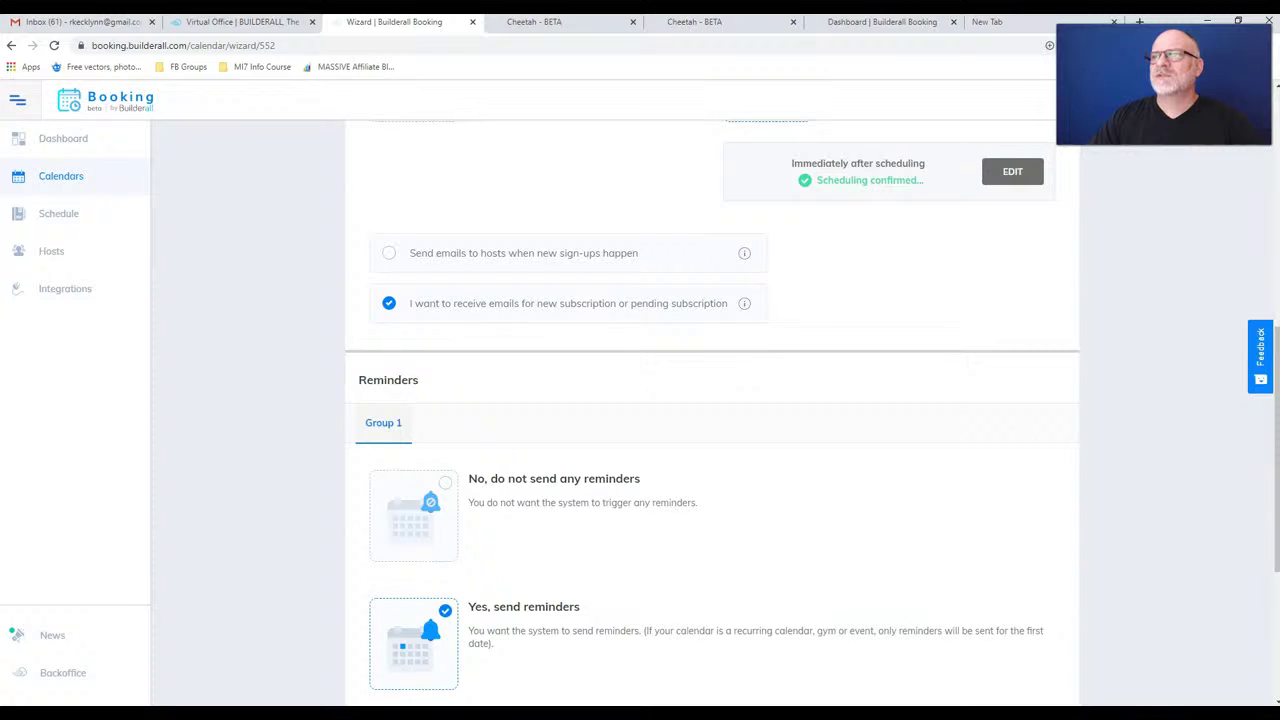
scroll(712, 405, "down", 2)
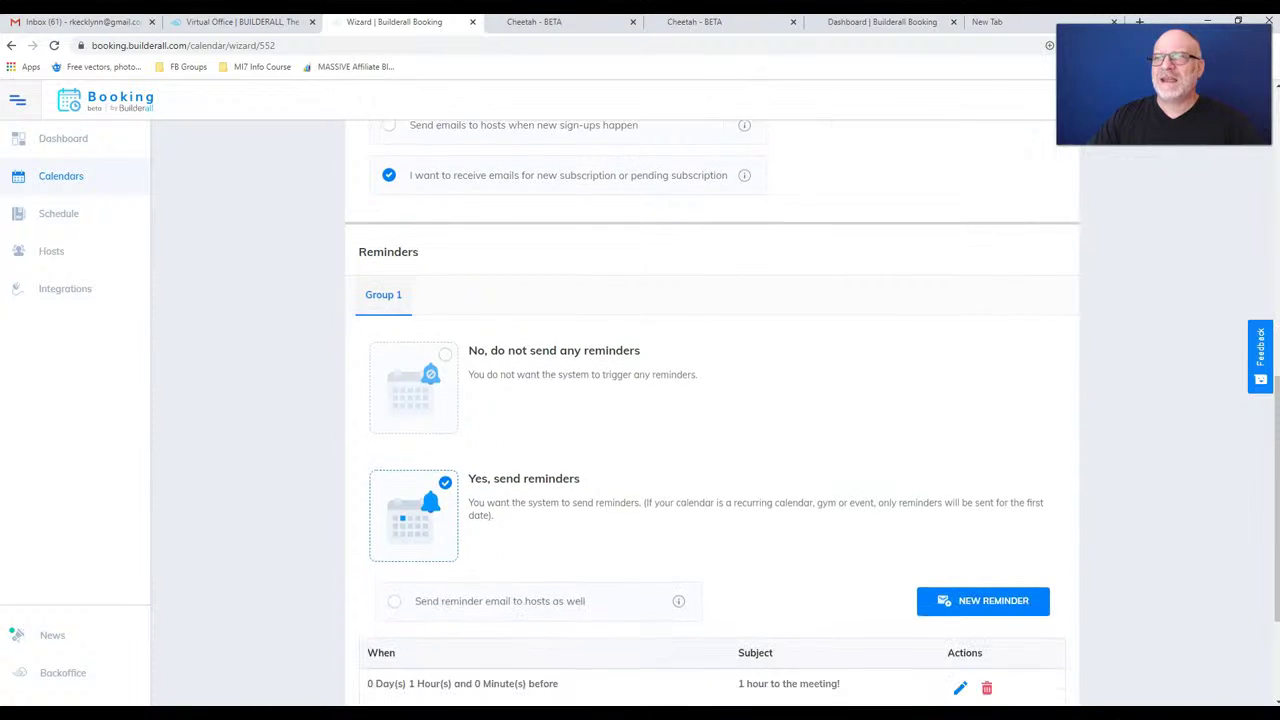
scroll(712, 405, "up", 4)
scroll(712, 405, "down", 5)
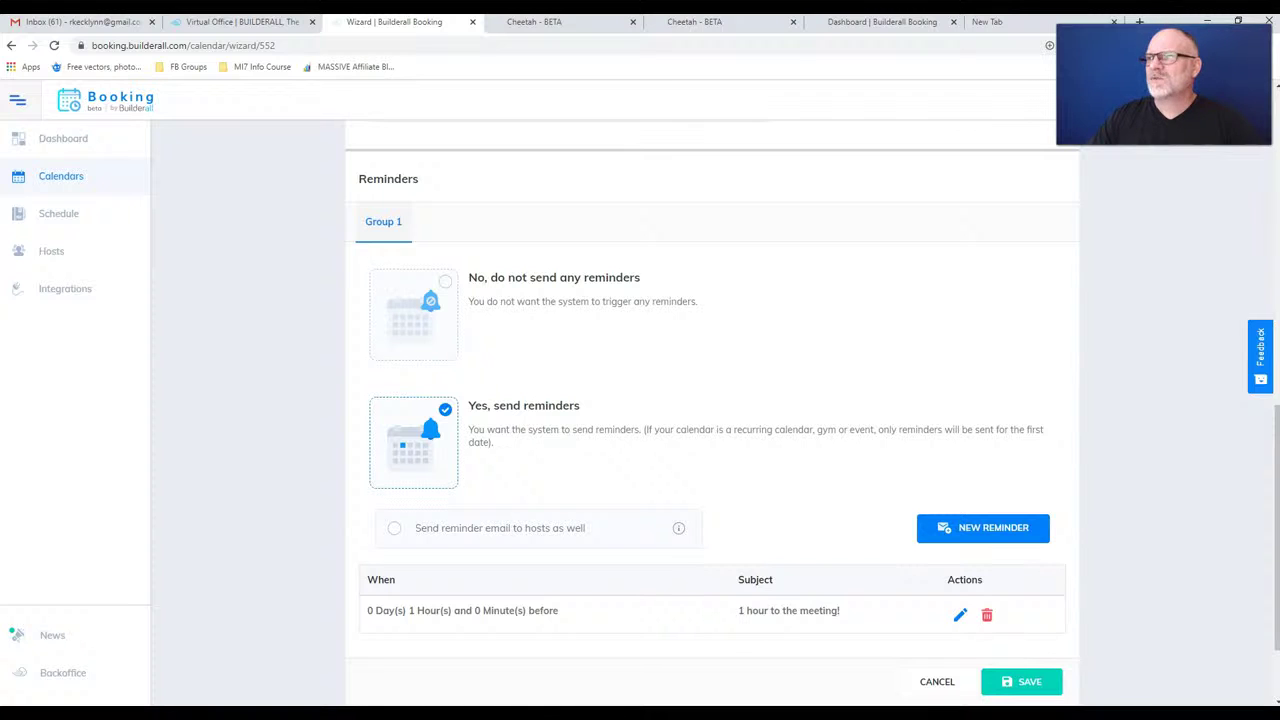
scroll(712, 410, "down", 2)
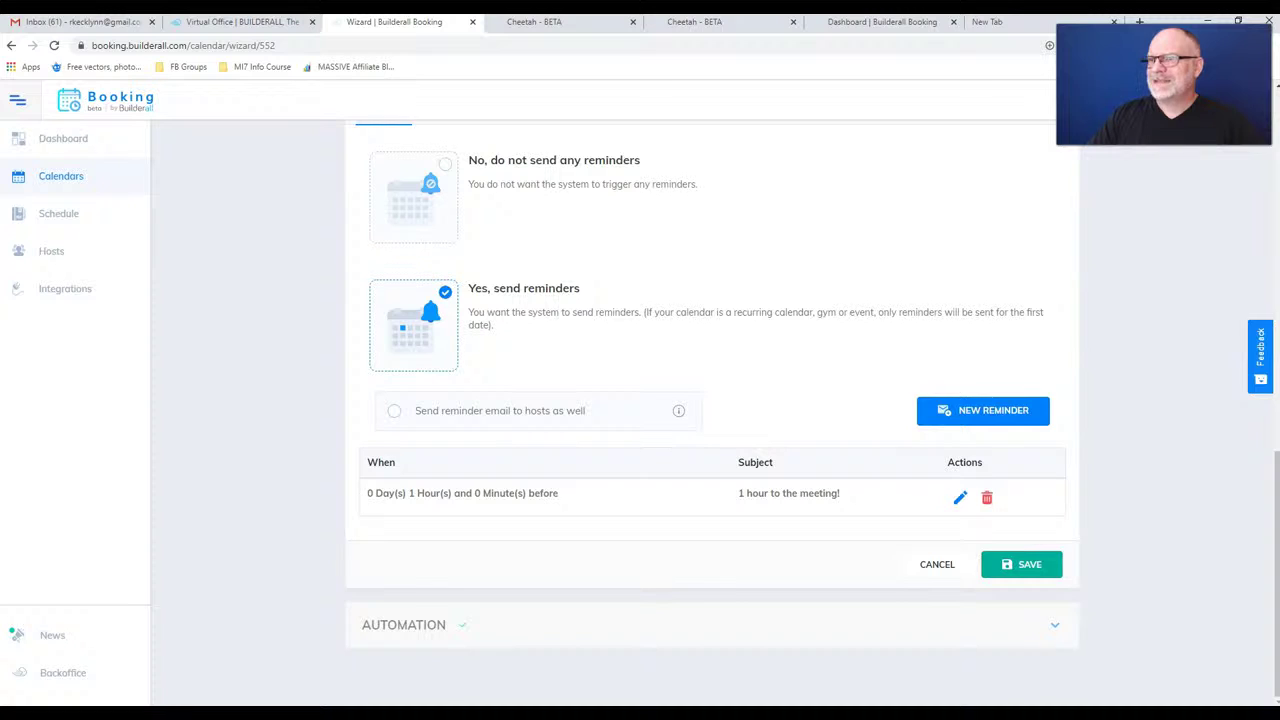
left_click(1021, 564)
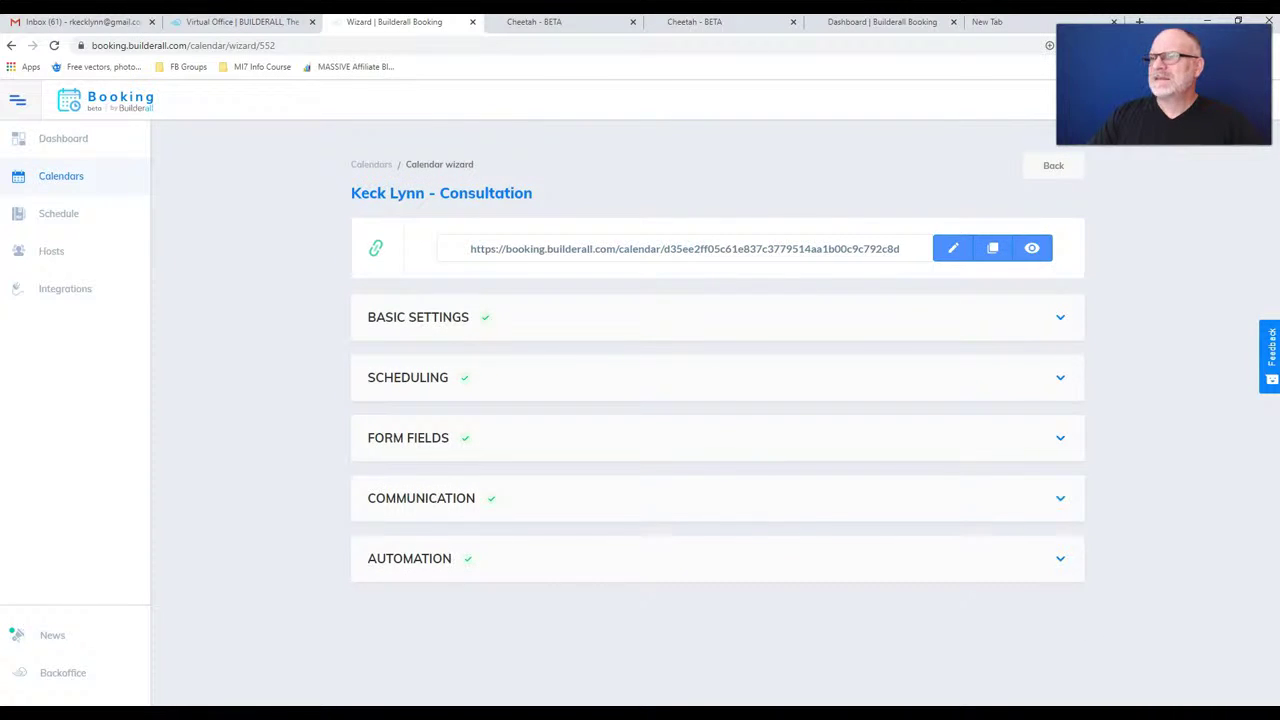
left_click(1060, 498)
scroll(717, 413, "down", 11)
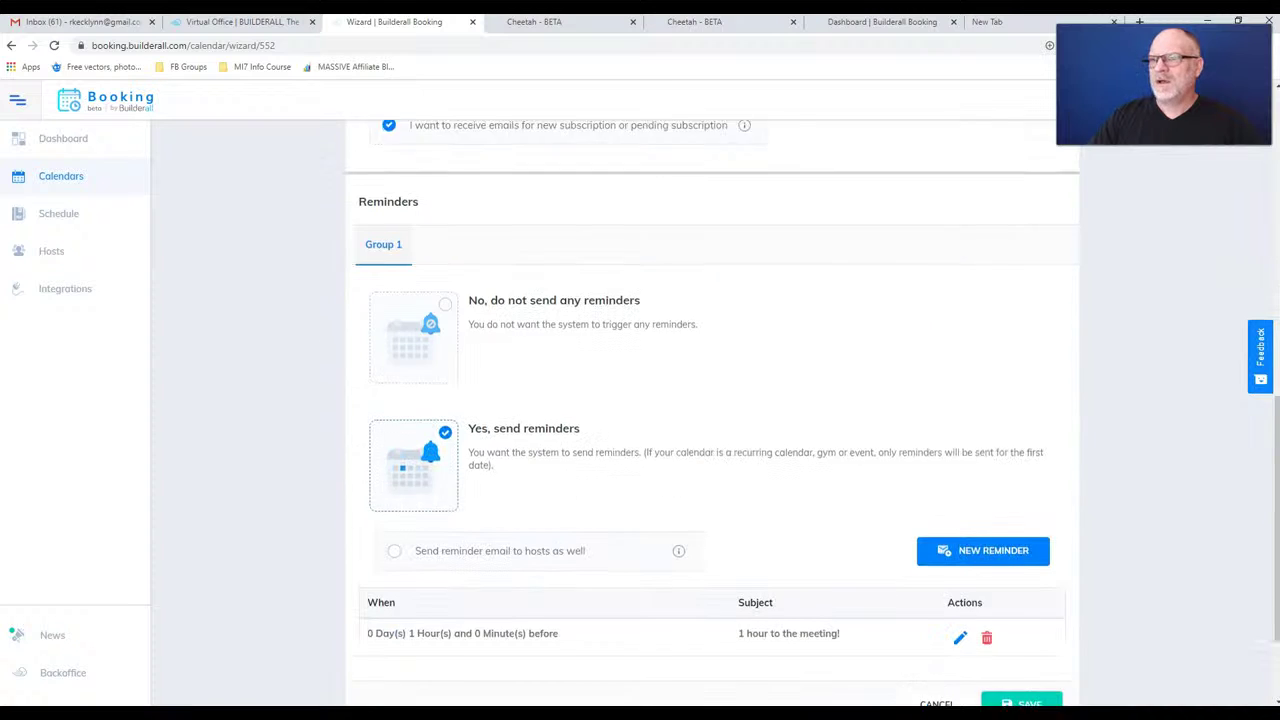
scroll(711, 413, "down", 2)
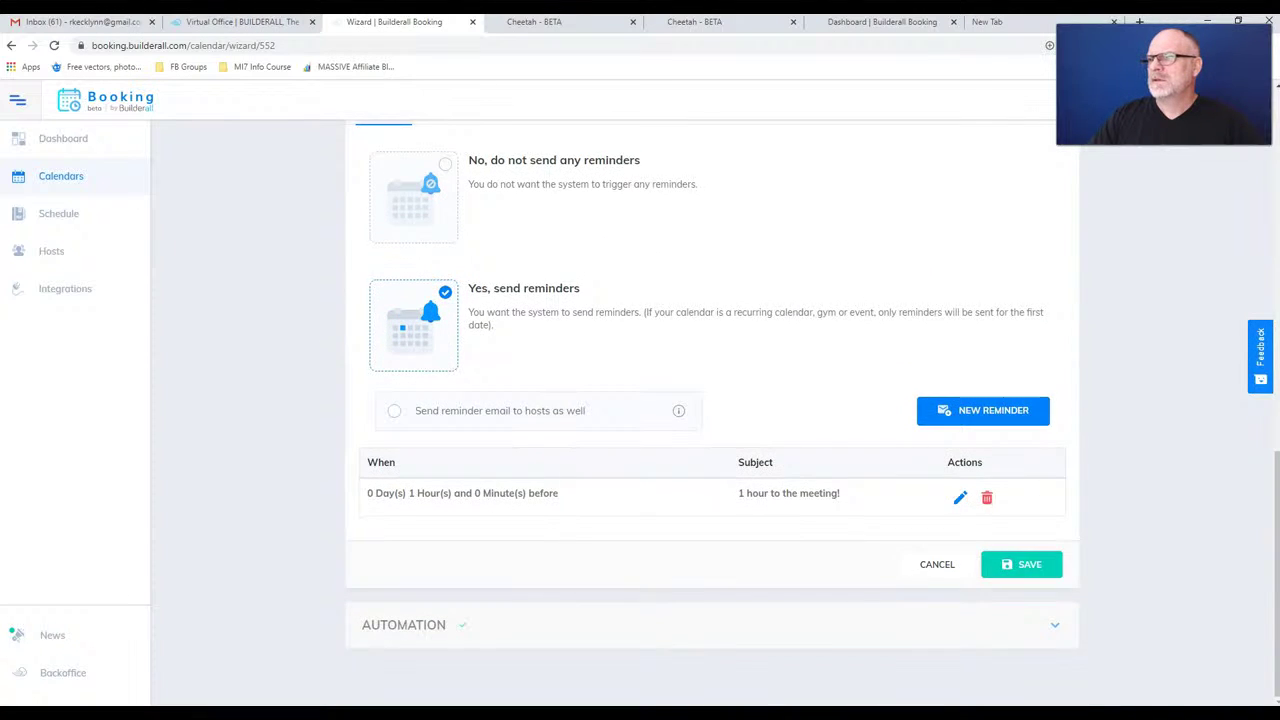
left_click(937, 565)
- Keep Sync with Google Calendar selected and Do nothing for list subscription in the automation settings, and save the section
left_click(937, 558)
scroll(711, 413, "down", 3)
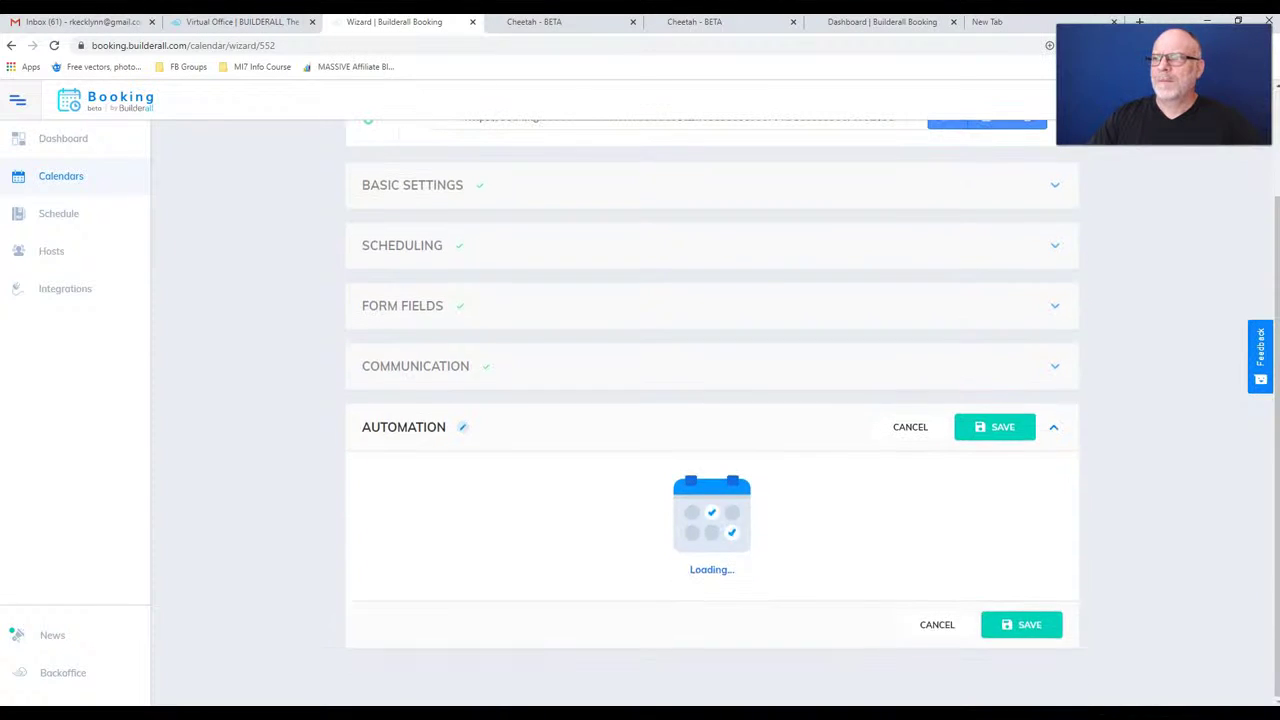
scroll(711, 413, "down", 3)
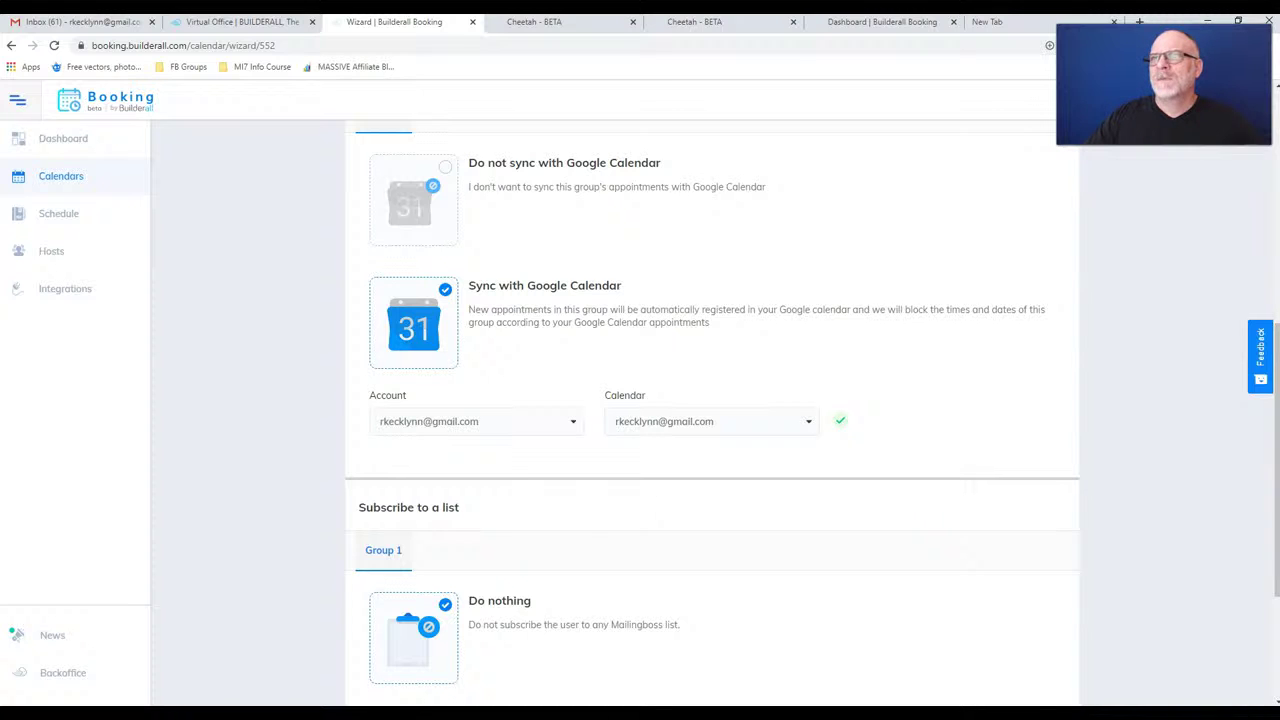
left_click(413, 200)
left_click(413, 322)
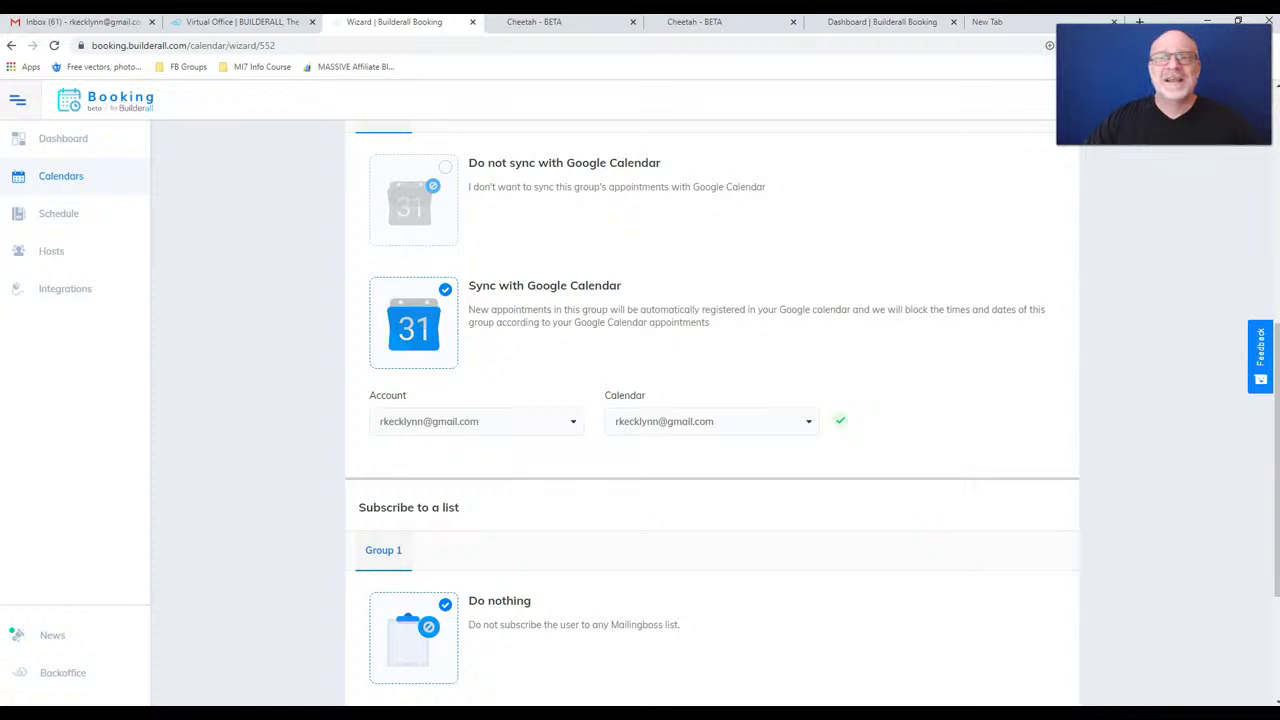
scroll(712, 400, "down", 3)
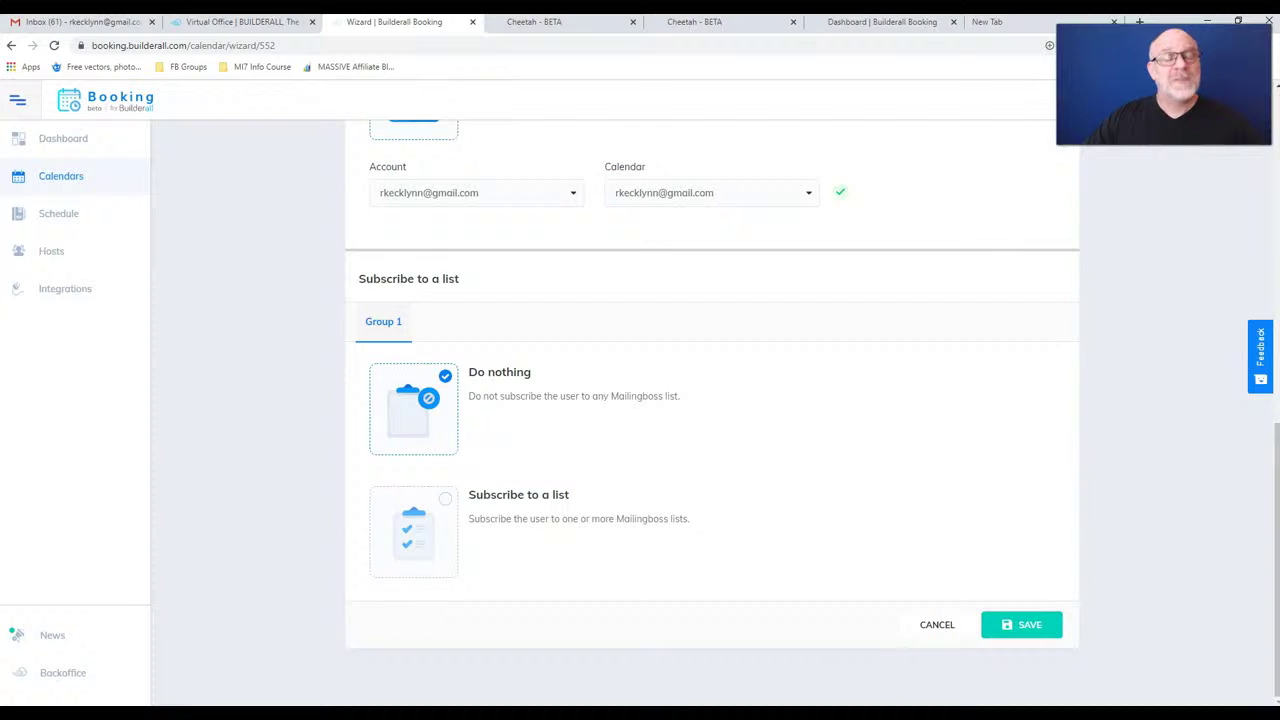
left_click(1021, 625)
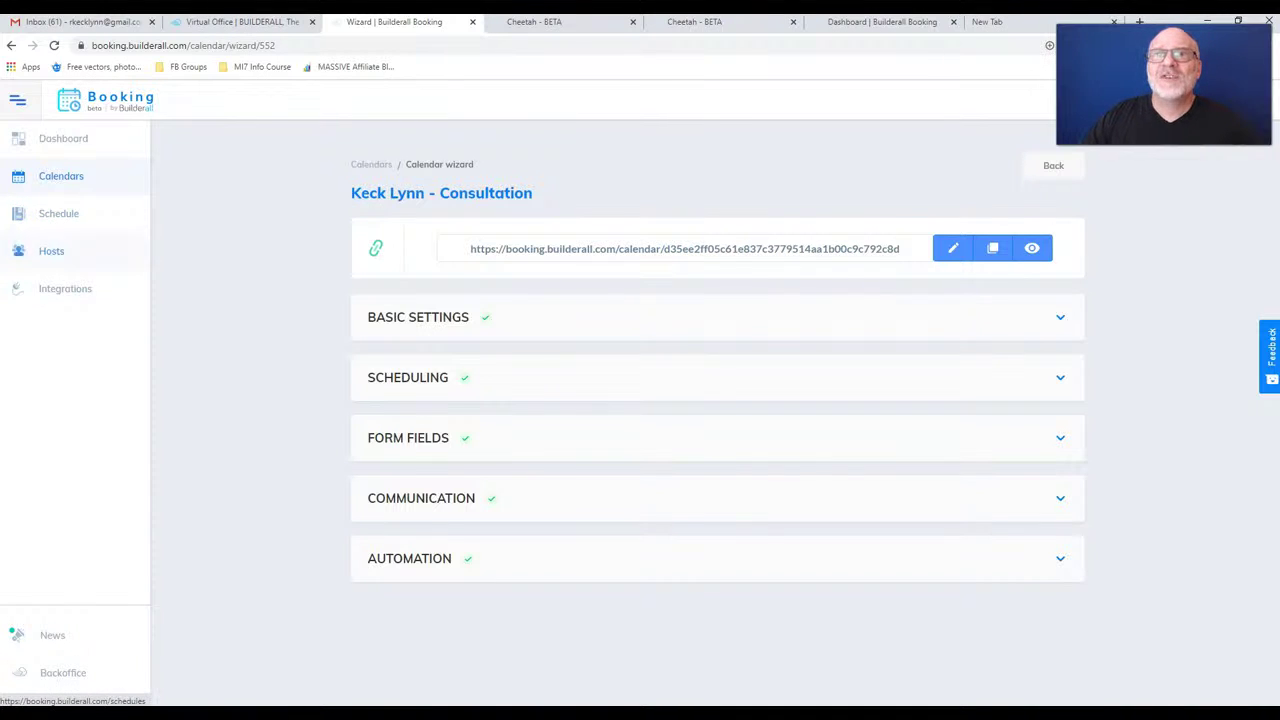
- Look over the booked appointments in the schedule's list and its September 2020 month calendar
left_click(58, 213)
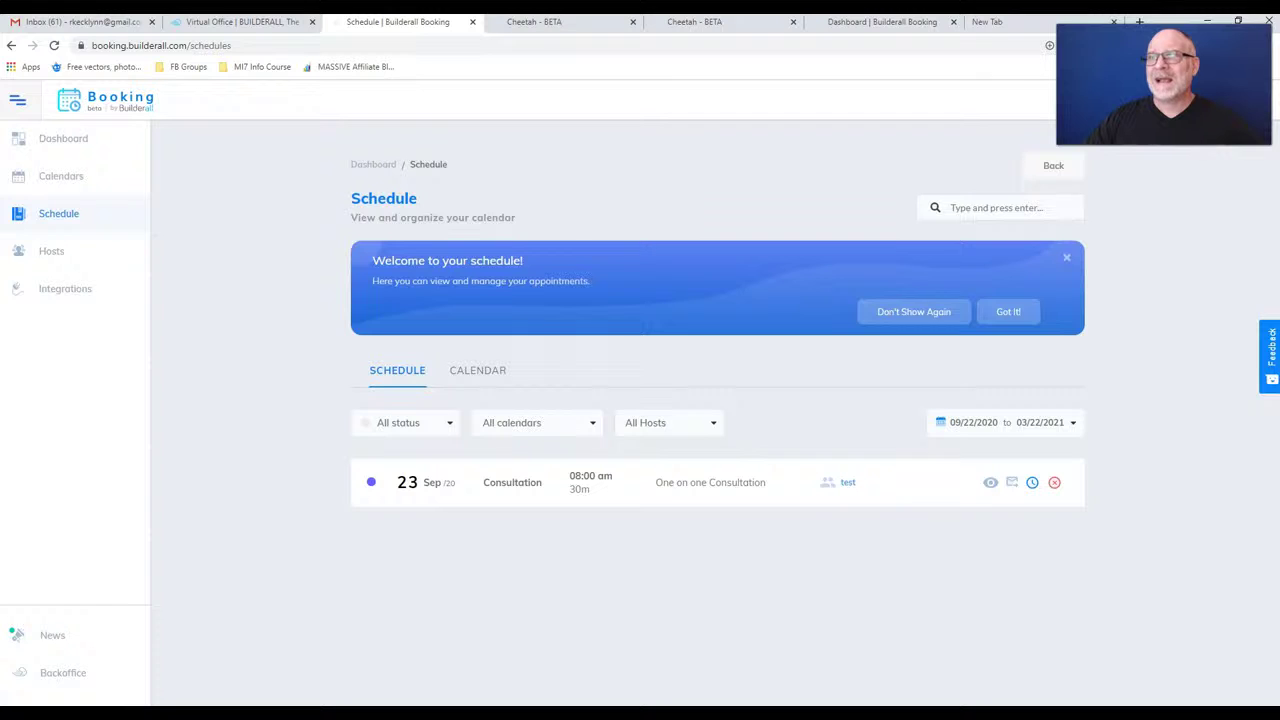
left_click(477, 370)
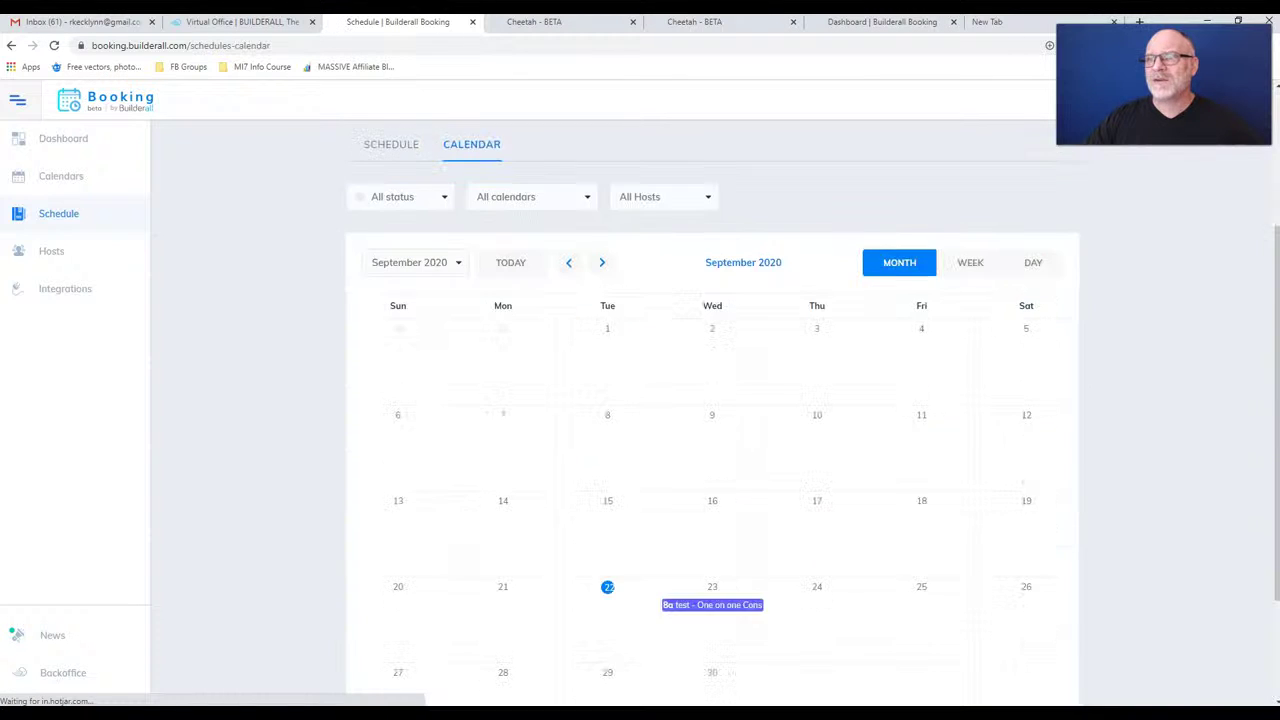
scroll(712, 400, "down", 2)
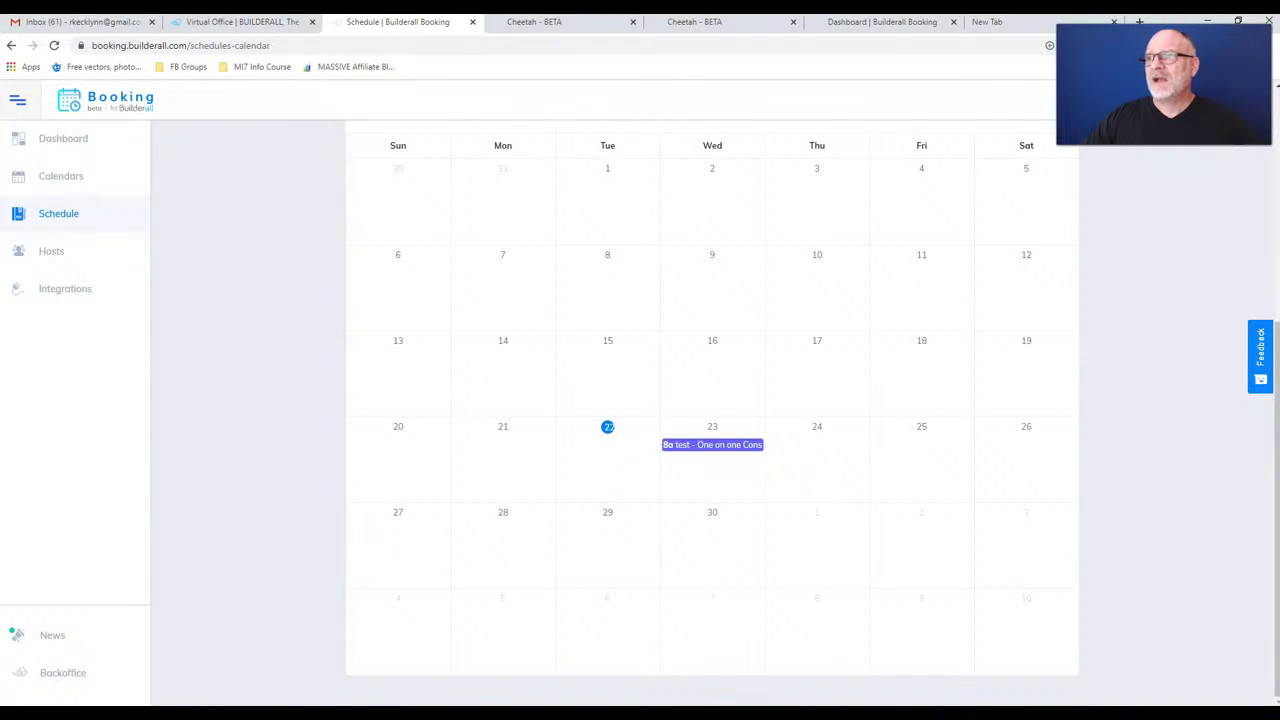
scroll(712, 400, "up", 2)
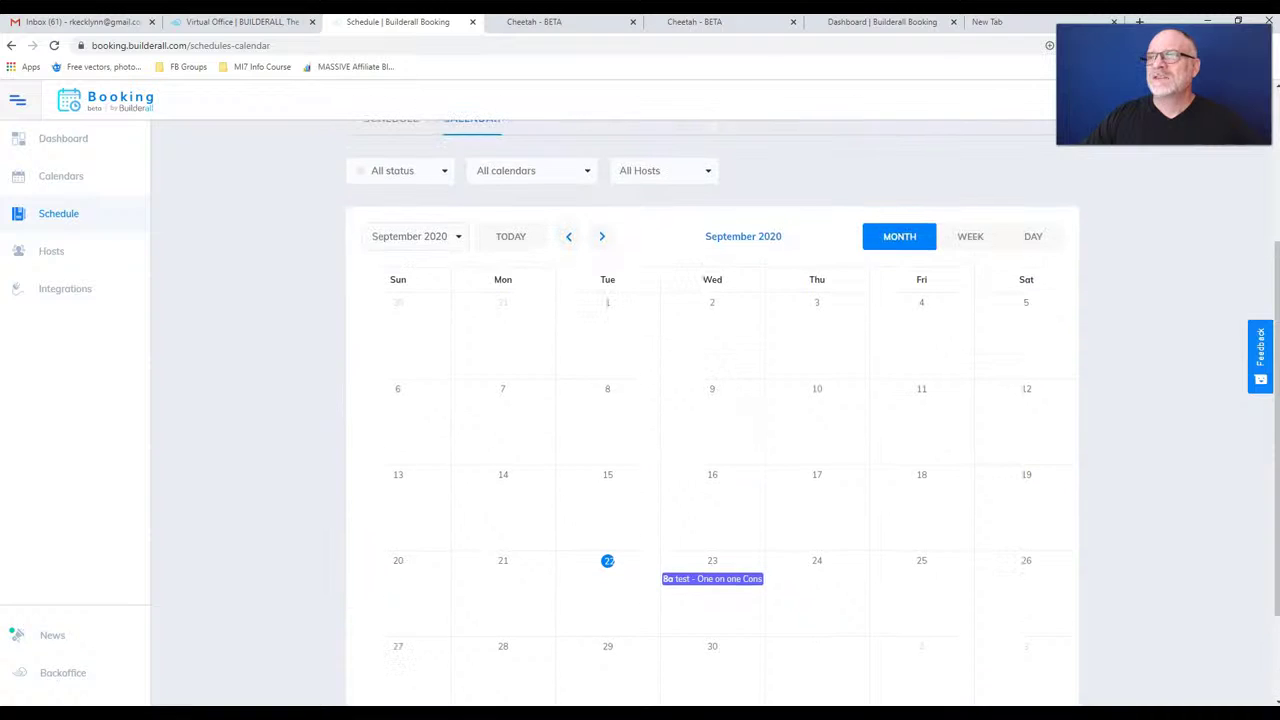
scroll(712, 400, "up", 3)
- Return to the appointment list and view the details of the September 23 consultation, then close them
left_click(391, 318)
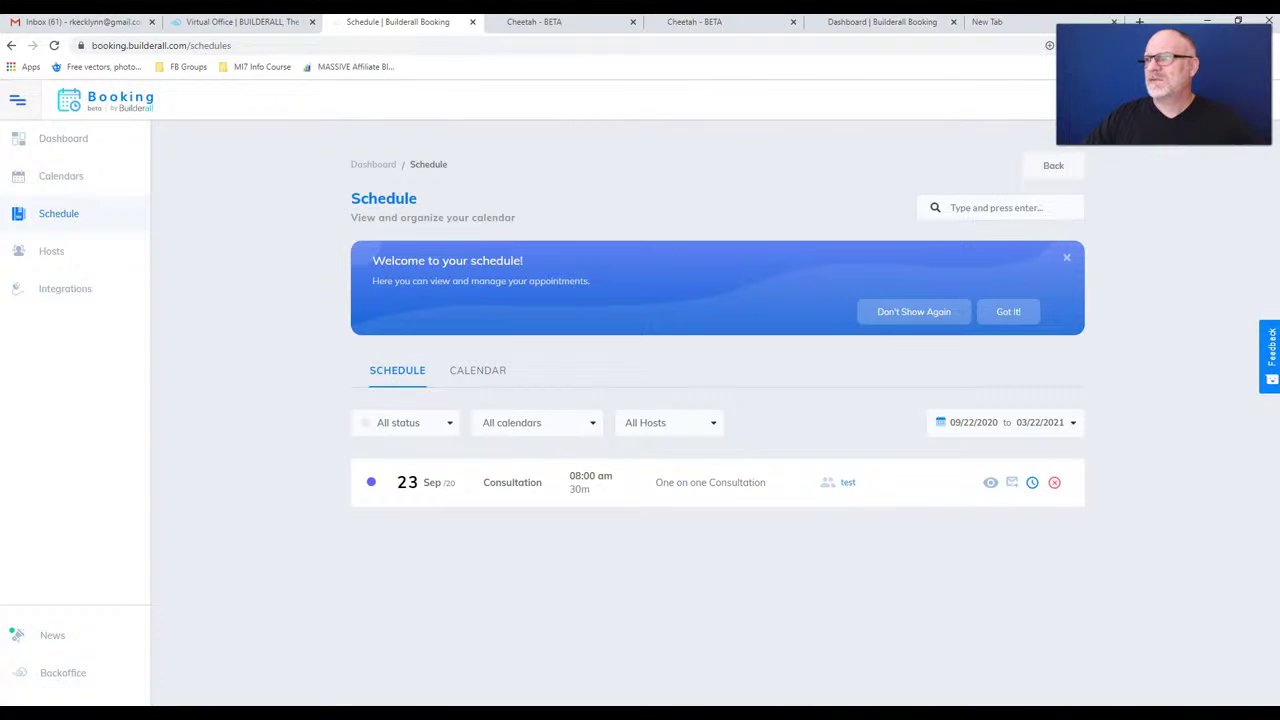
left_click(990, 482)
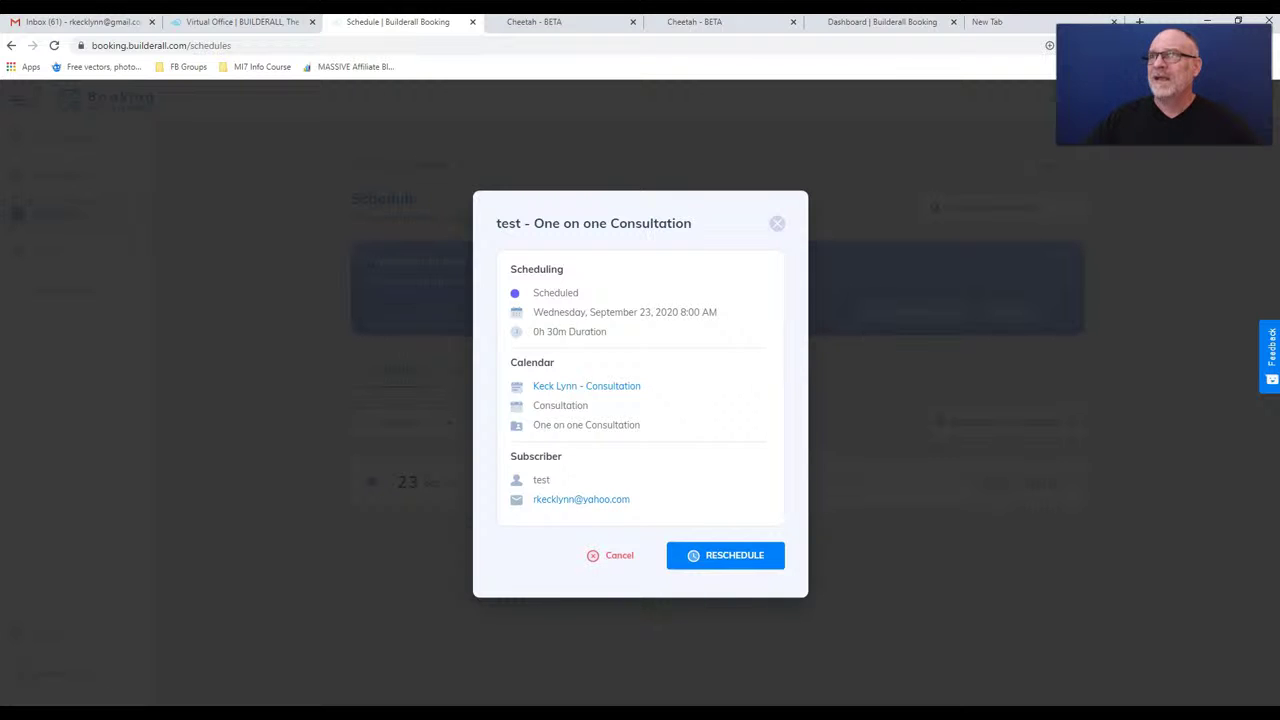
left_click(777, 223)
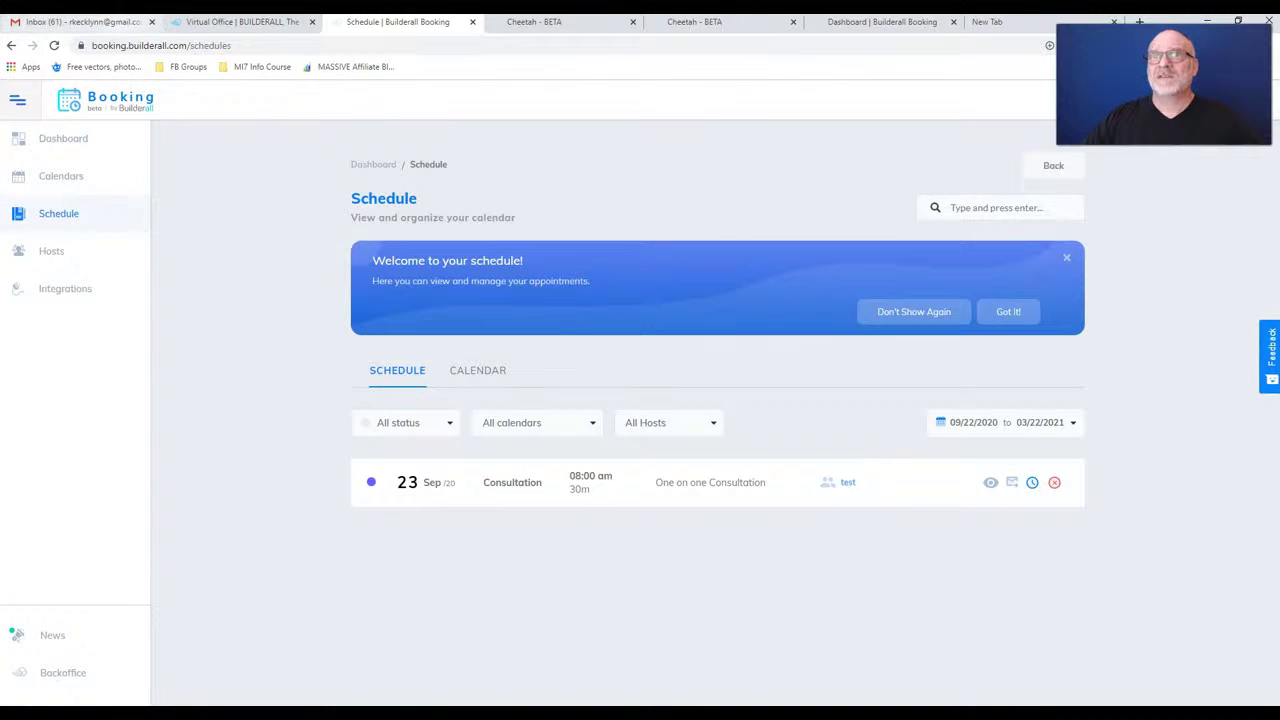
- Switch to Gmail and open the Builderall Booking email confirming the test appointment
left_click(75, 21)
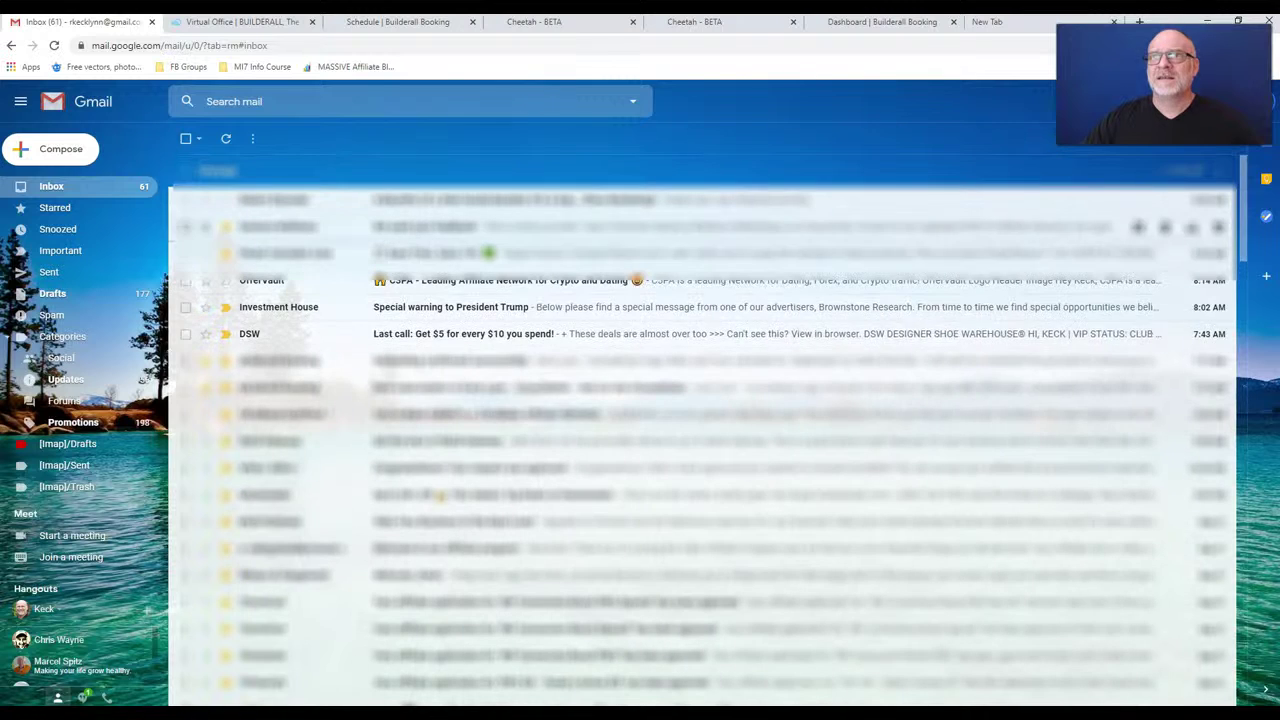
left_click(600, 361)
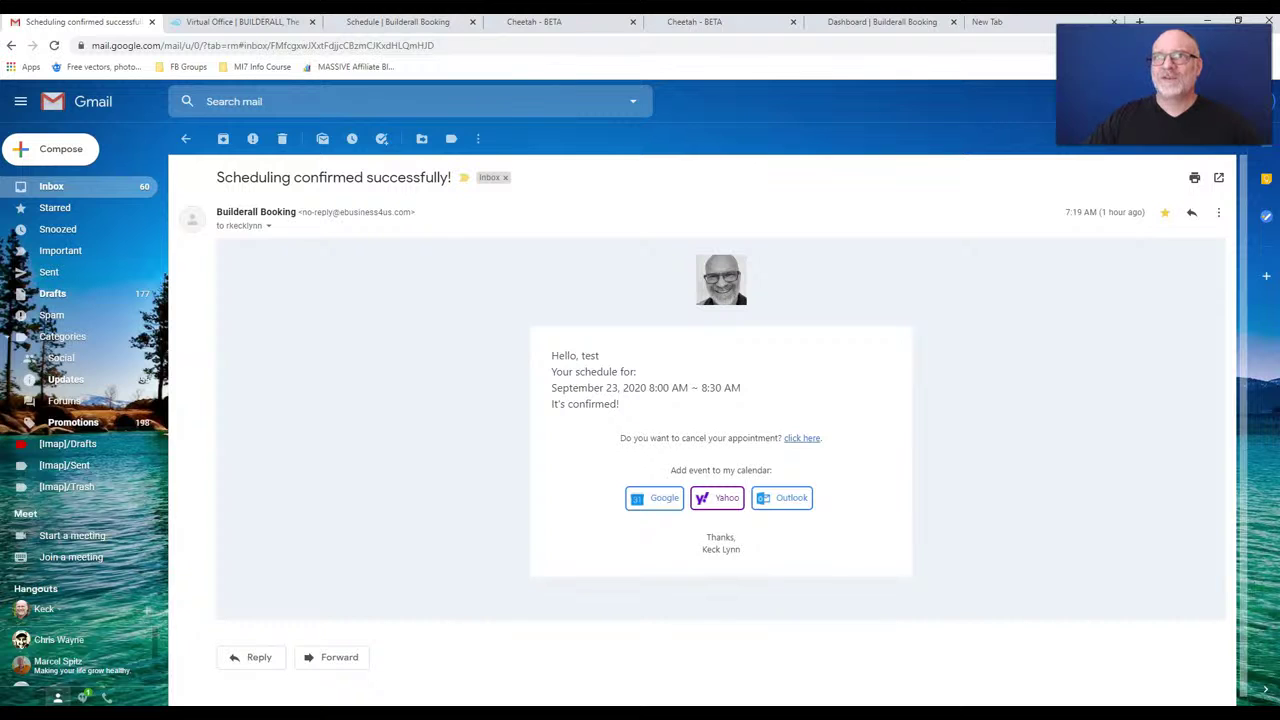
- Open the Builderall Booking email about the new subscription from the inbox and read through its schedule information and subscriber data
left_click(185, 138)
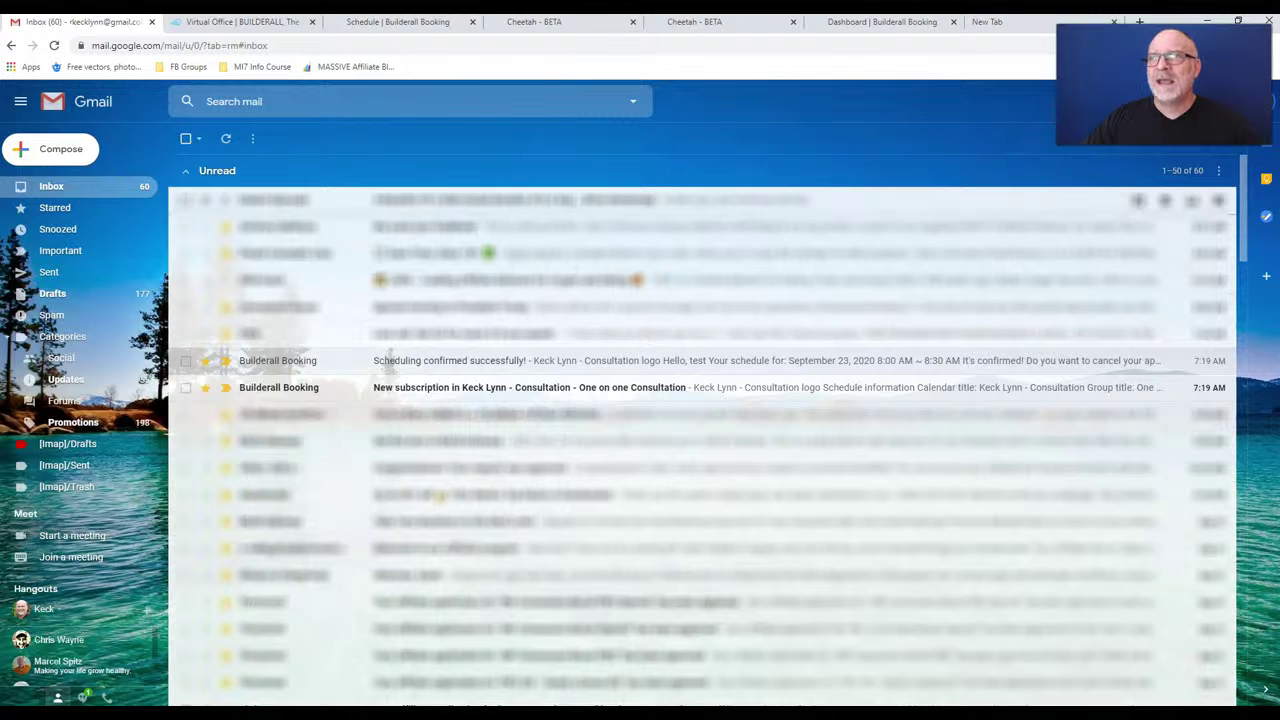
left_click(530, 387)
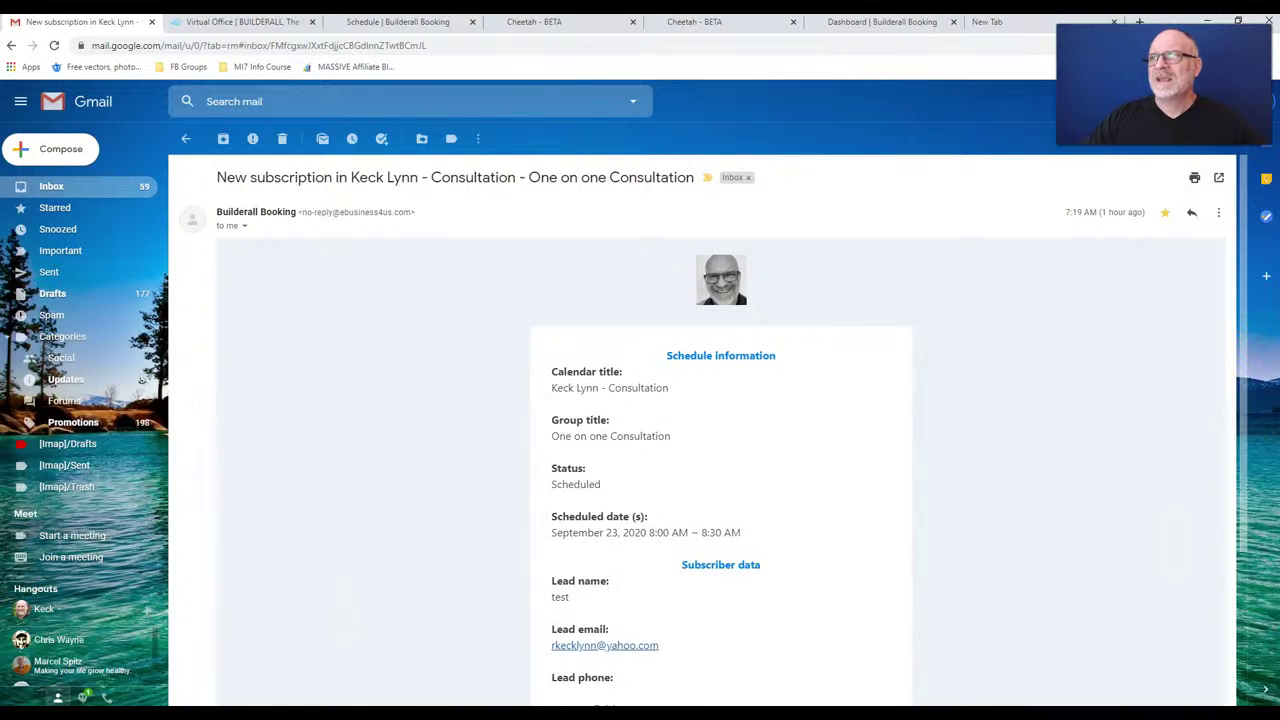
scroll(720, 450, "down", 2)
scroll(720, 450, "up", 2)
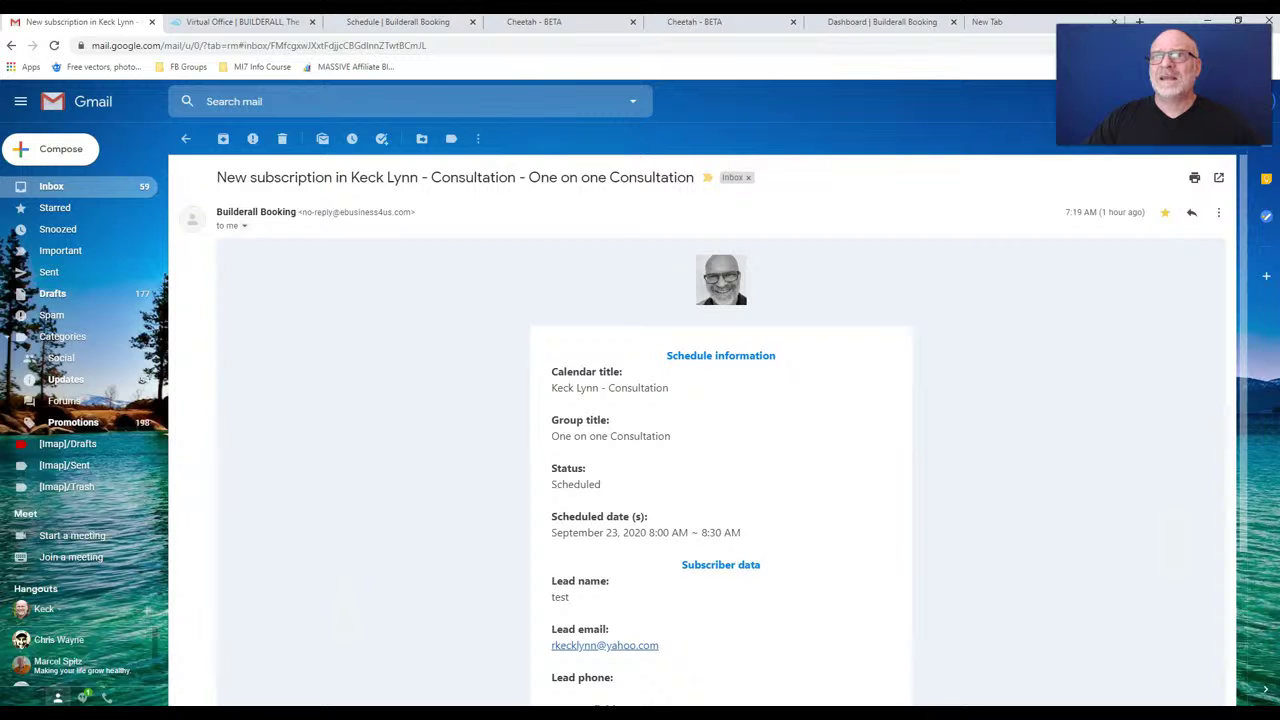
left_click(244, 225)
key("Escape")
scroll(720, 450, "down", 1)
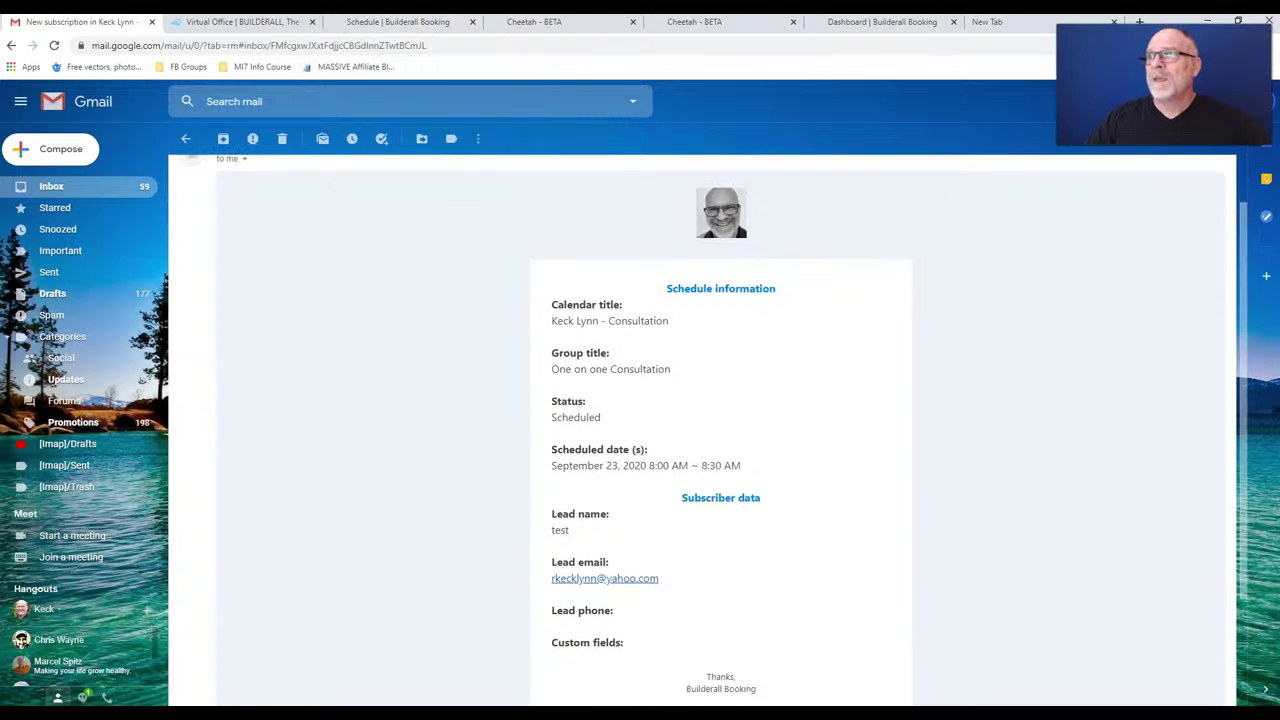
scroll(720, 450, "down", 1)
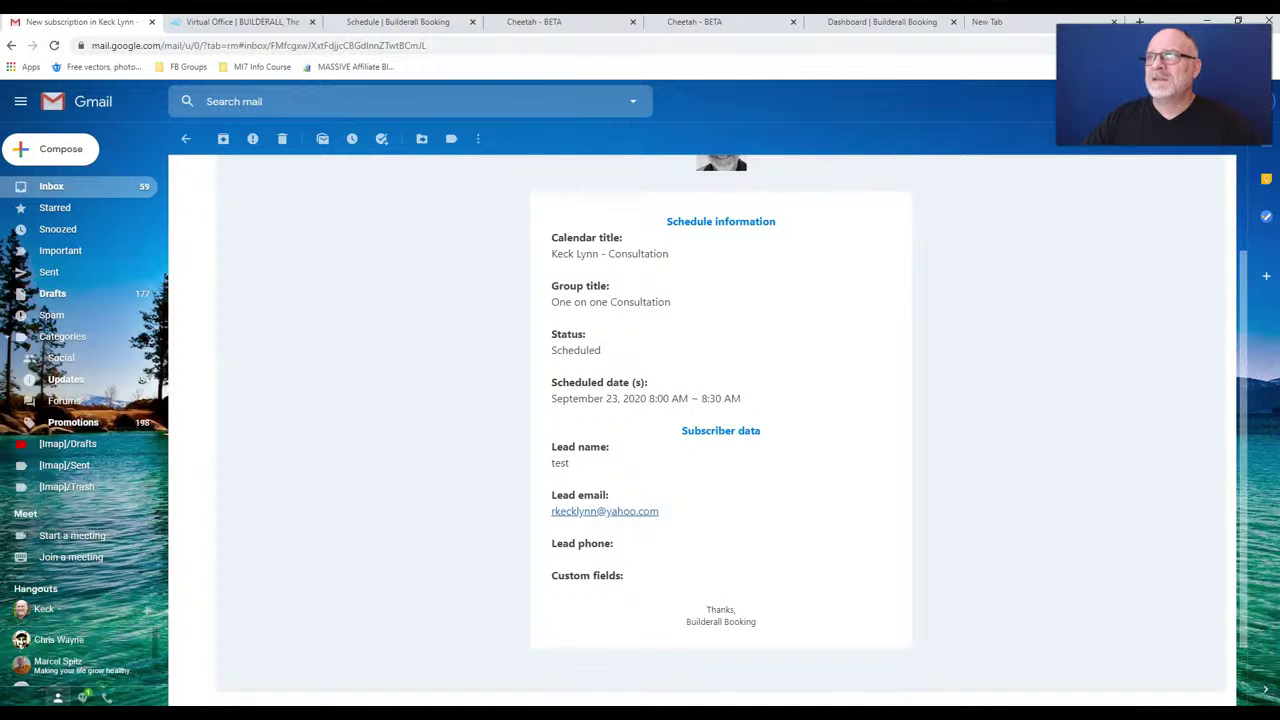
scroll(720, 450, "down", 1)
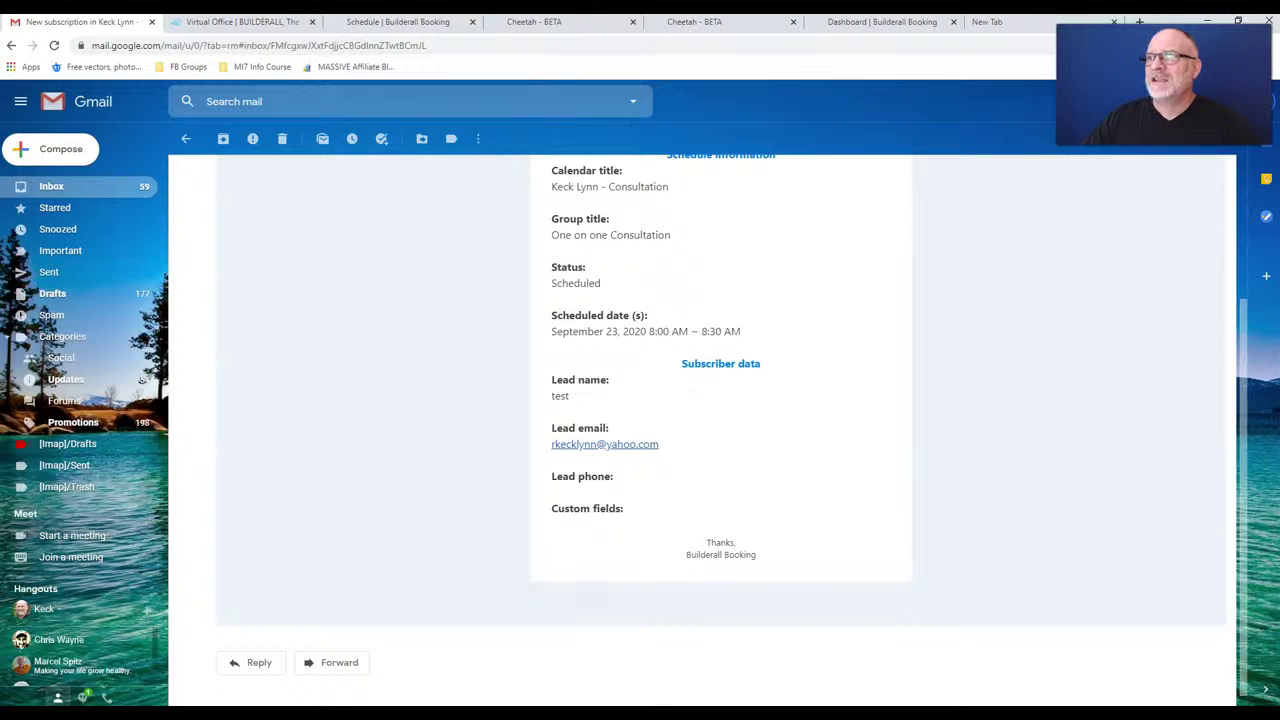
scroll(720, 430, "up", 3)
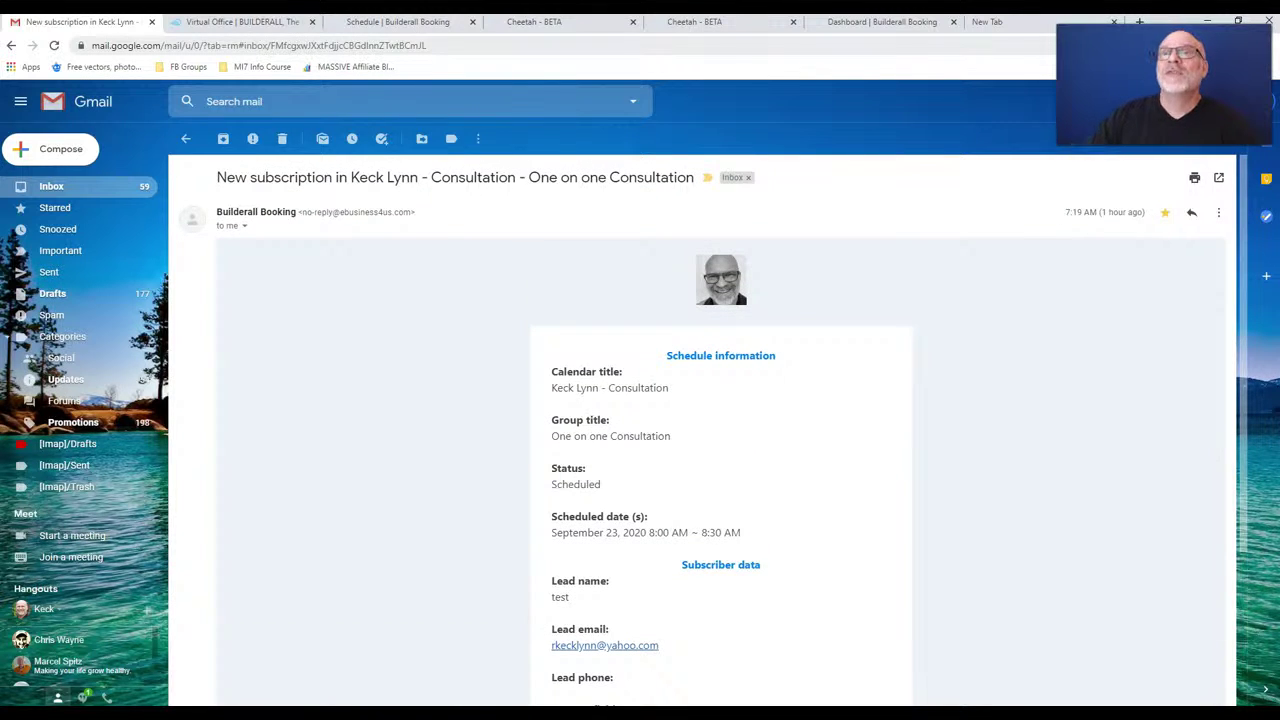
- Switch to Builderall Booking and copy the consultation calendar's embed code for the entire calendar with calendar information displayed
left_click(397, 21)
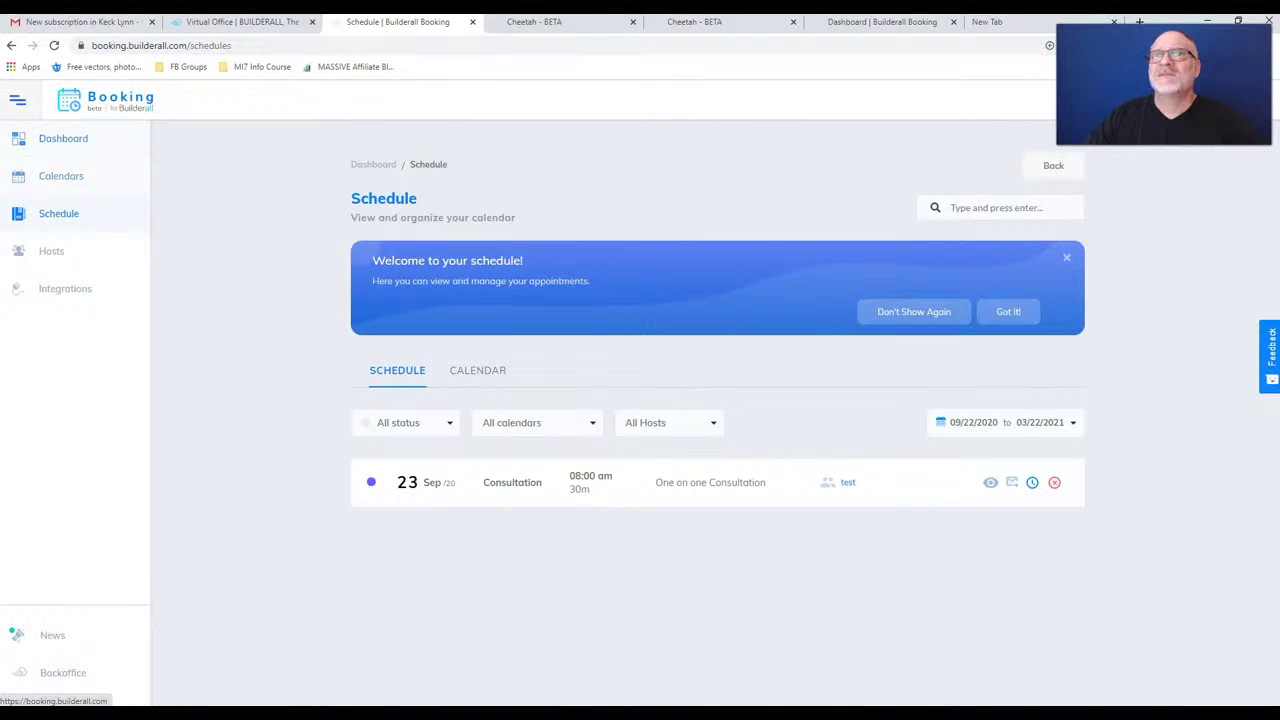
left_click(63, 138)
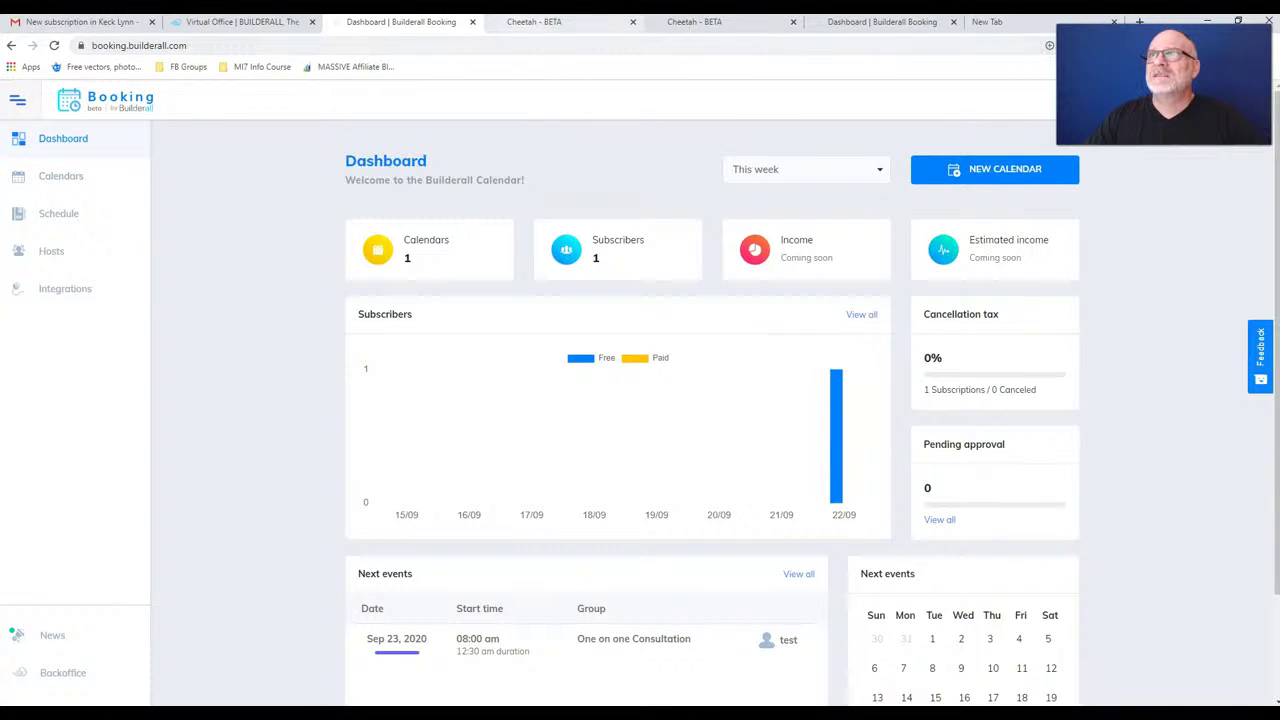
left_click(880, 21)
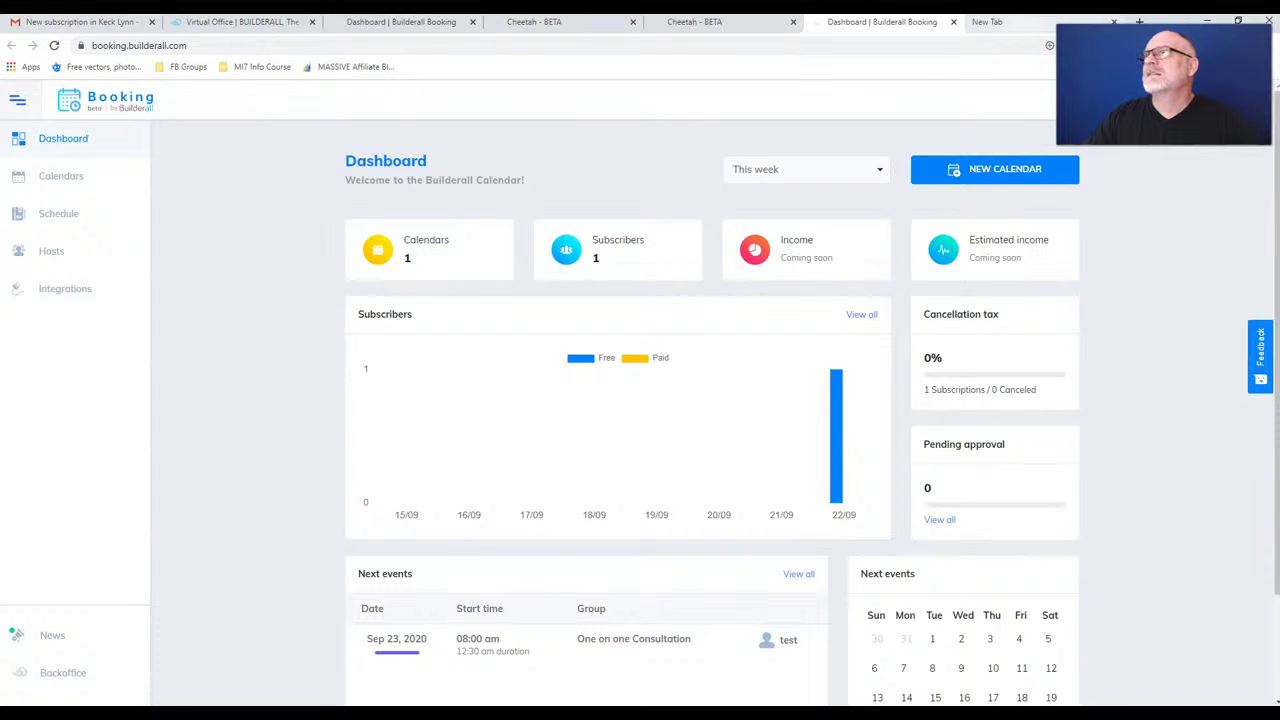
left_click(61, 176)
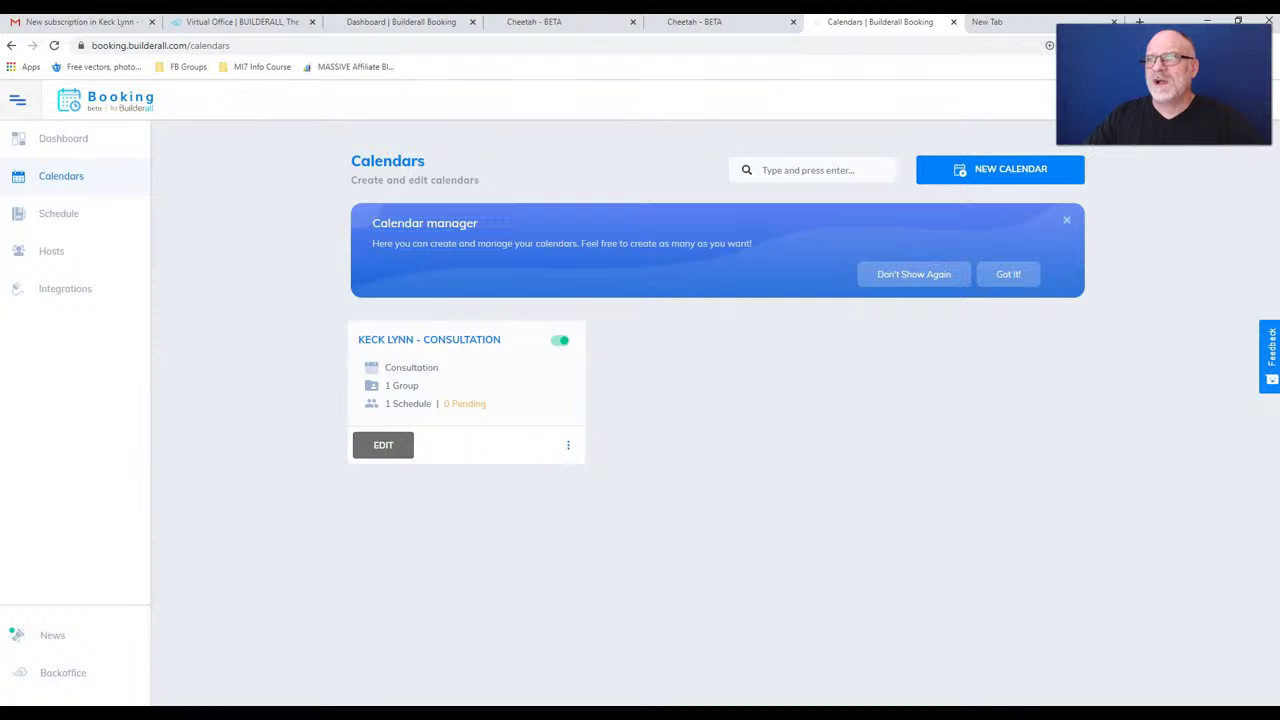
left_click(568, 445)
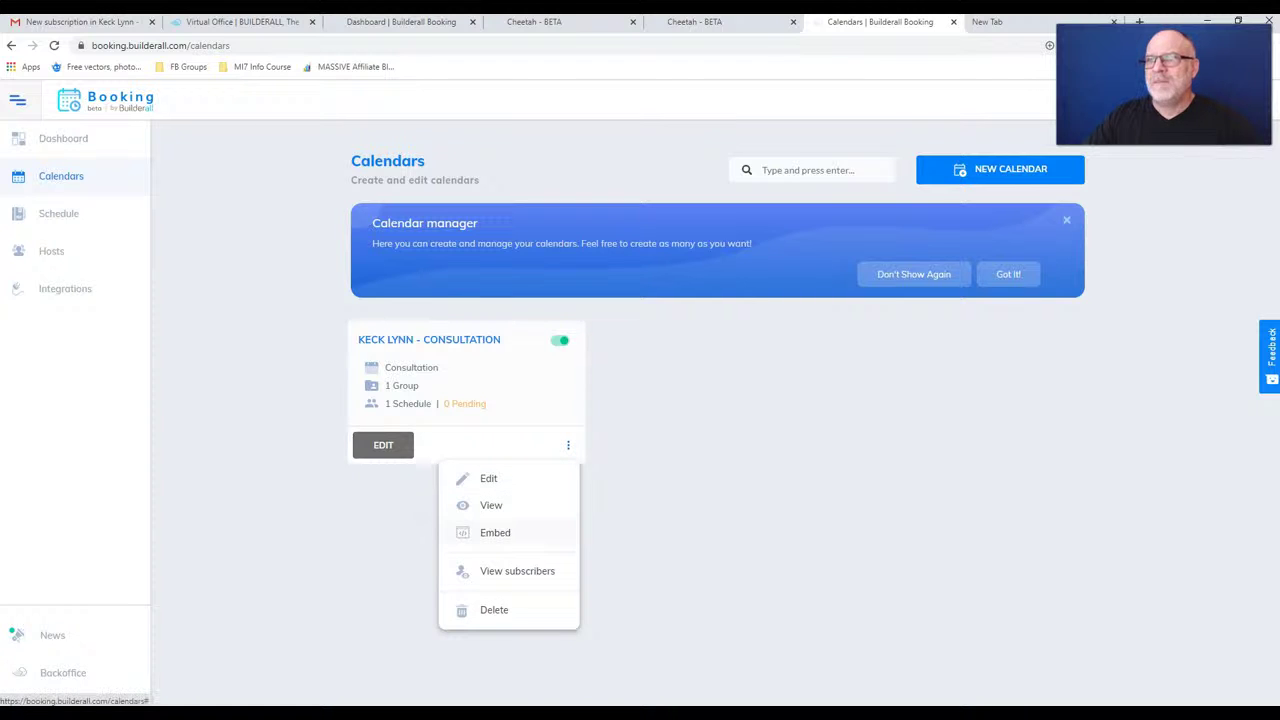
left_click(495, 532)
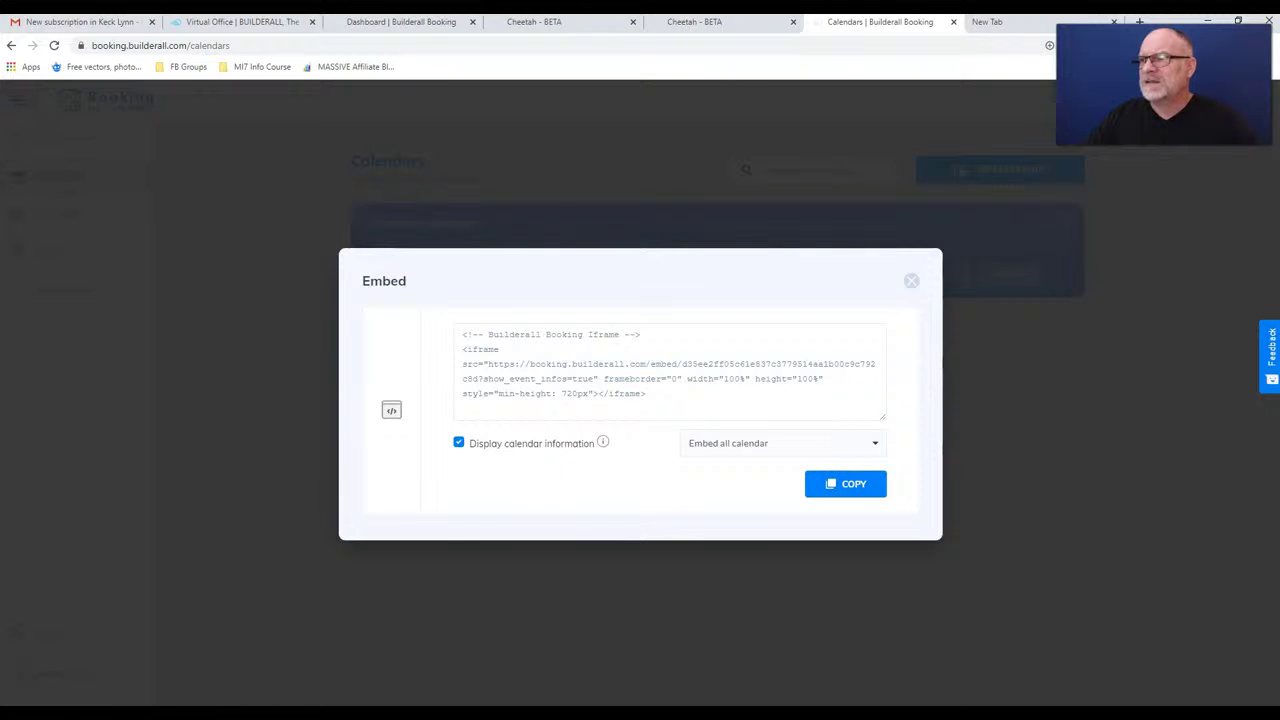
left_click(845, 483)
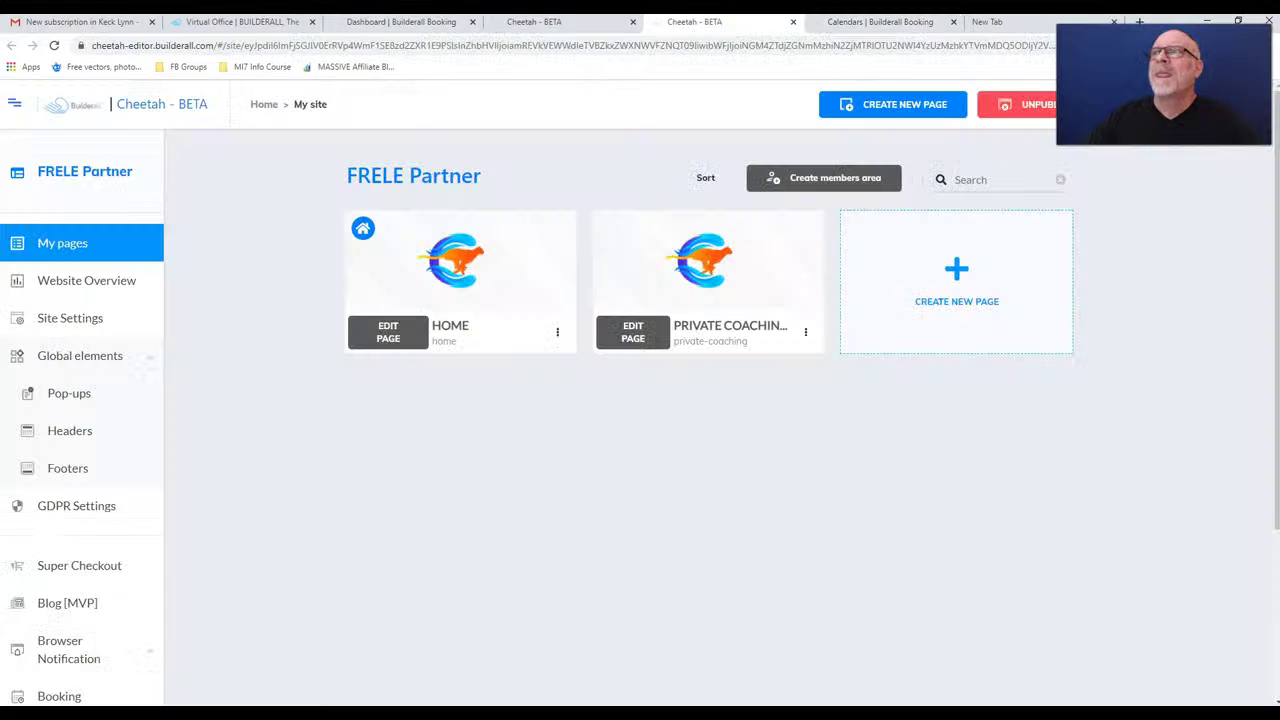
- Switch to Cheetah, open the FRELE Partner site's Private Coaching page for editing, and place a large Iframe element below the heading
left_click(534, 21)
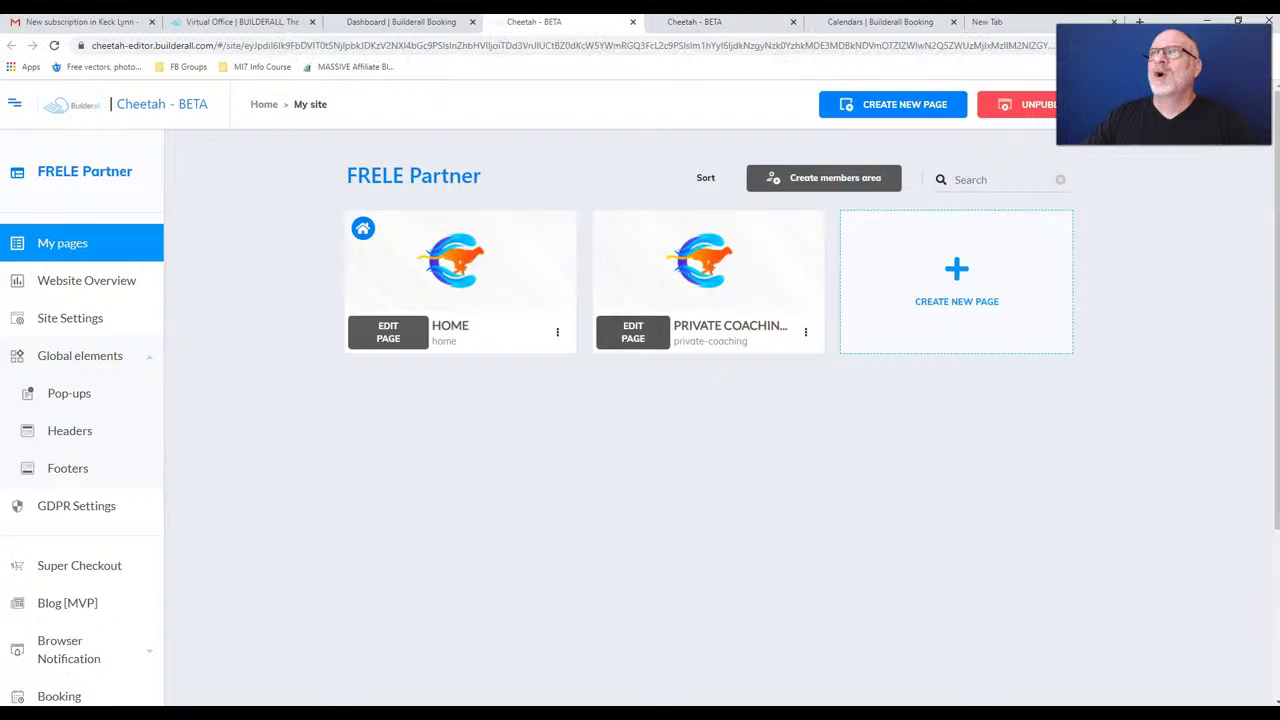
left_click(633, 331)
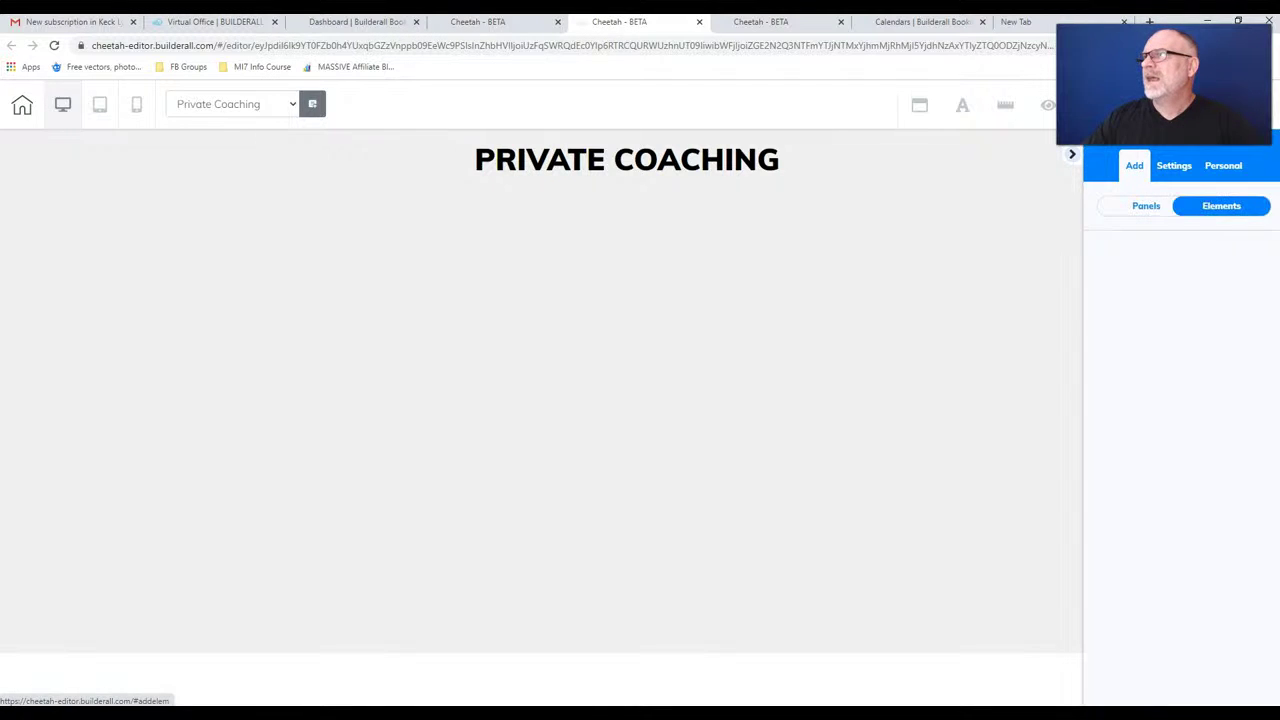
scroll(1180, 420, "down", 5)
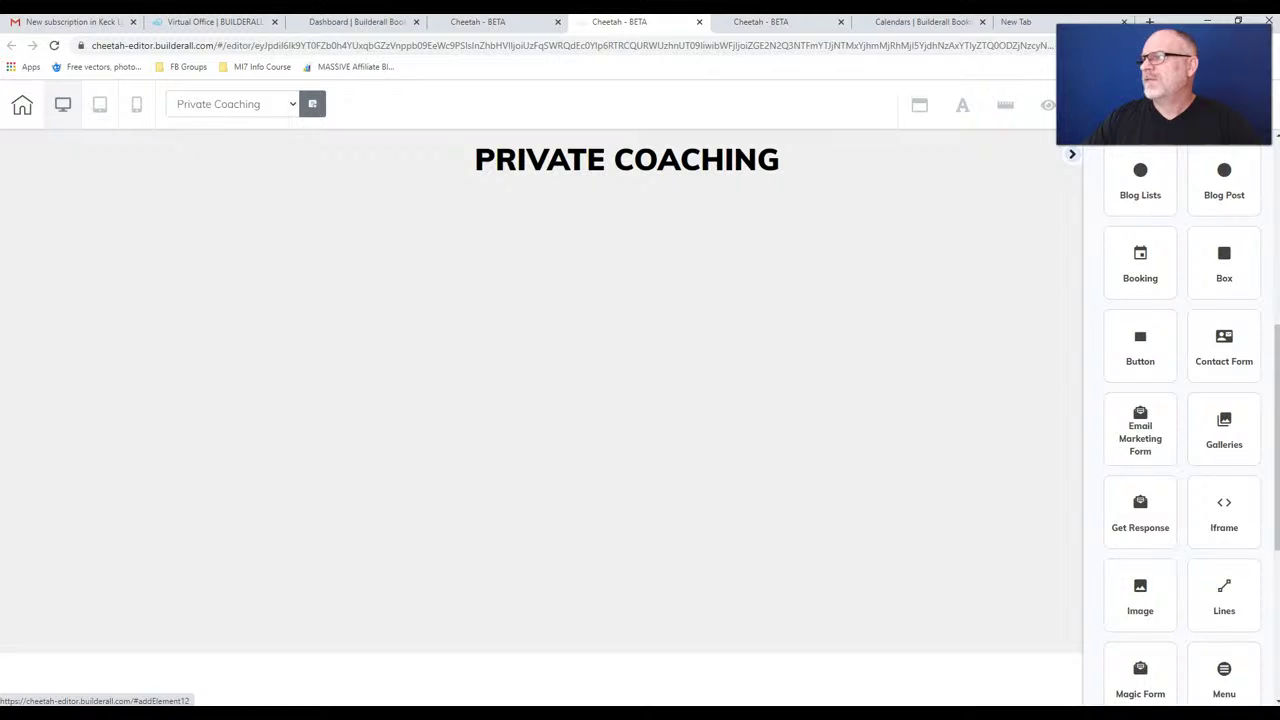
left_click(1224, 515)
left_click_drag(1190, 371, 352, 230)
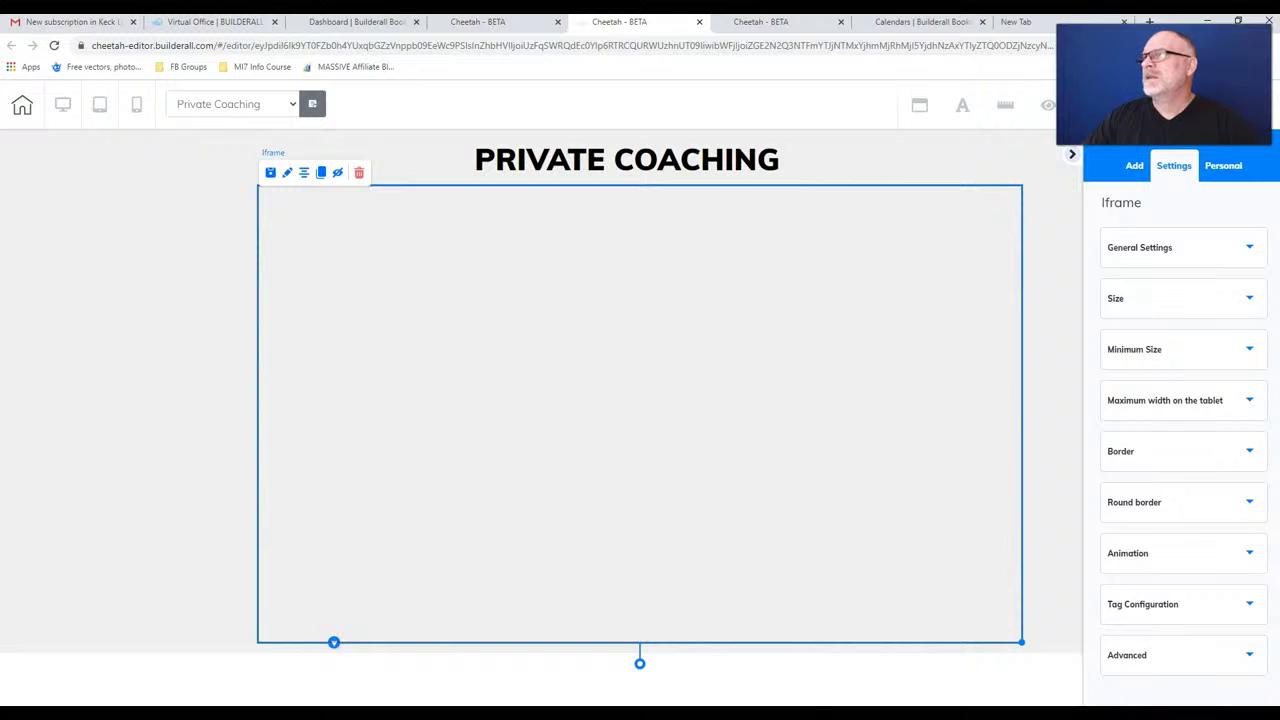
- Paste the copied booking code into the iframe's Embed Doc setting and apply it
left_click(1183, 247)
left_click(1110, 463)
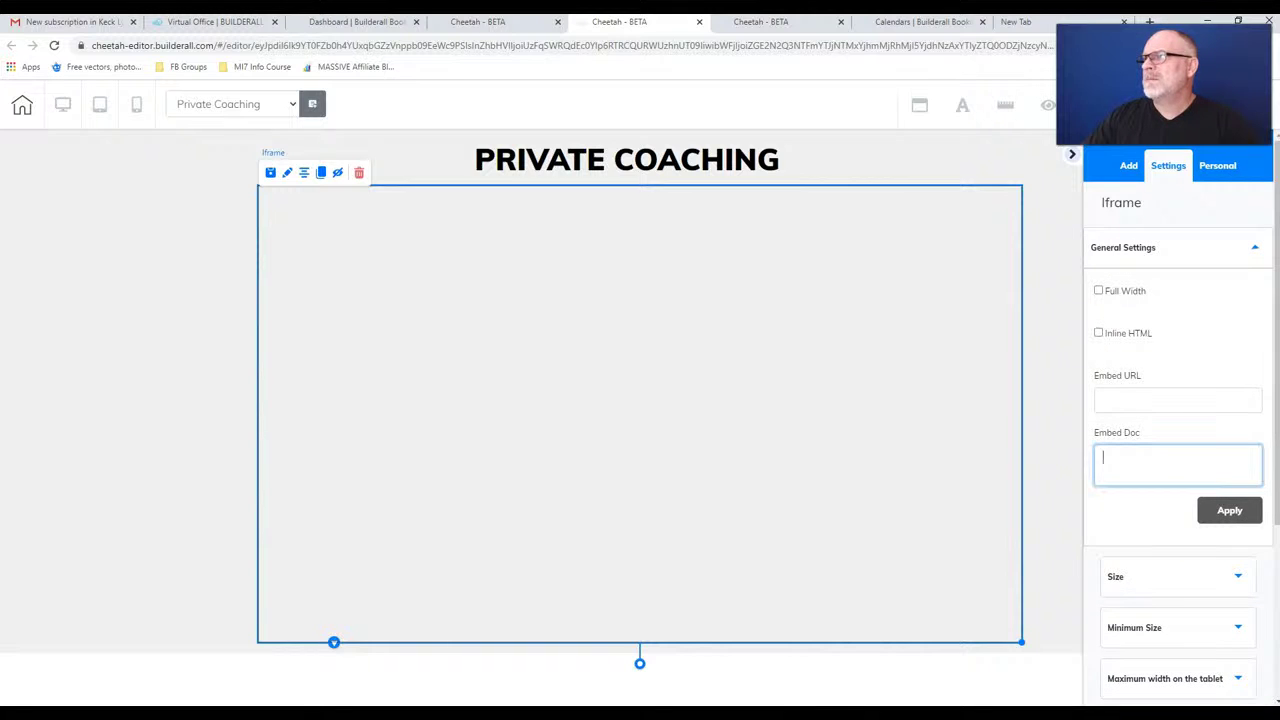
right_click(1110, 463)
left_click(1100, 569)
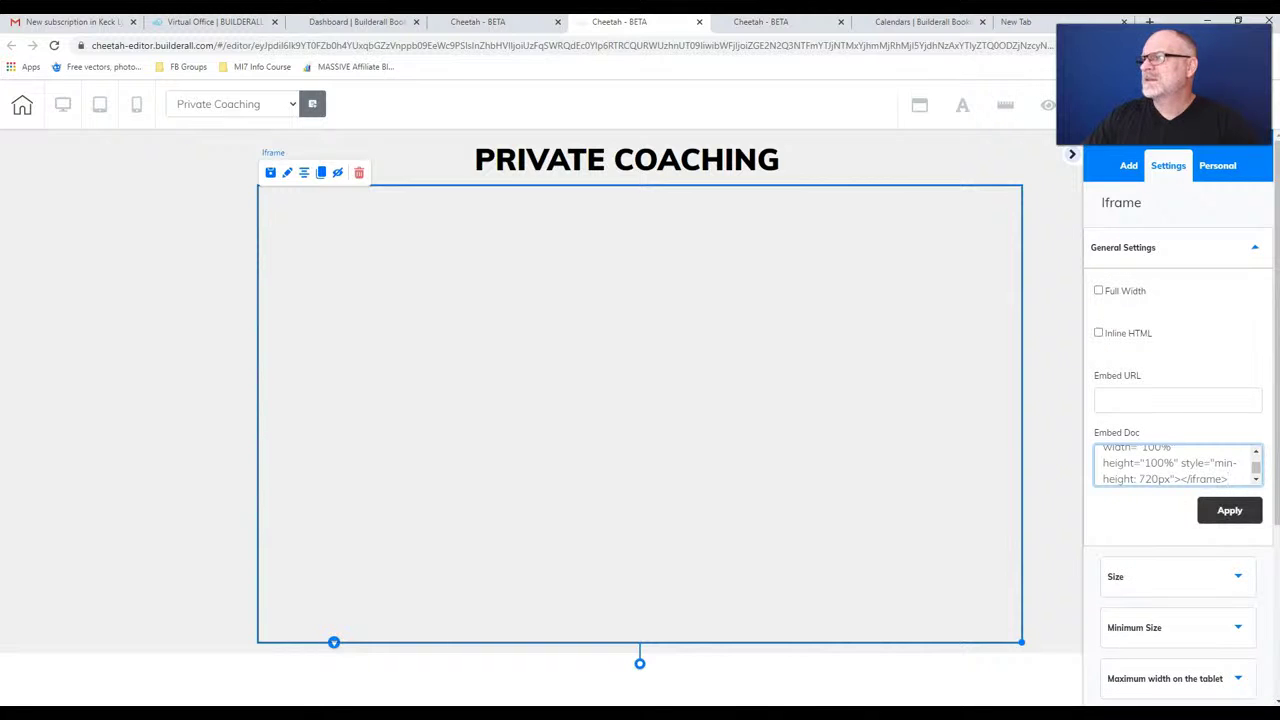
left_click(1229, 510)
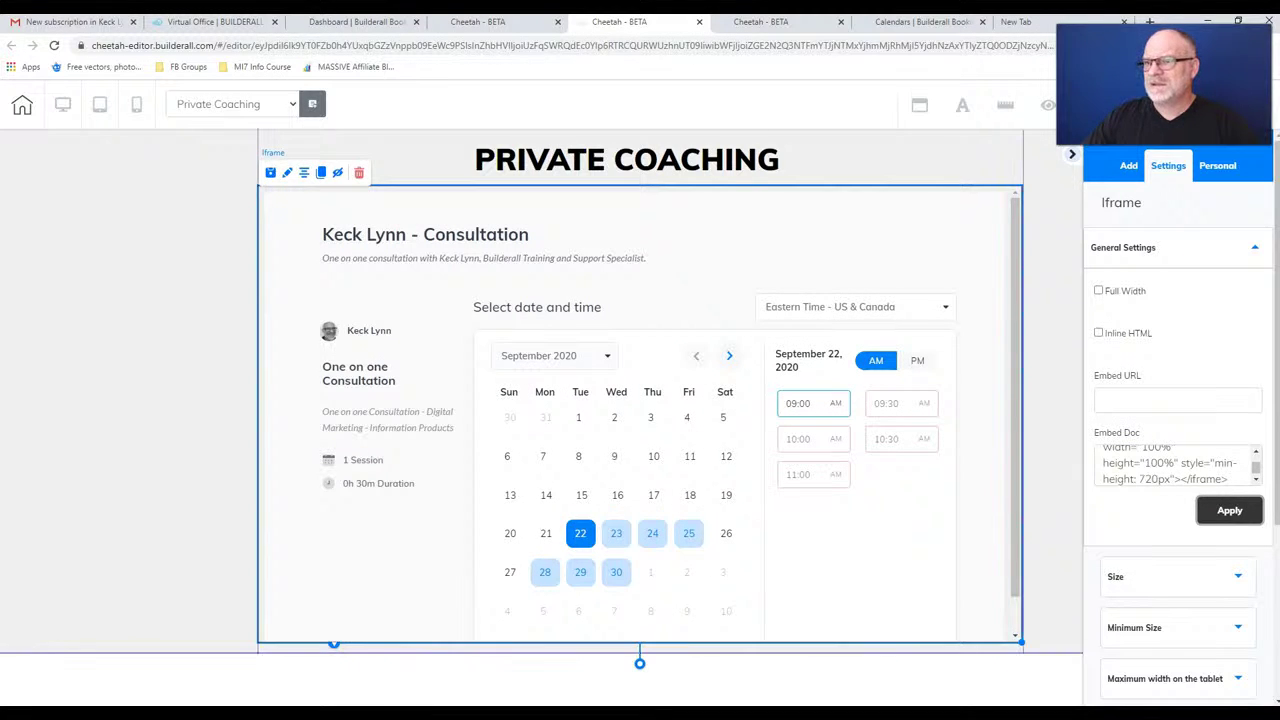
- Extend the page panel downward and increase the iframe's height so the whole booking calendar fits without scrolling
left_click(1050, 430)
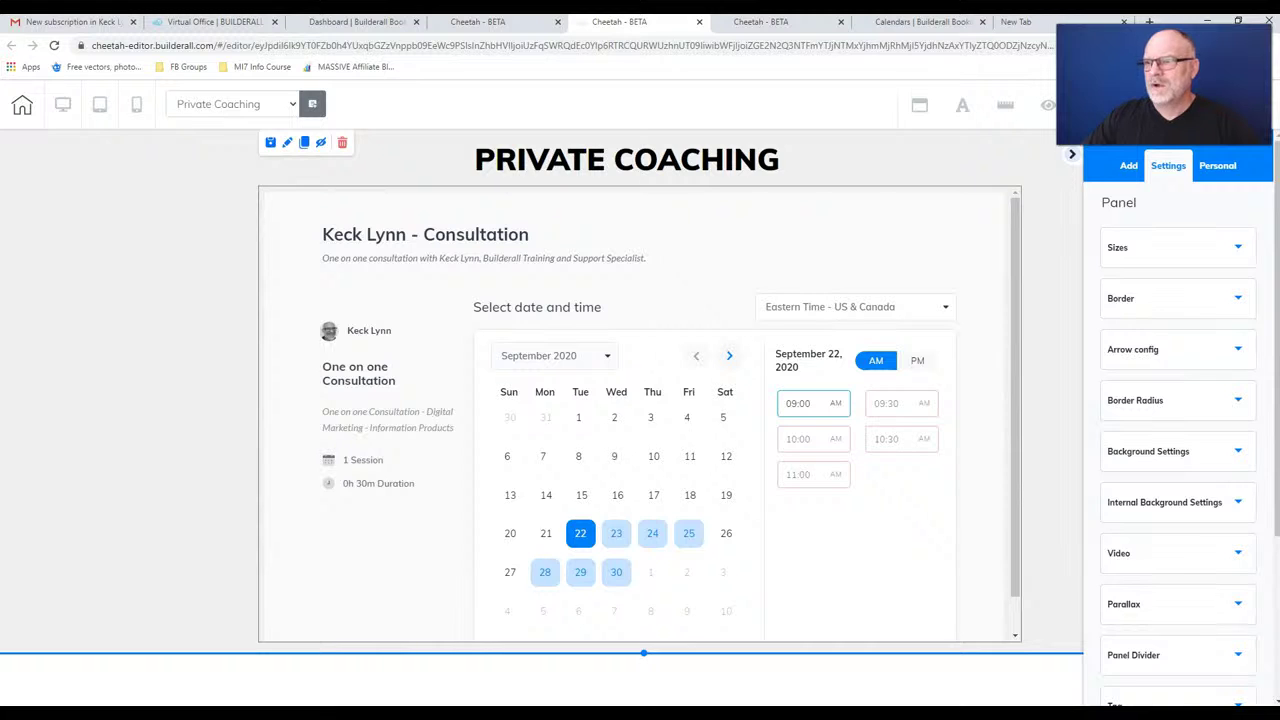
left_click_drag(643, 653, 643, 705)
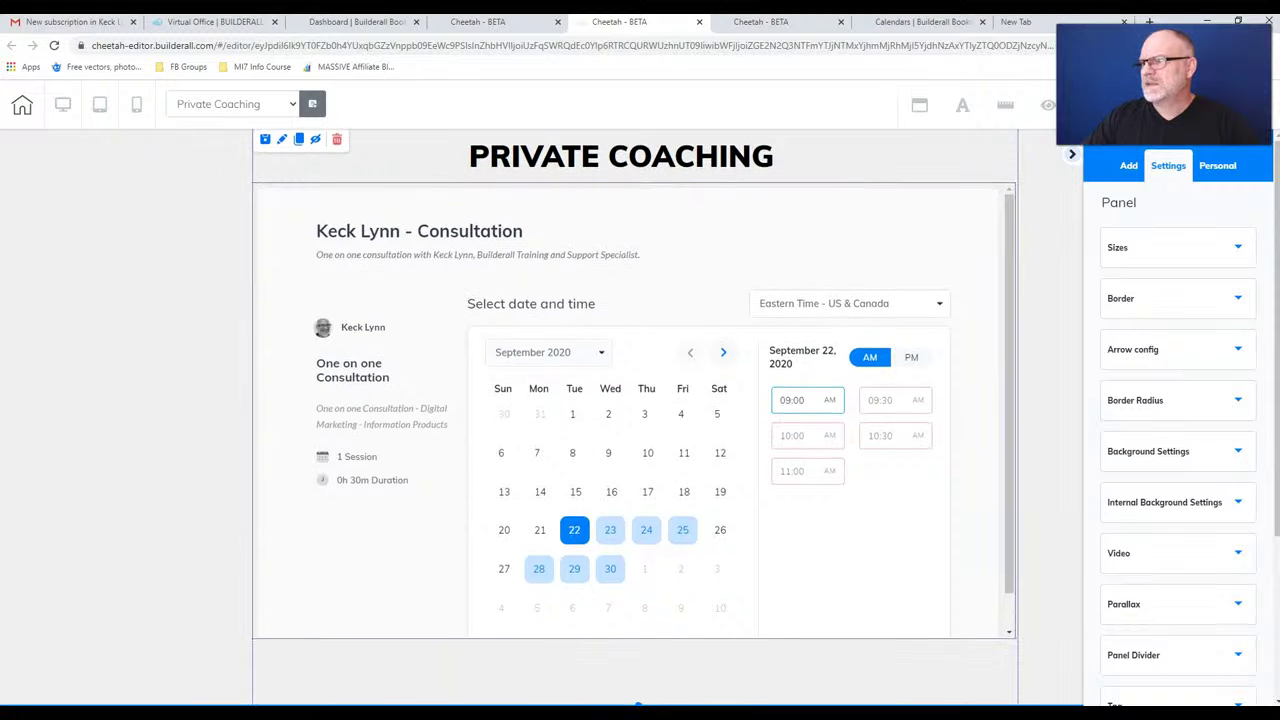
left_click(636, 660)
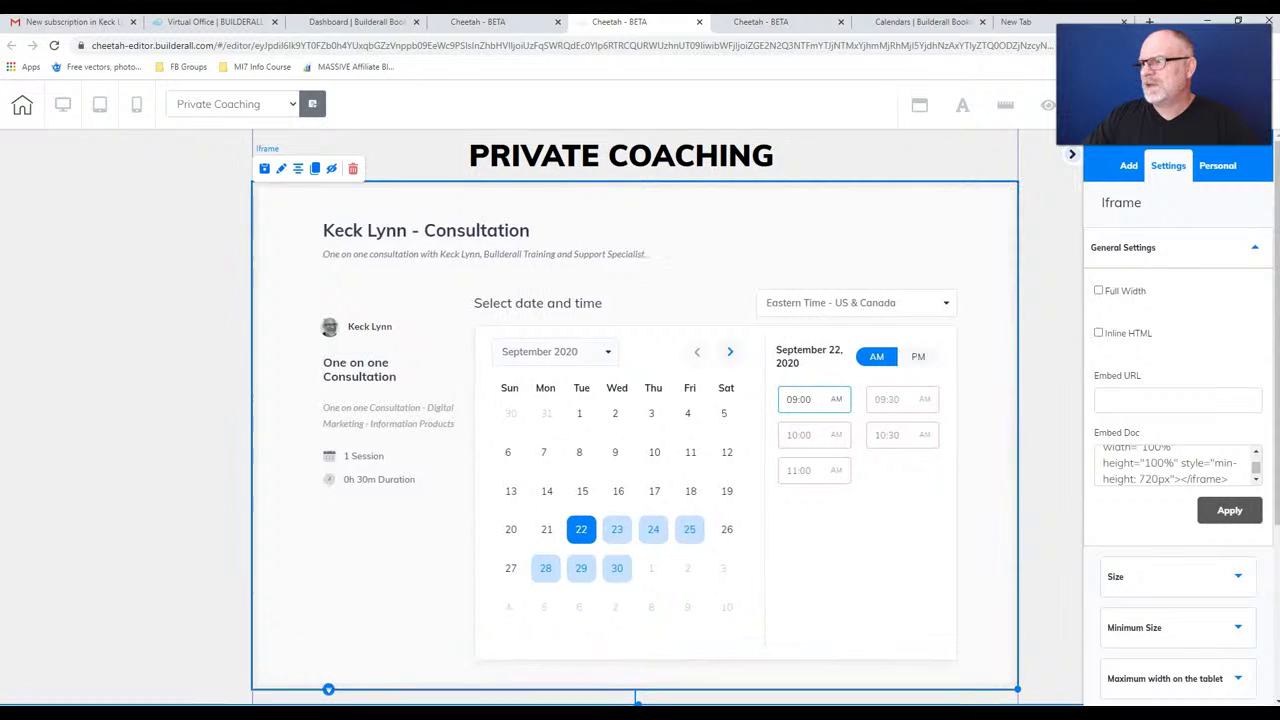
left_click_drag(1018, 689, 1018, 697)
left_click(1048, 600)
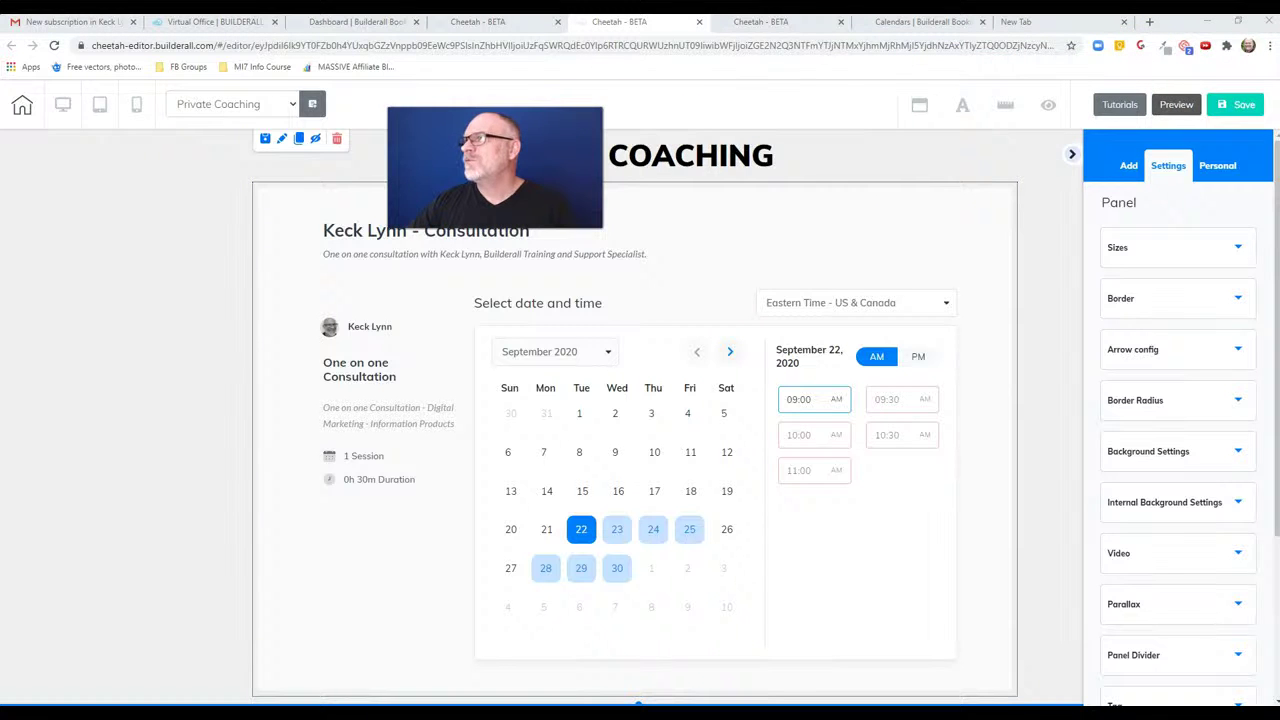
- Save and publish the site, and check the 09:00 AM slot's booking form in the page preview, closing it without scheduling
left_click(1236, 104)
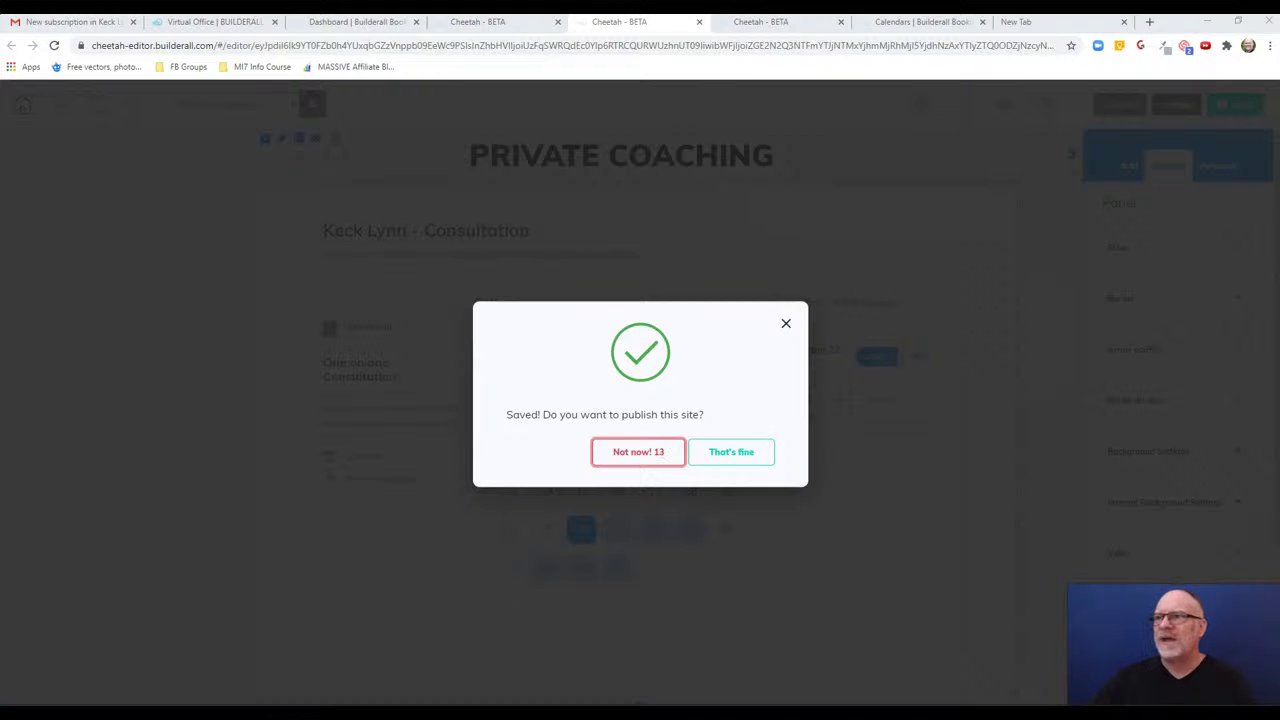
left_click(731, 451)
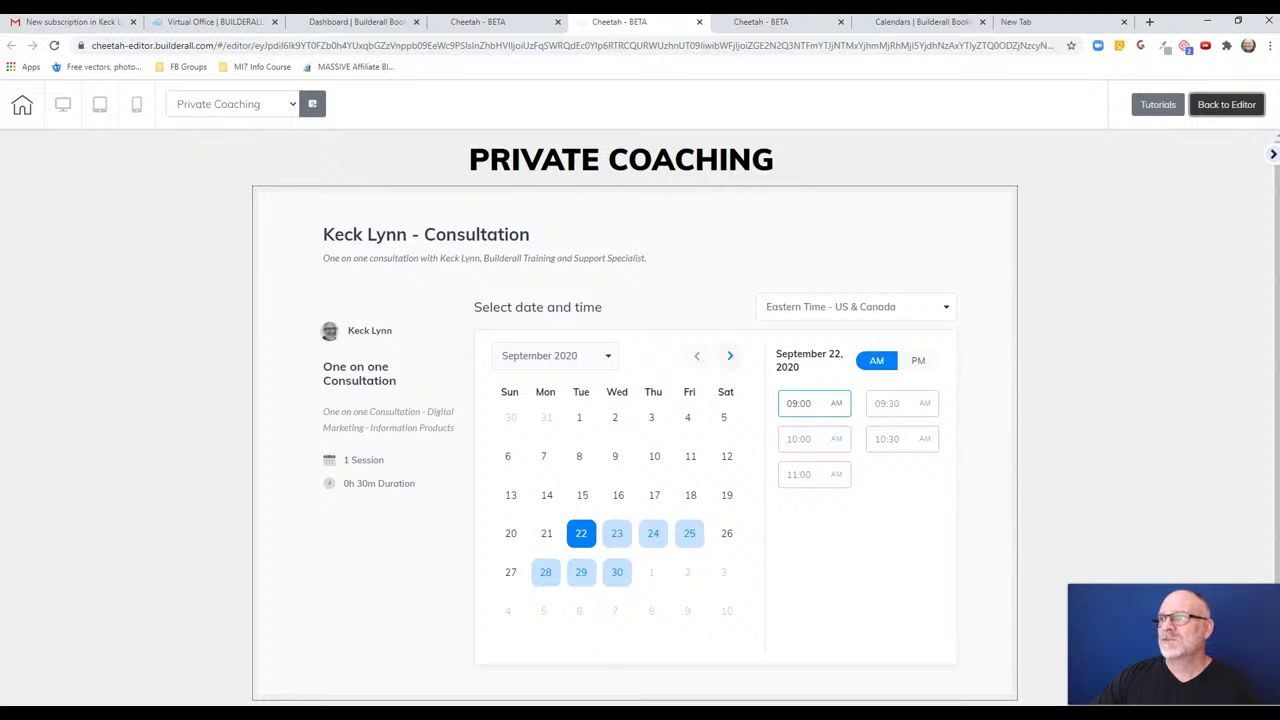
left_click(814, 403)
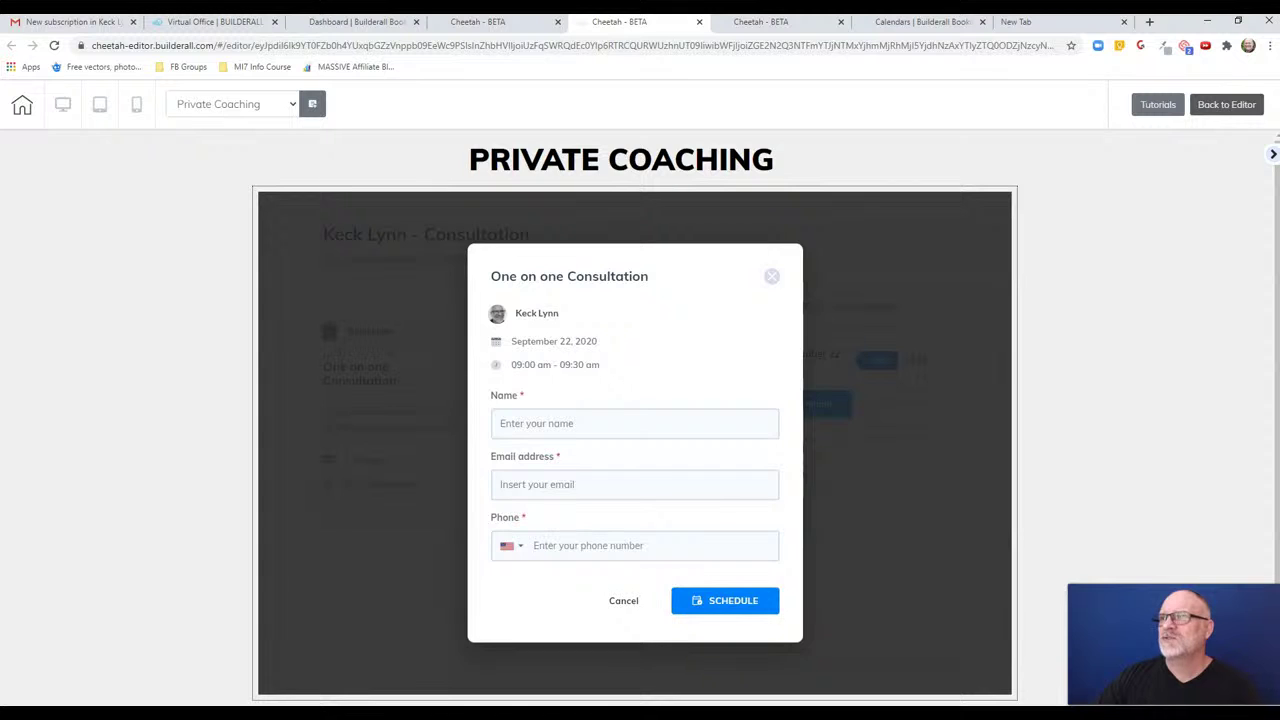
key("Escape")
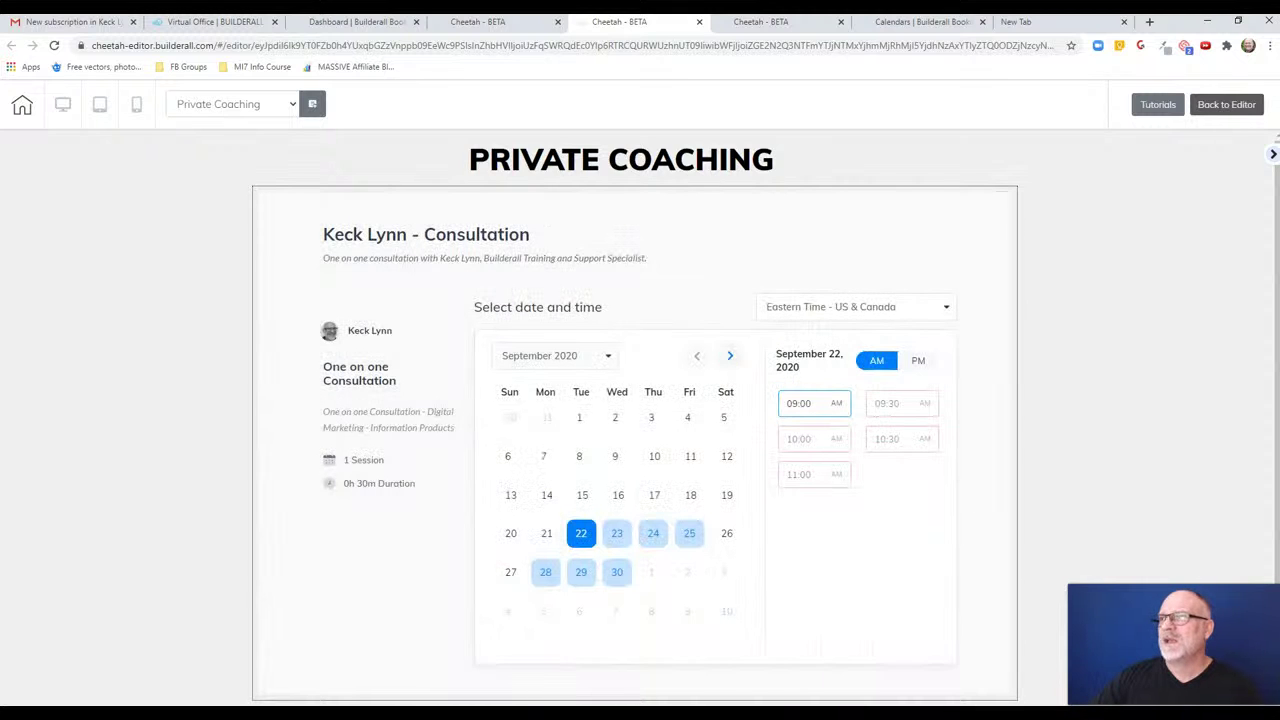